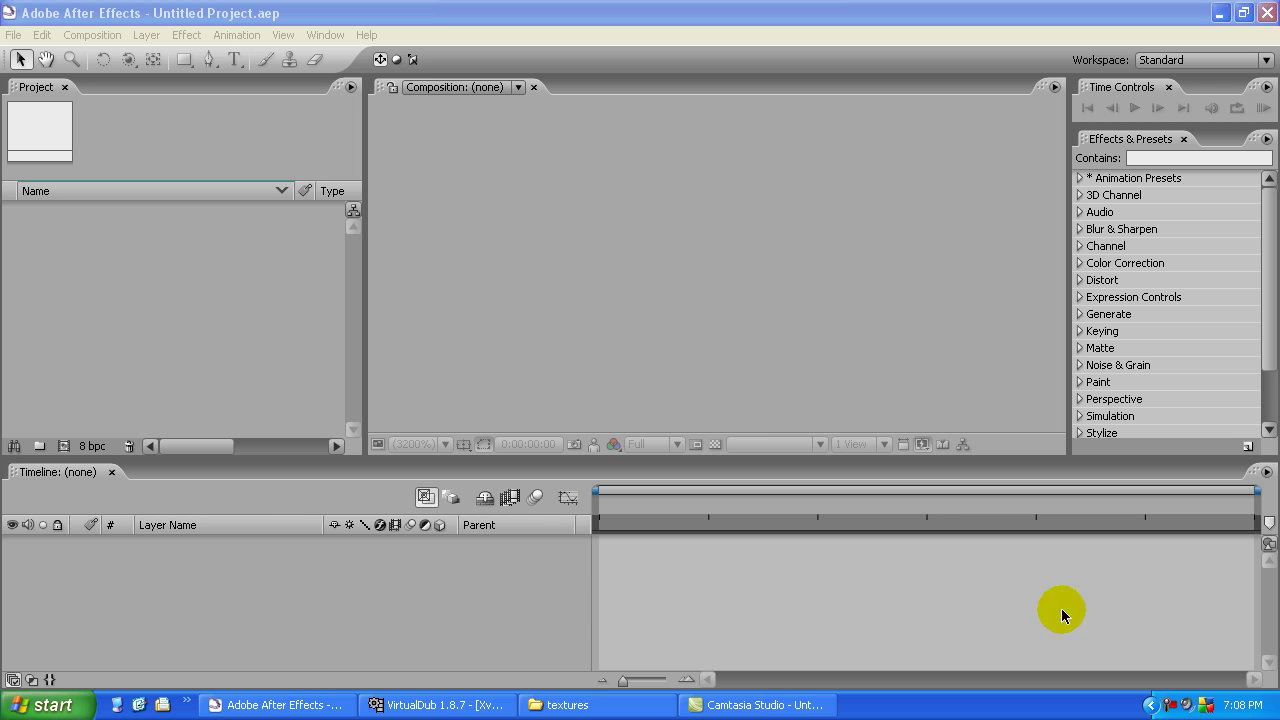
Step: Bring the XvidV.avi stage video forward in VirtualDub, scrub to the performer close-up and play it
left_click(440, 705)
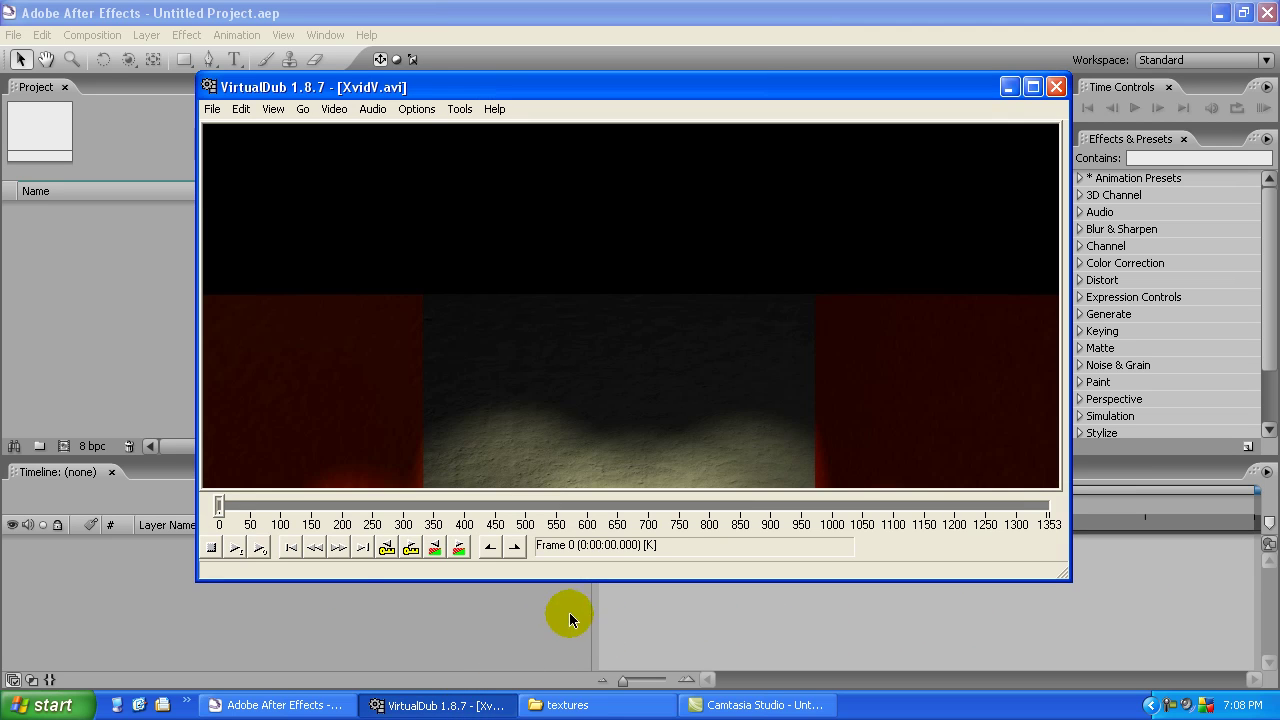
left_click_drag(219, 507, 341, 512)
left_click_drag(240, 594, 810, 583)
left_click(102, 642)
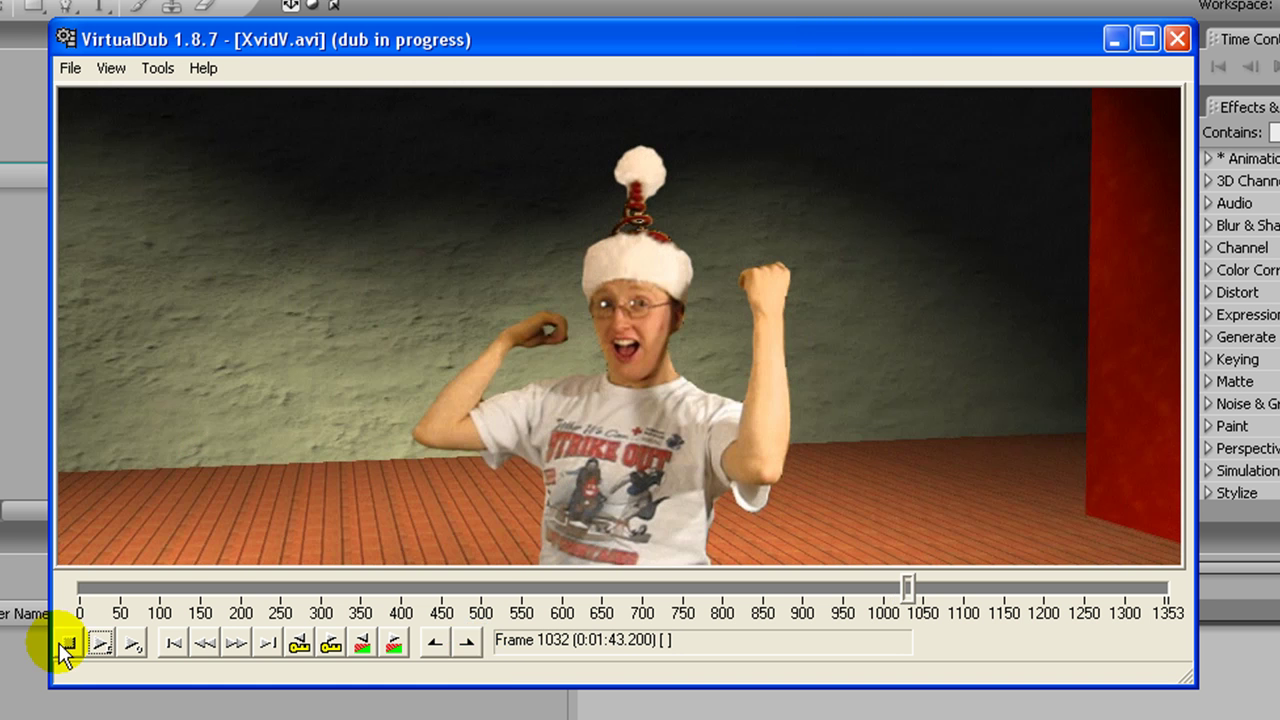
Step: Stop VirtualDub playback, seek to around frame 155, and close the video window
left_click(66, 648)
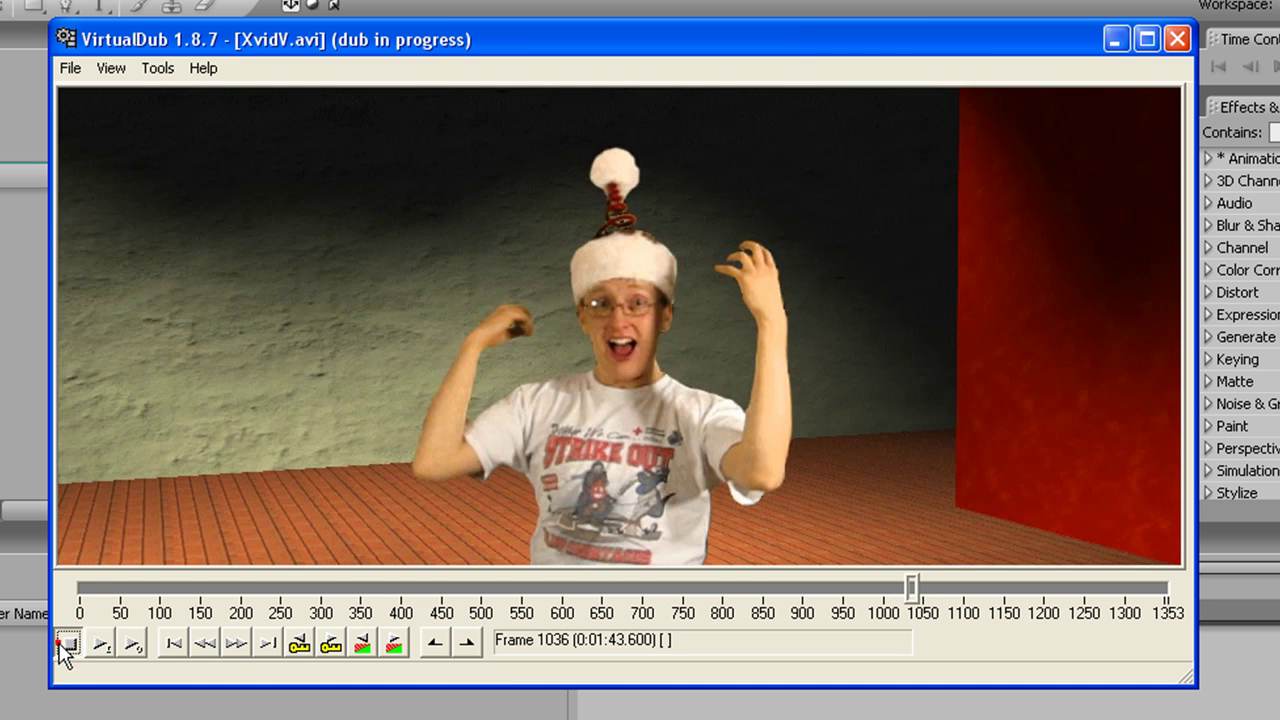
left_click(165, 600)
left_click_drag(165, 600, 199, 590)
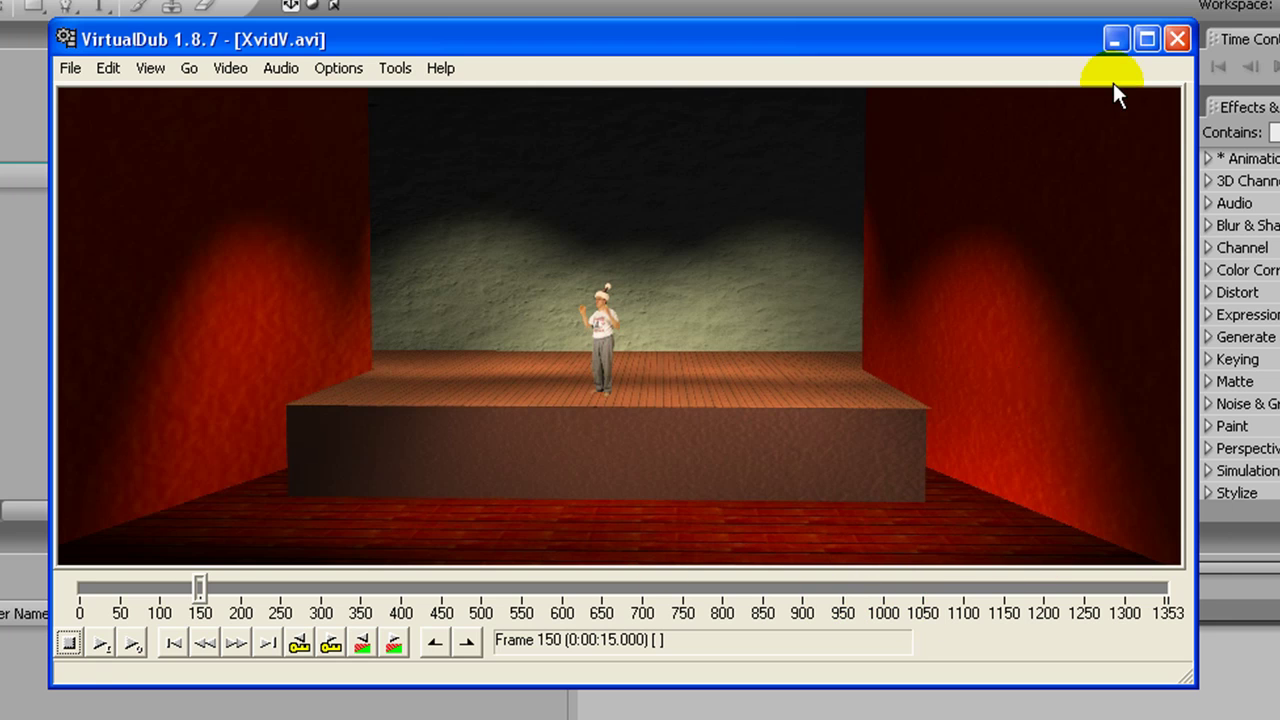
left_click(1176, 40)
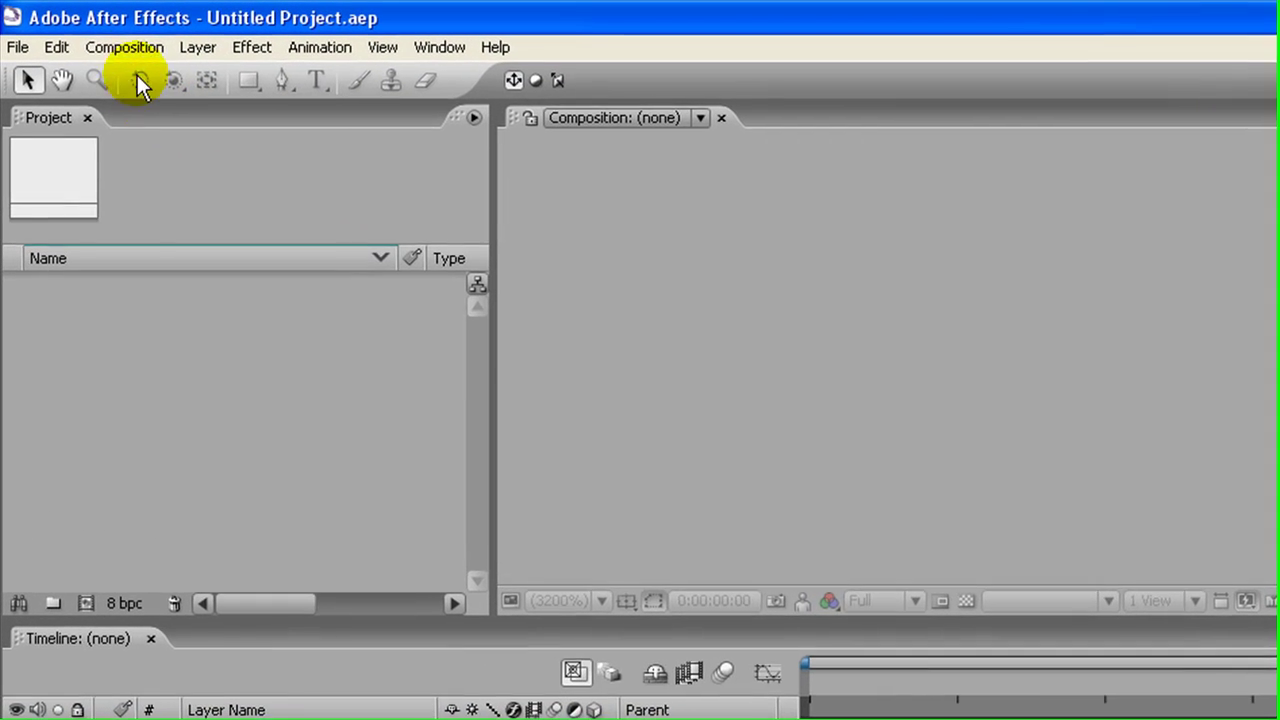
Step: Create Comp 1 at 640×480, 30 fps with a 0:00:20:21 duration
left_click(124, 47)
left_click(130, 76)
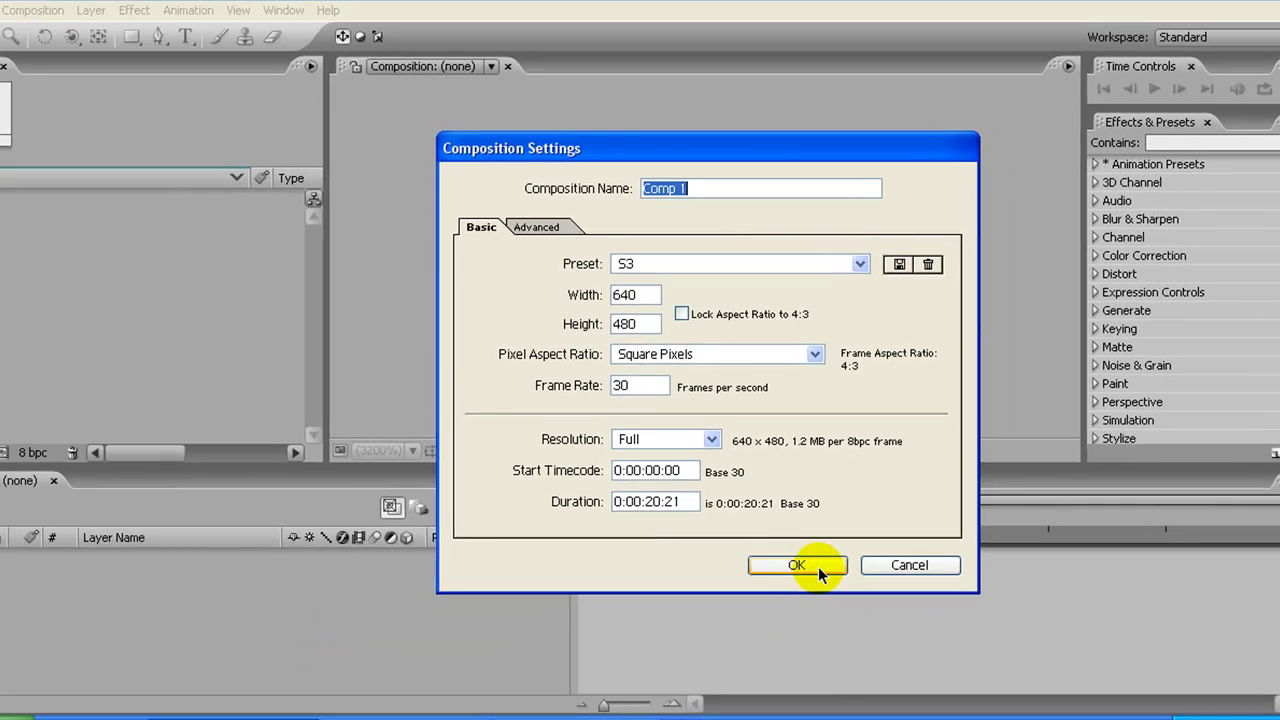
left_click(800, 633)
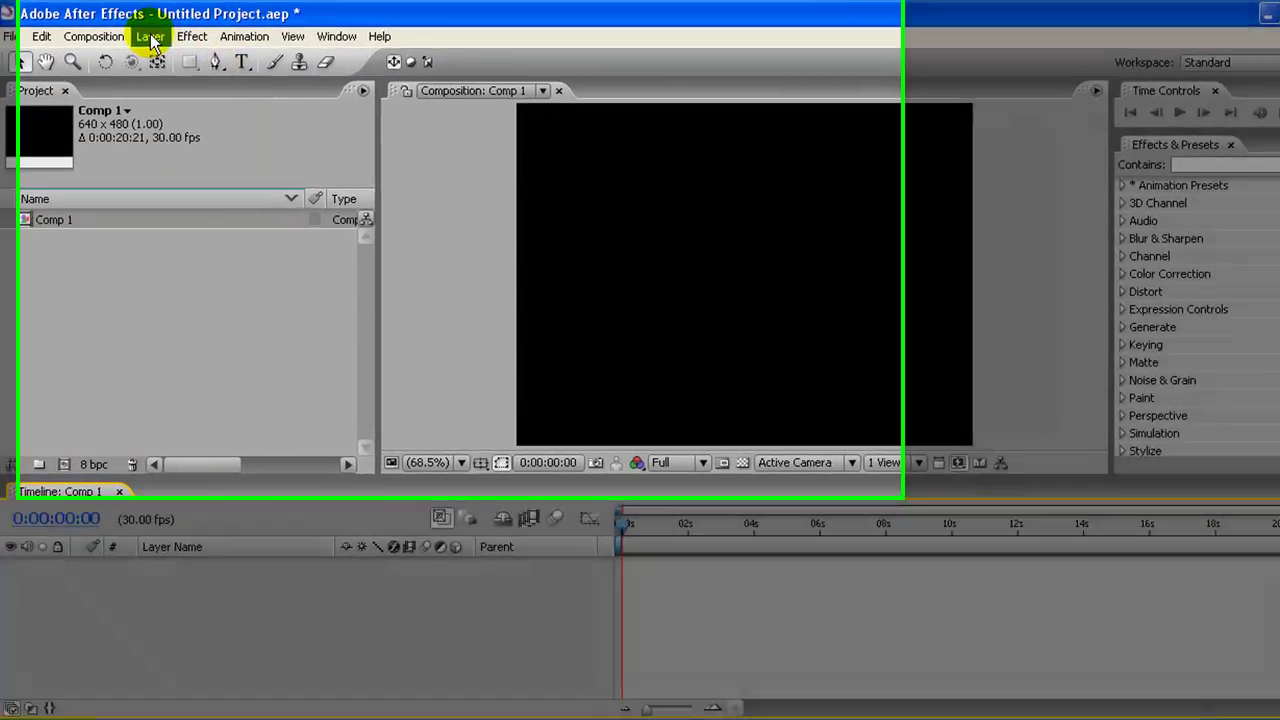
Step: Add a 35mm camera layer named workCamera to Comp 1
left_click(146, 34)
mouse_move(157, 56)
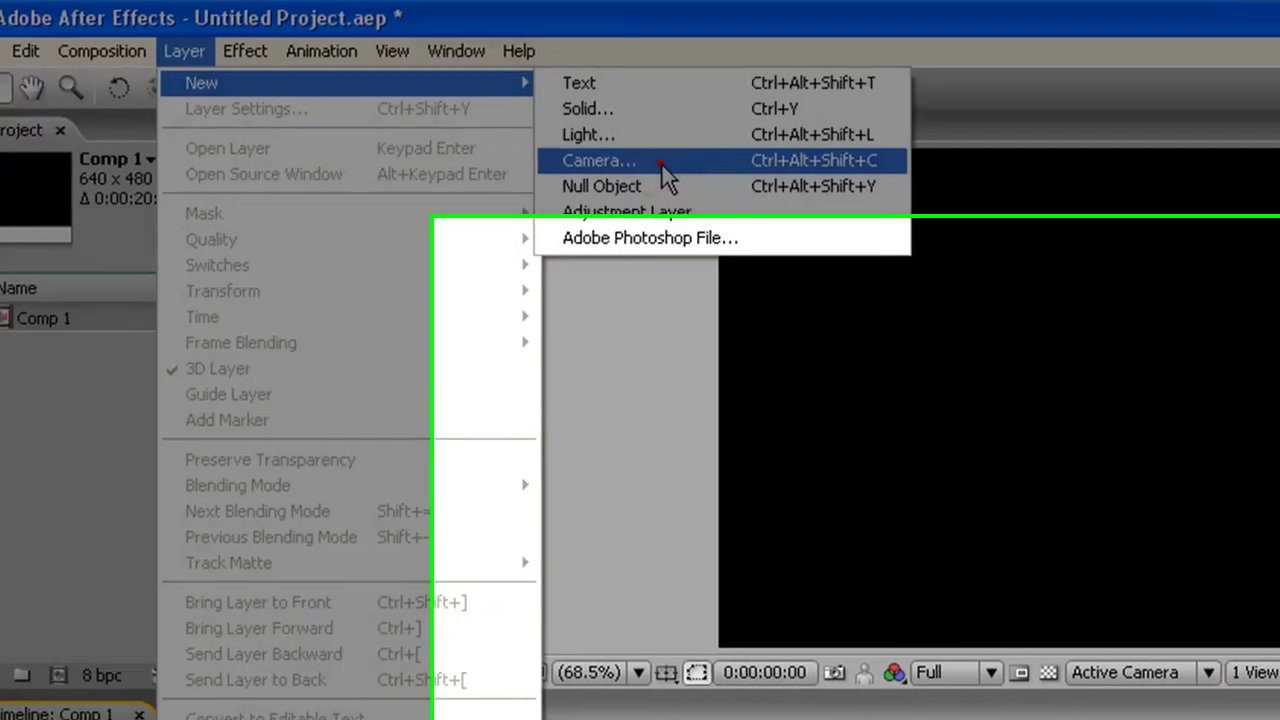
left_click(663, 163)
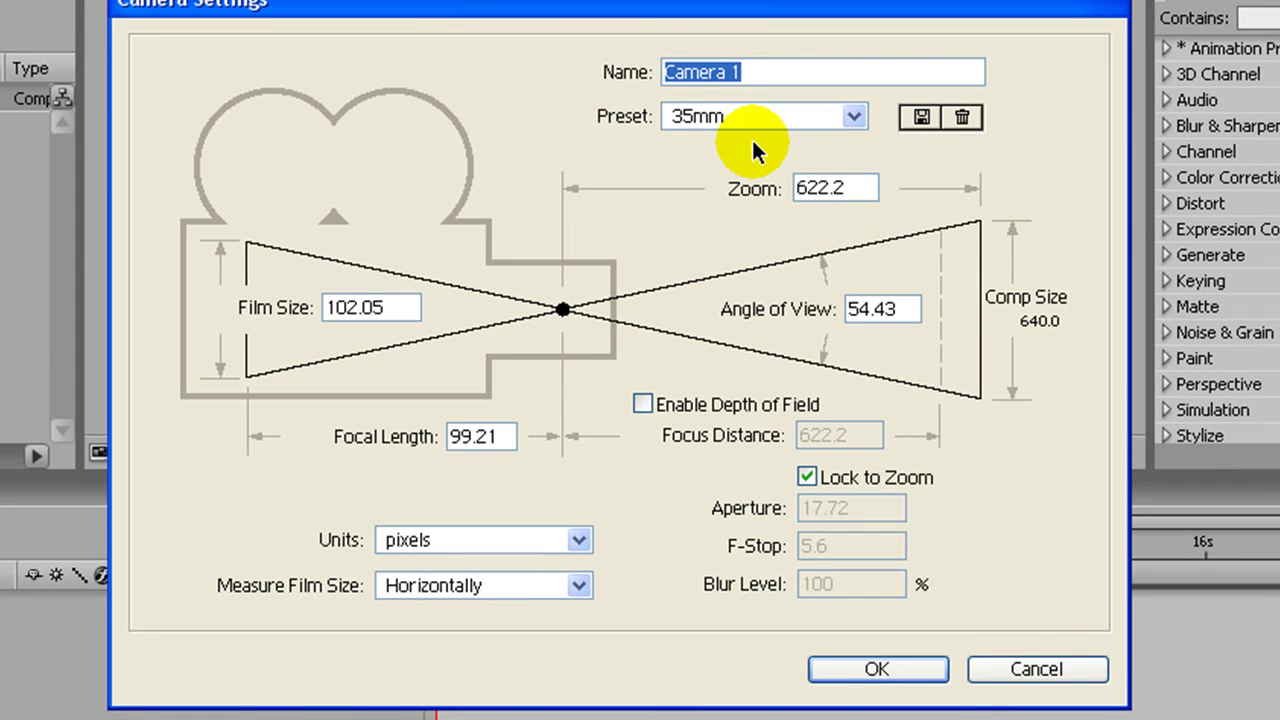
type("work")
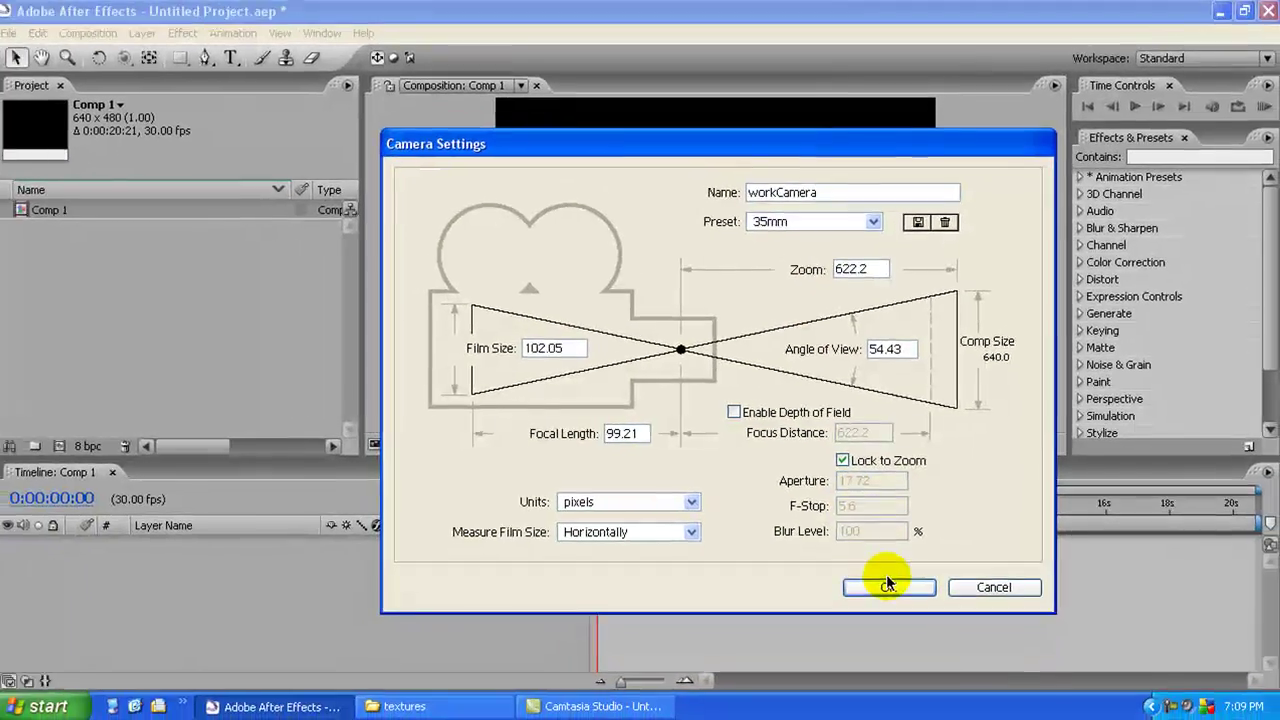
left_click(887, 583)
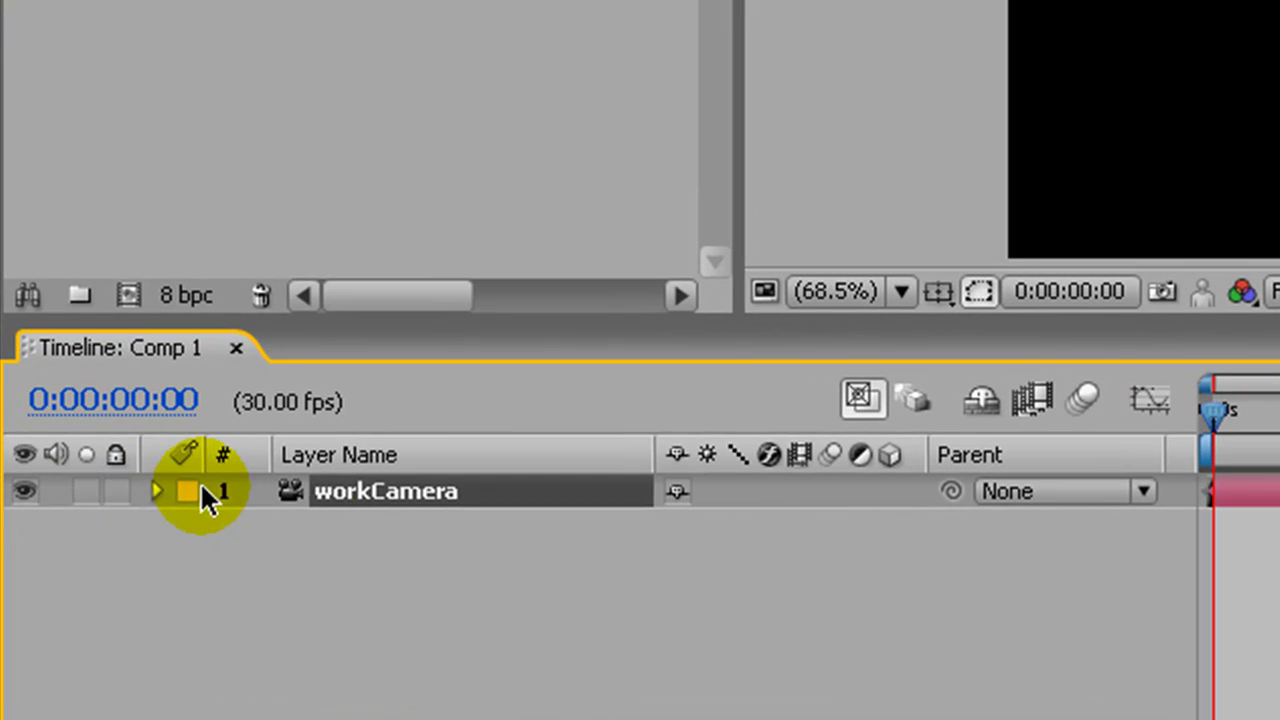
Step: Set the workCamera layer's auto-orientation to Off
right_click(166, 541)
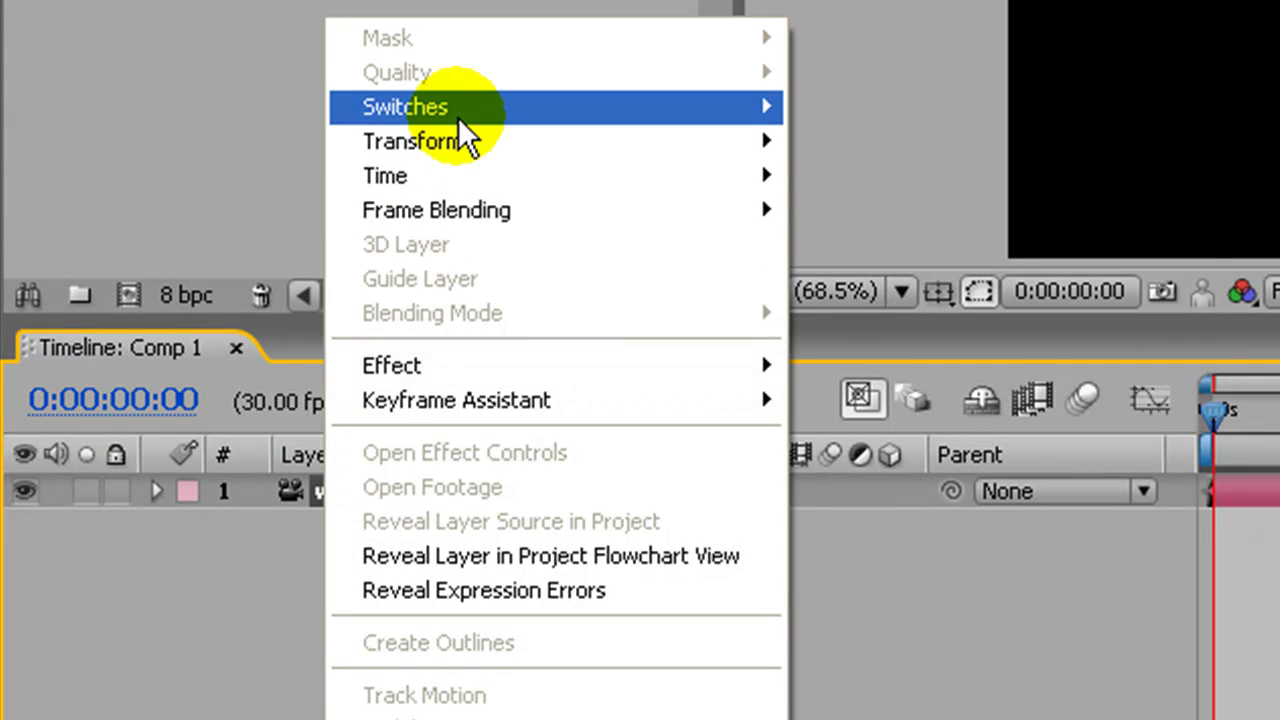
mouse_move(462, 143)
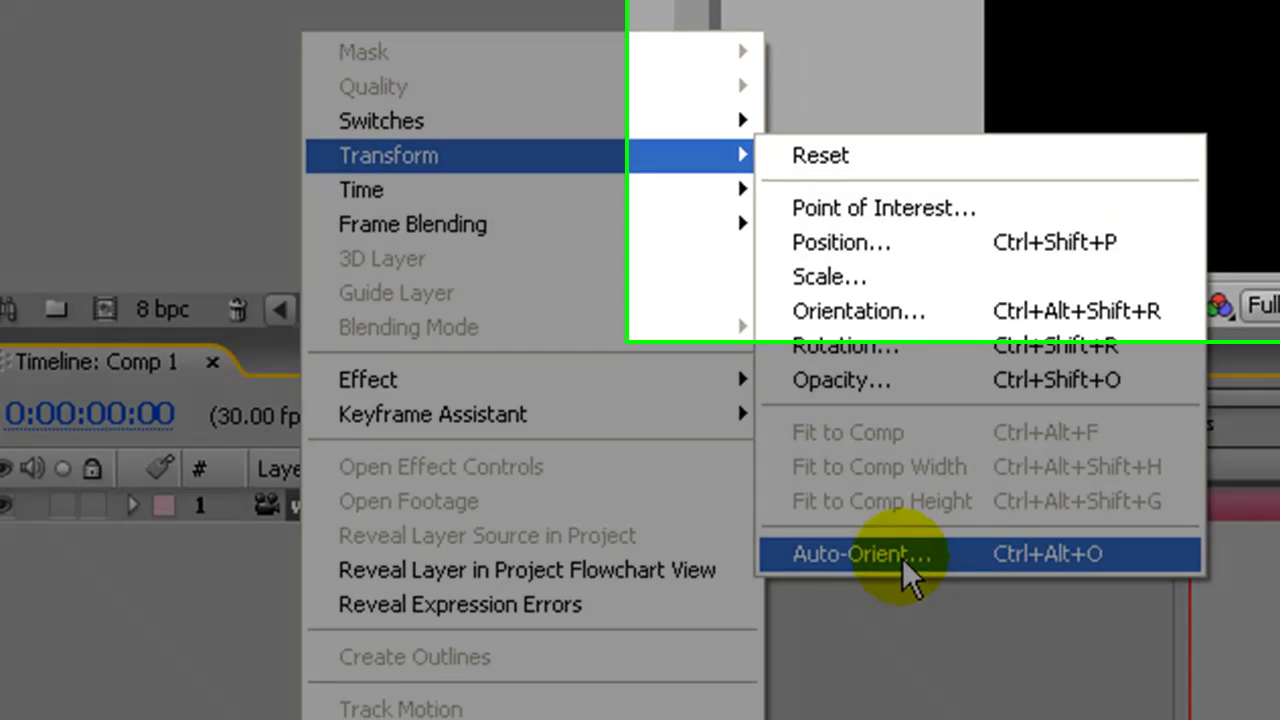
left_click(930, 540)
left_click(418, 281)
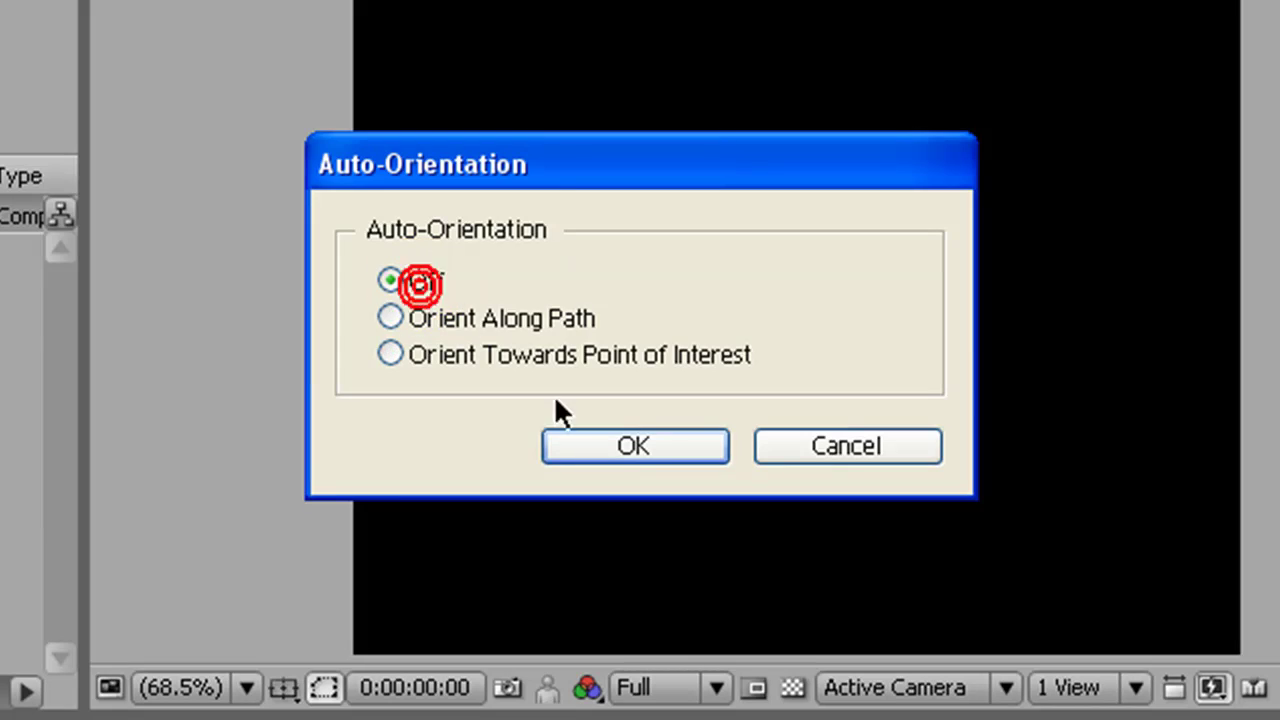
left_click(600, 448)
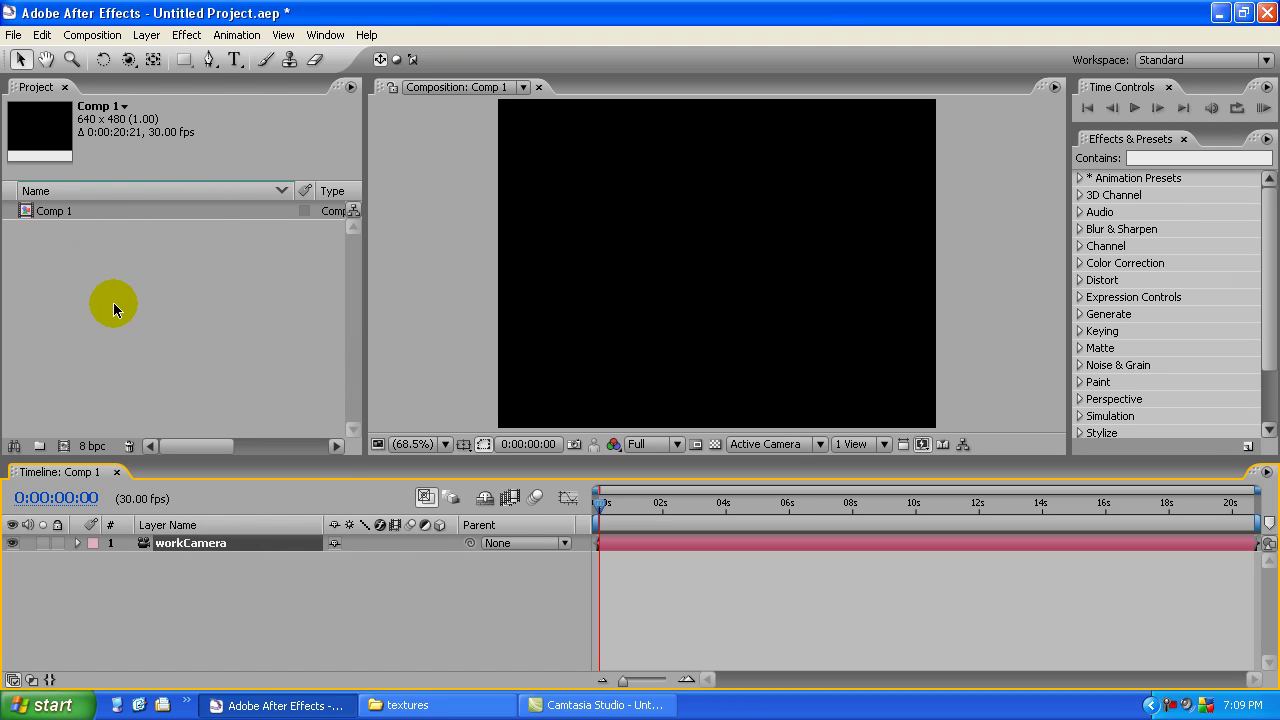
Step: Drag boardhuge.jpg from the textures folder into the Project panel and select it there
left_click(408, 705)
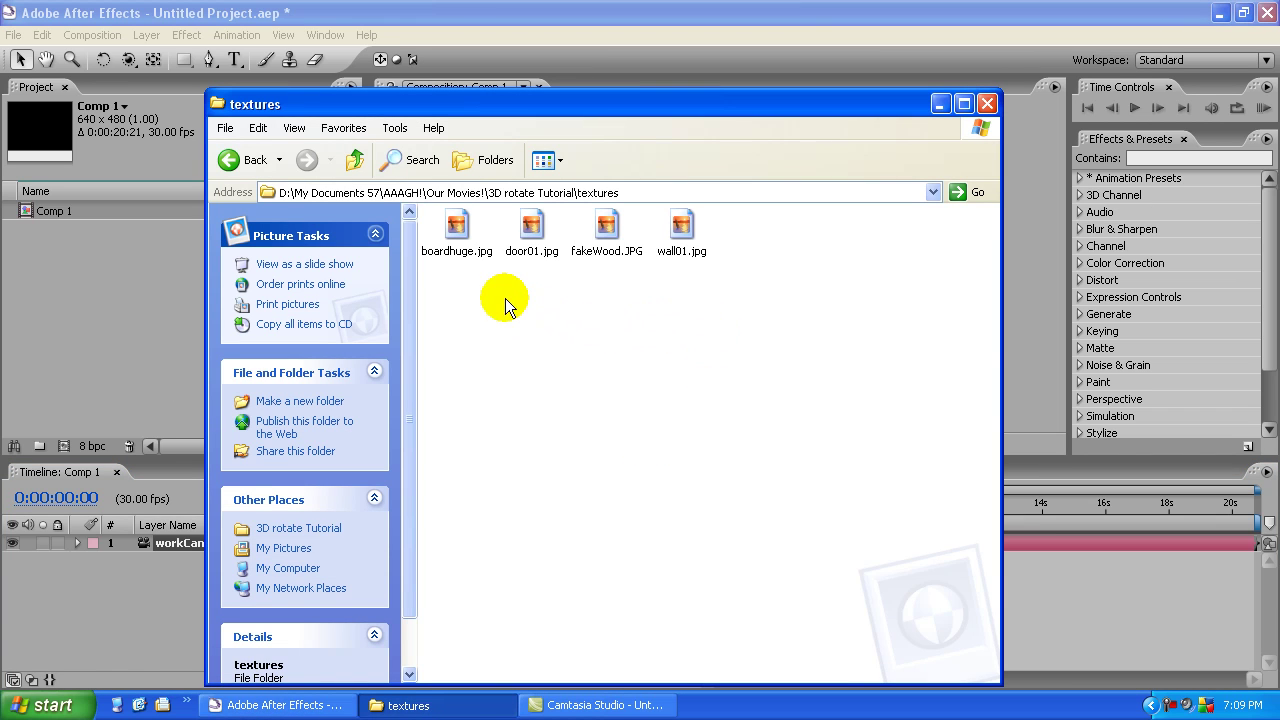
left_click(457, 220)
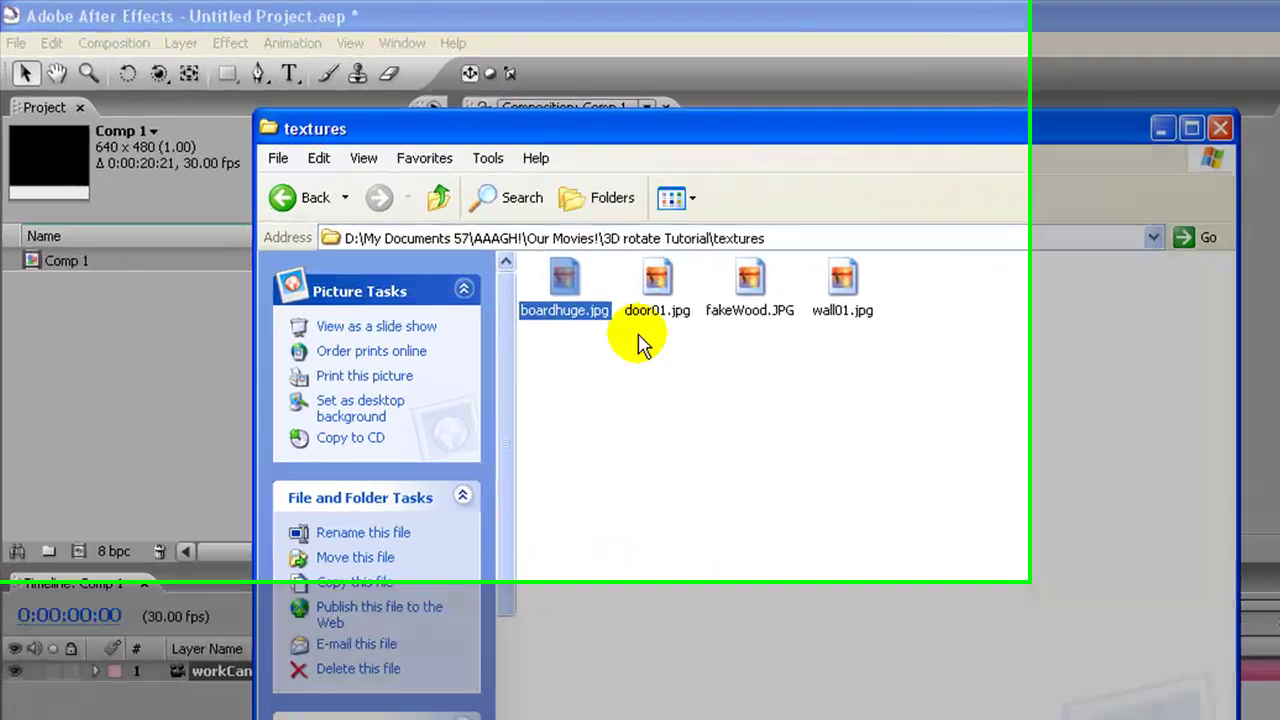
left_click_drag(707, 337, 205, 430)
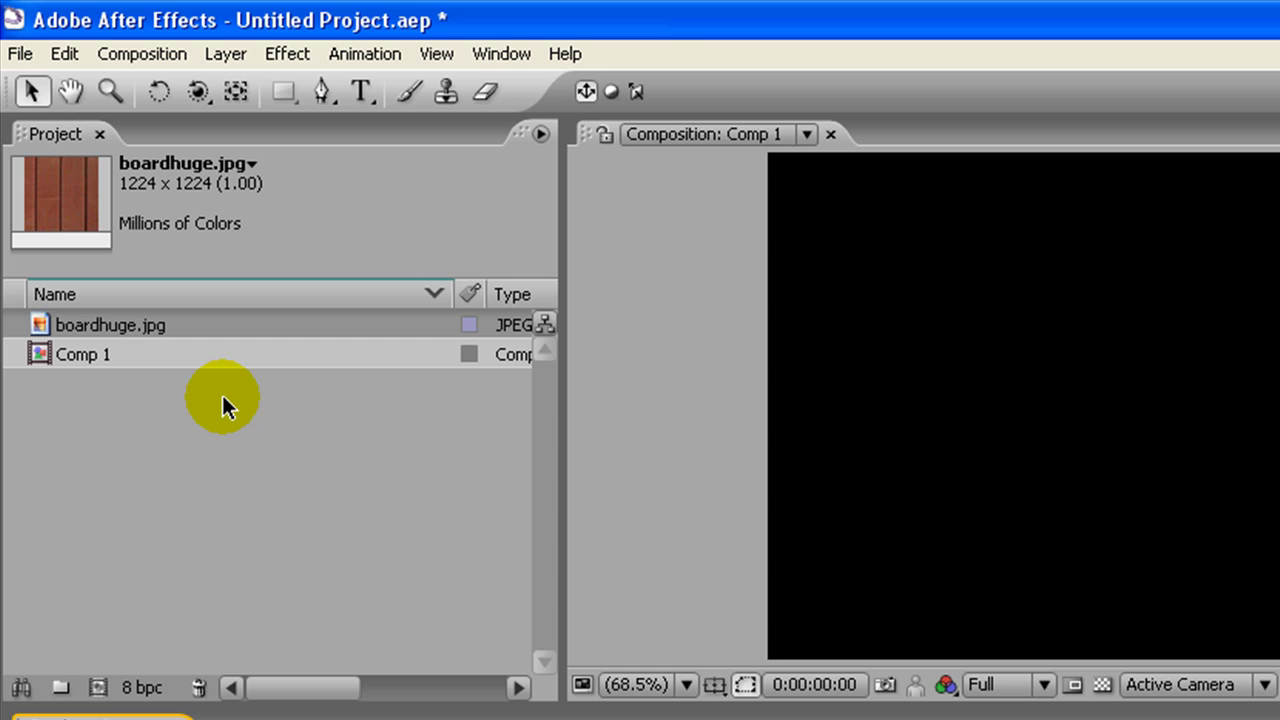
key("alt+Tab")
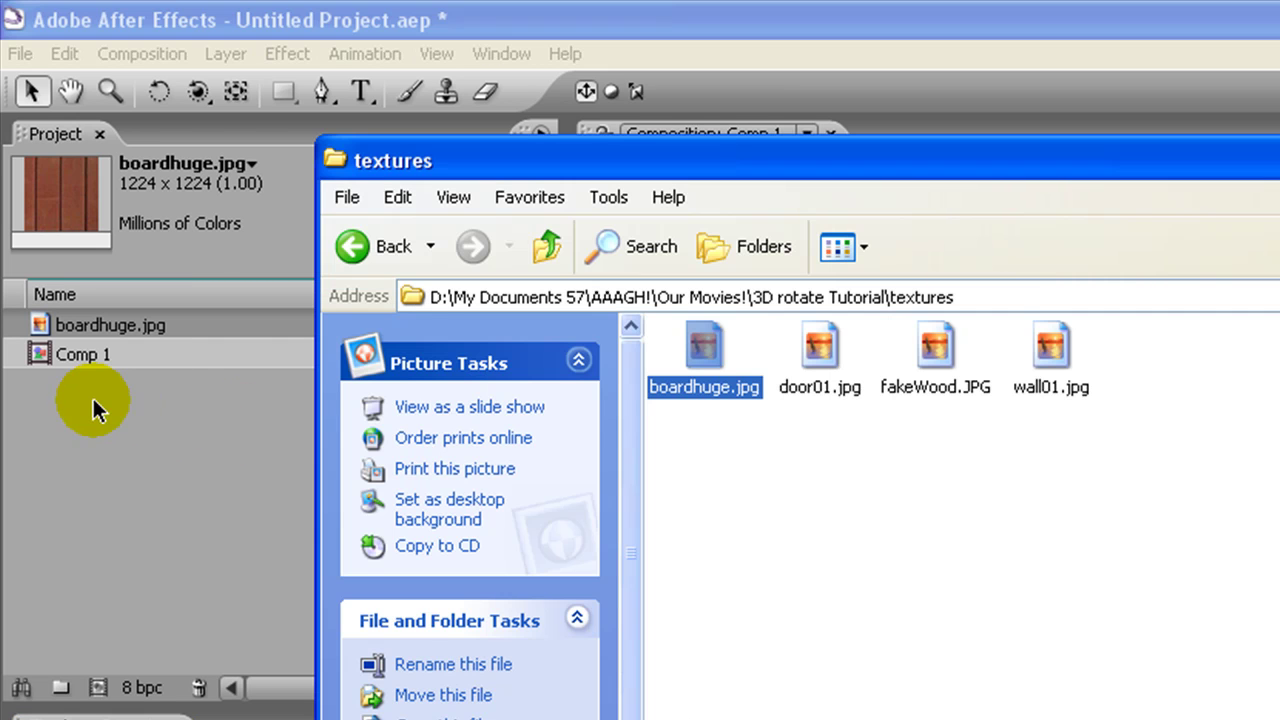
left_click(155, 422)
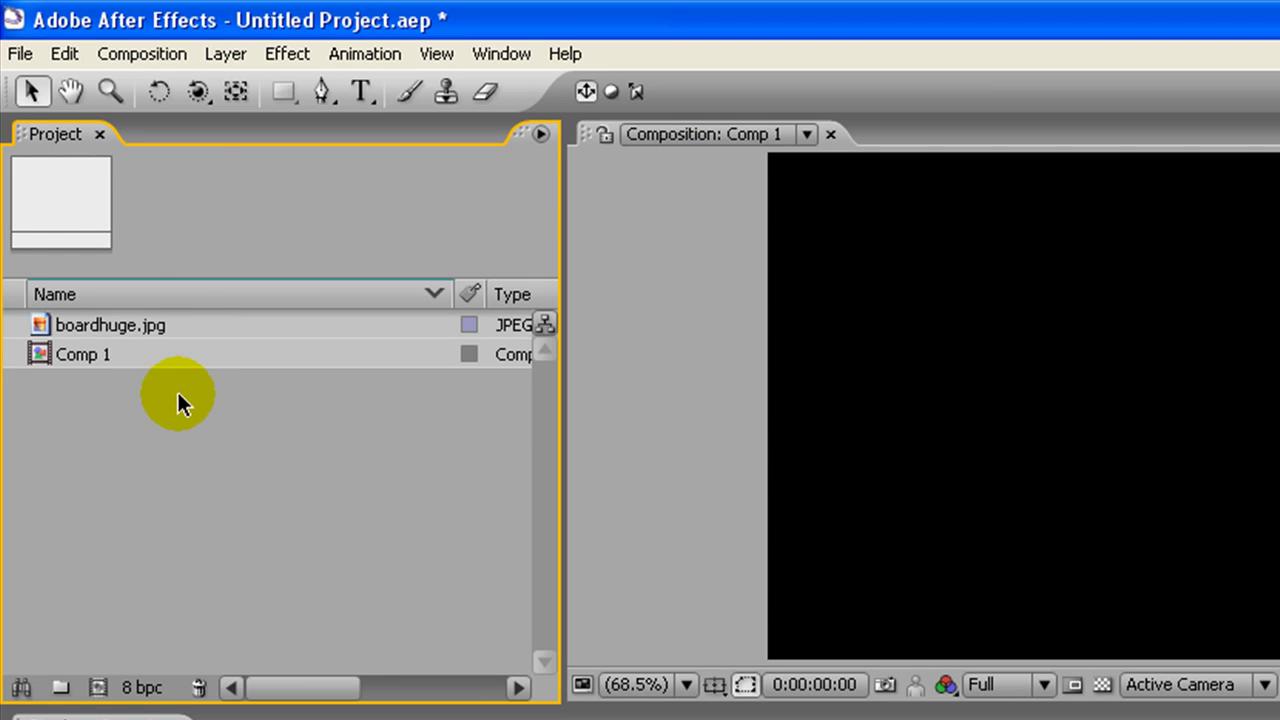
left_click(148, 322)
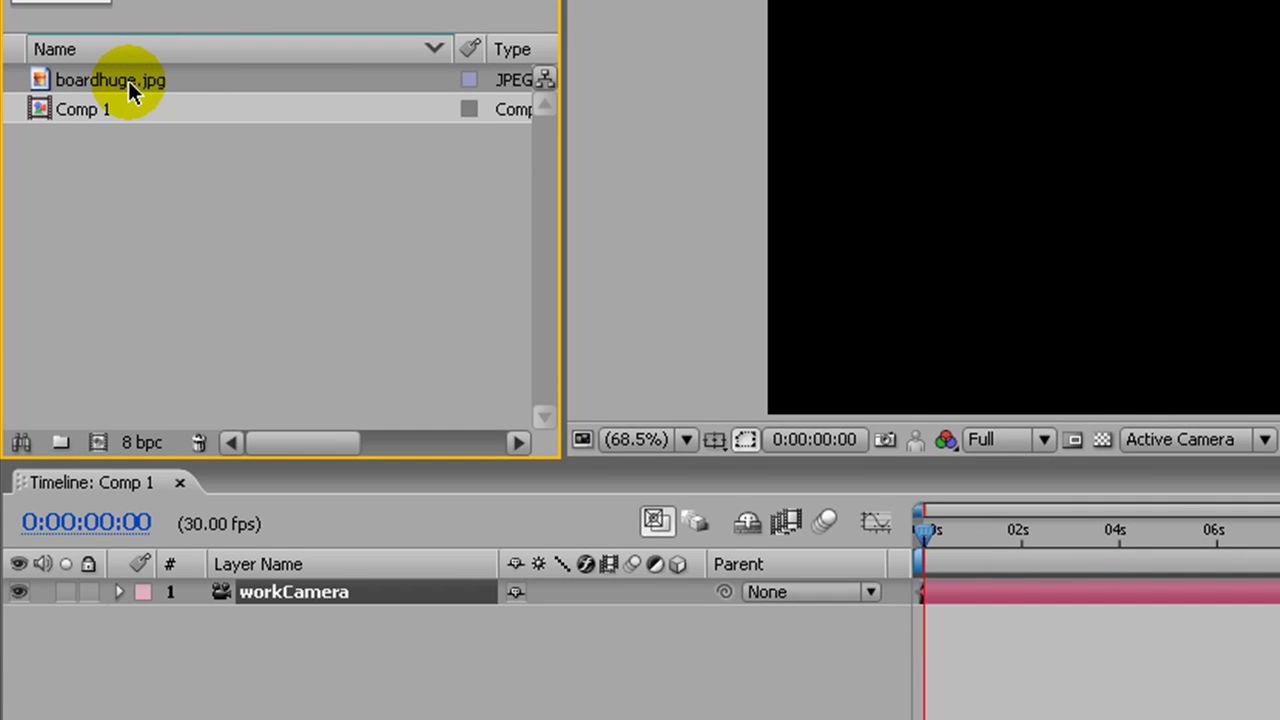
Step: Place boardhuge.jpg in Comp 1 as layer 1 above workCamera and check its Transform values
left_click_drag(137, 84, 257, 600)
left_click(140, 54)
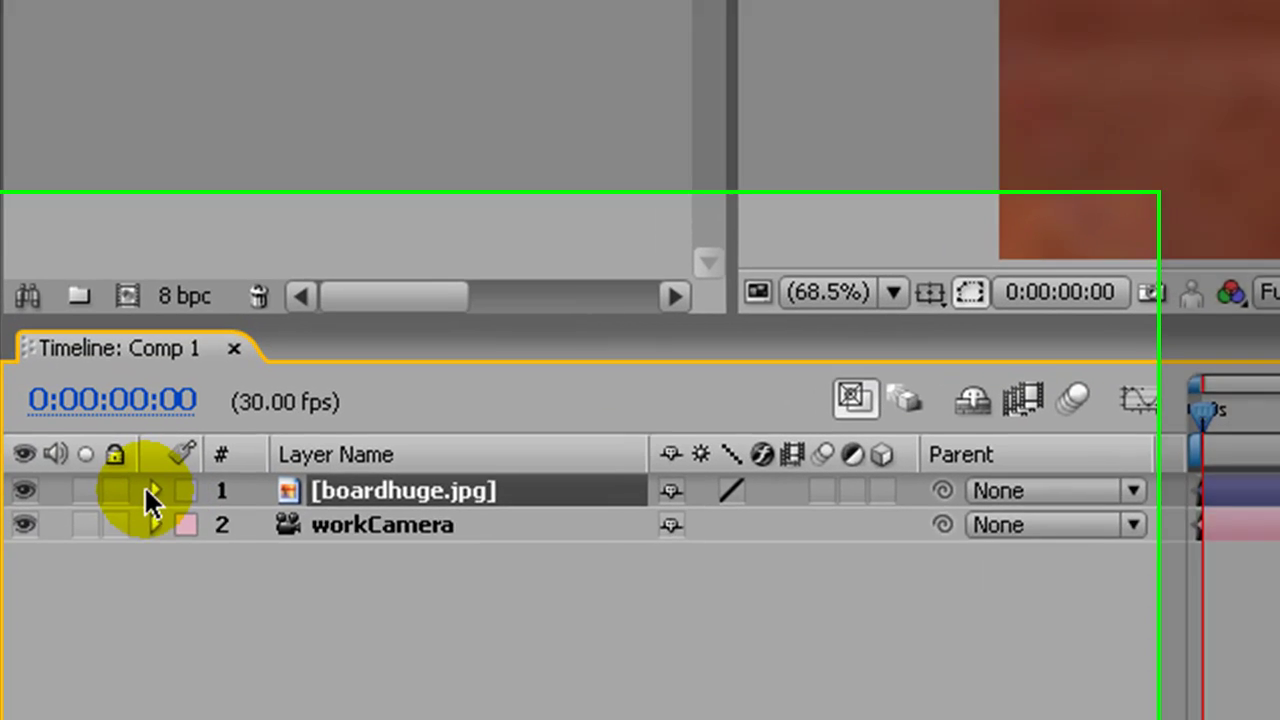
left_click(150, 494)
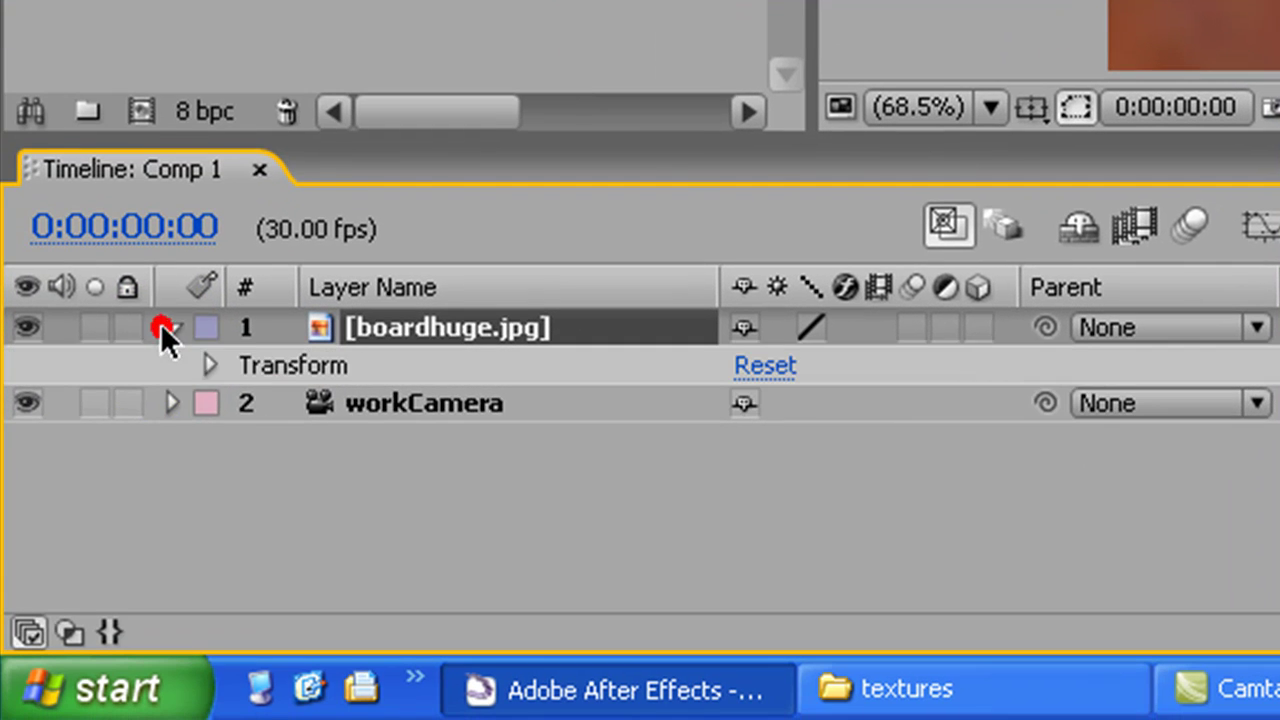
left_click(208, 362)
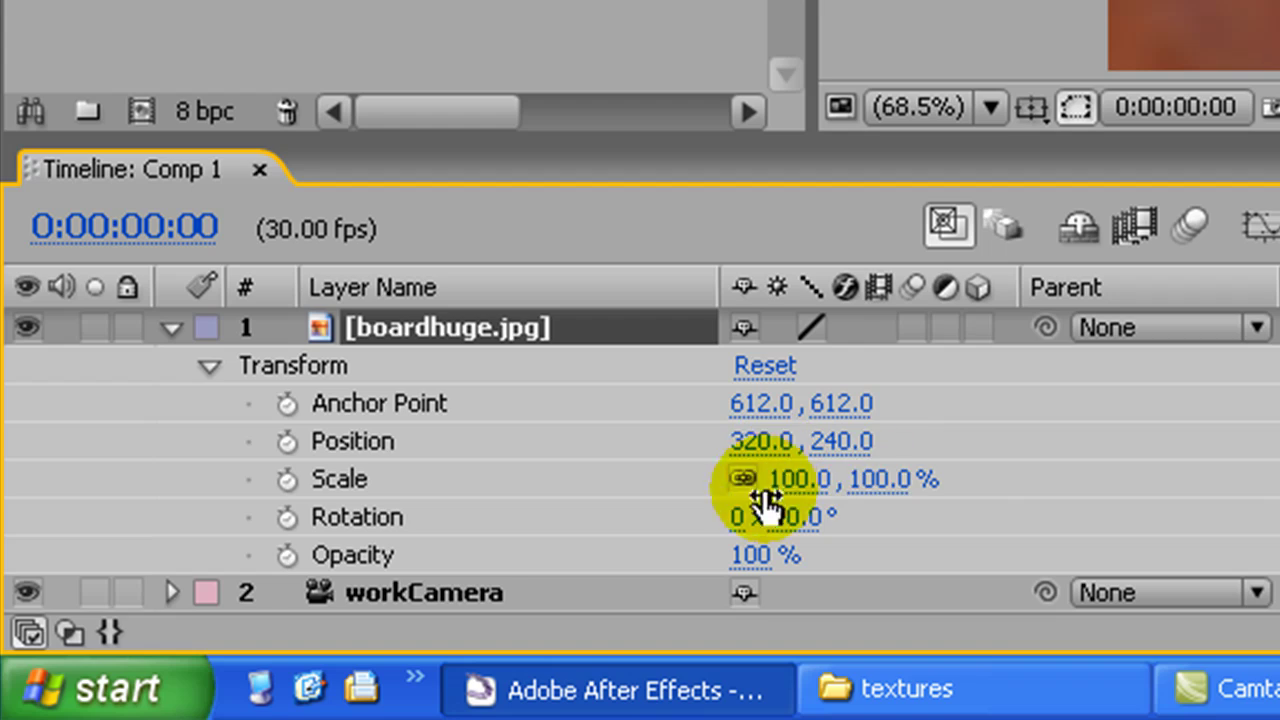
key("alt+c")
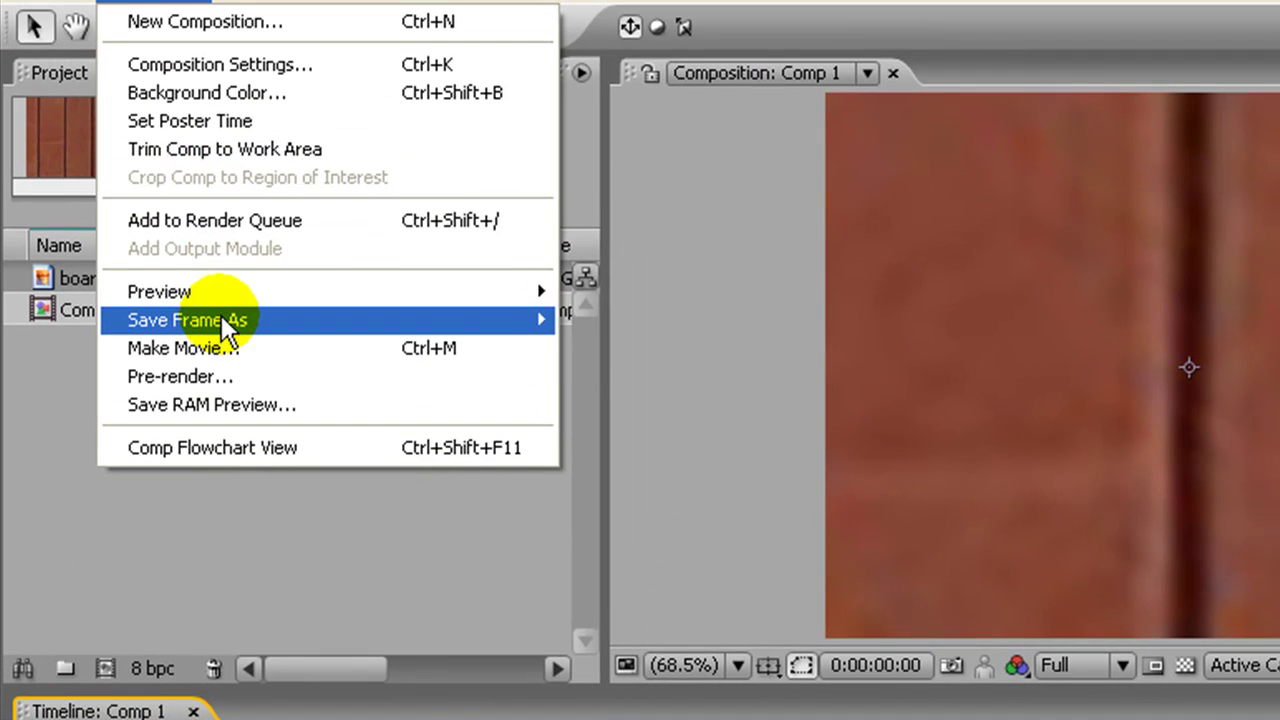
left_click(299, 574)
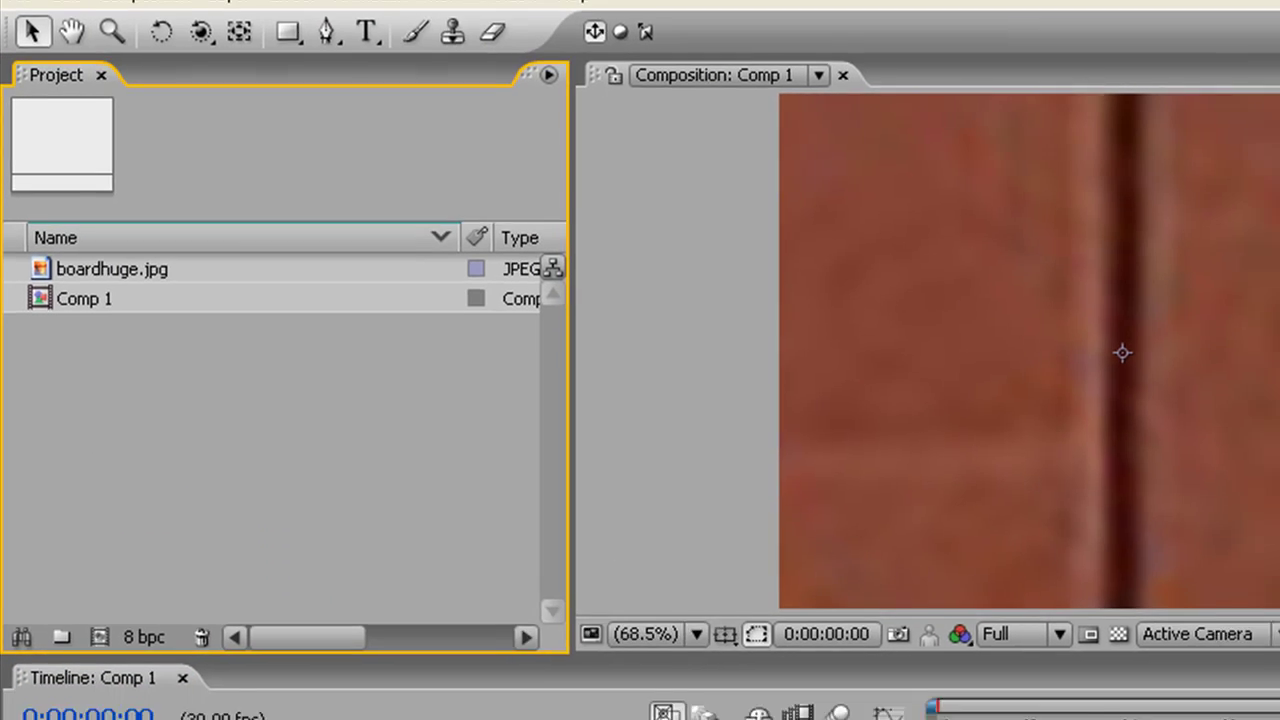
left_click(128, 719)
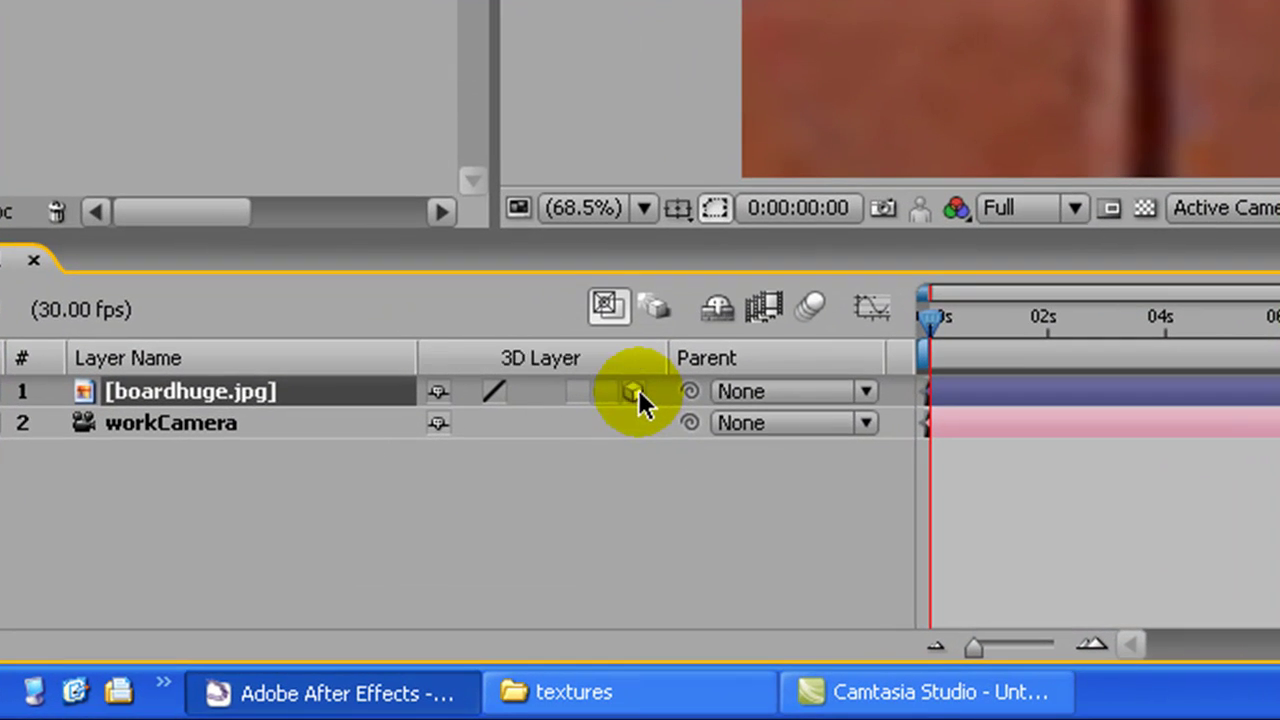
Step: Turn on the 3D Layer switch for boardhuge.jpg and select the layer
left_click(444, 546)
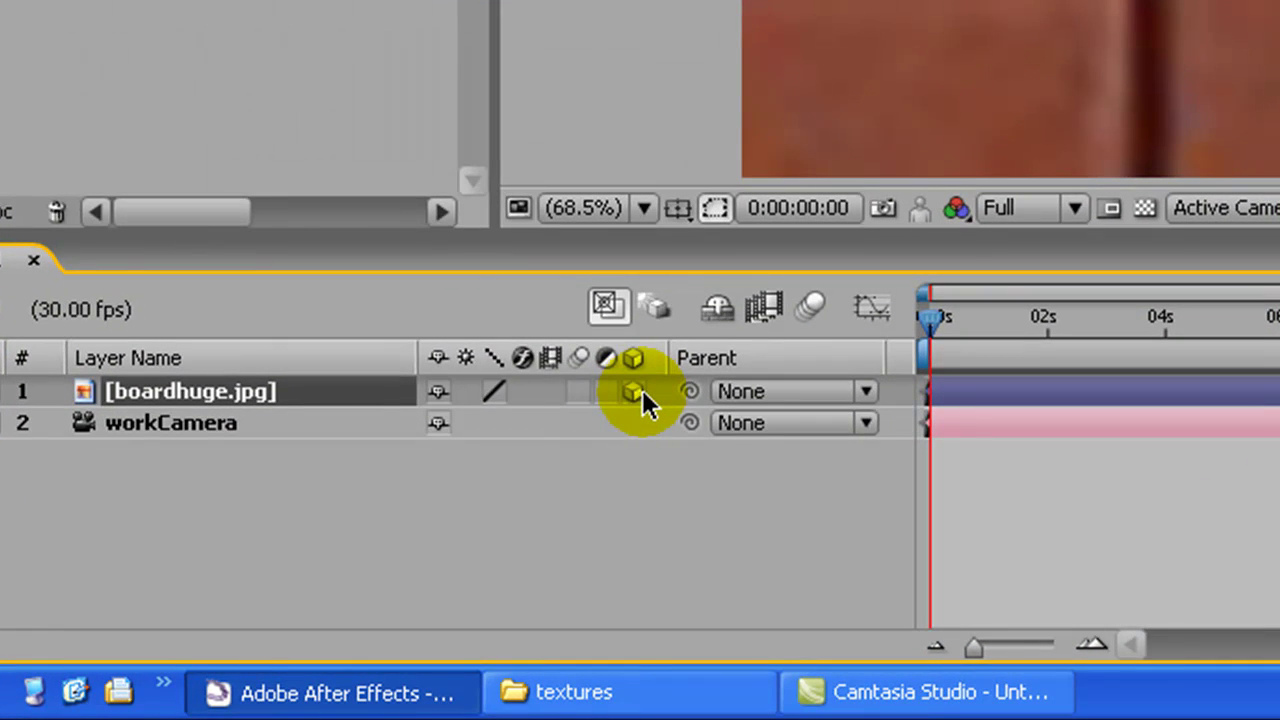
key("F4")
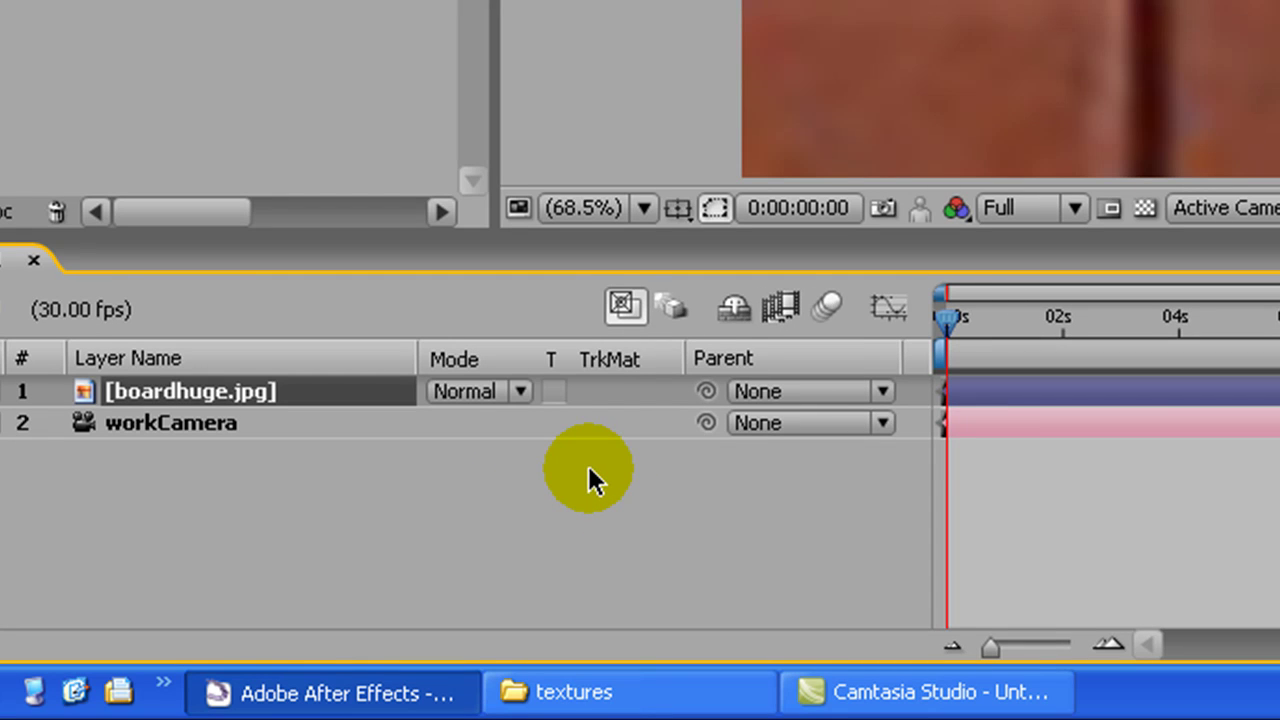
key("F4")
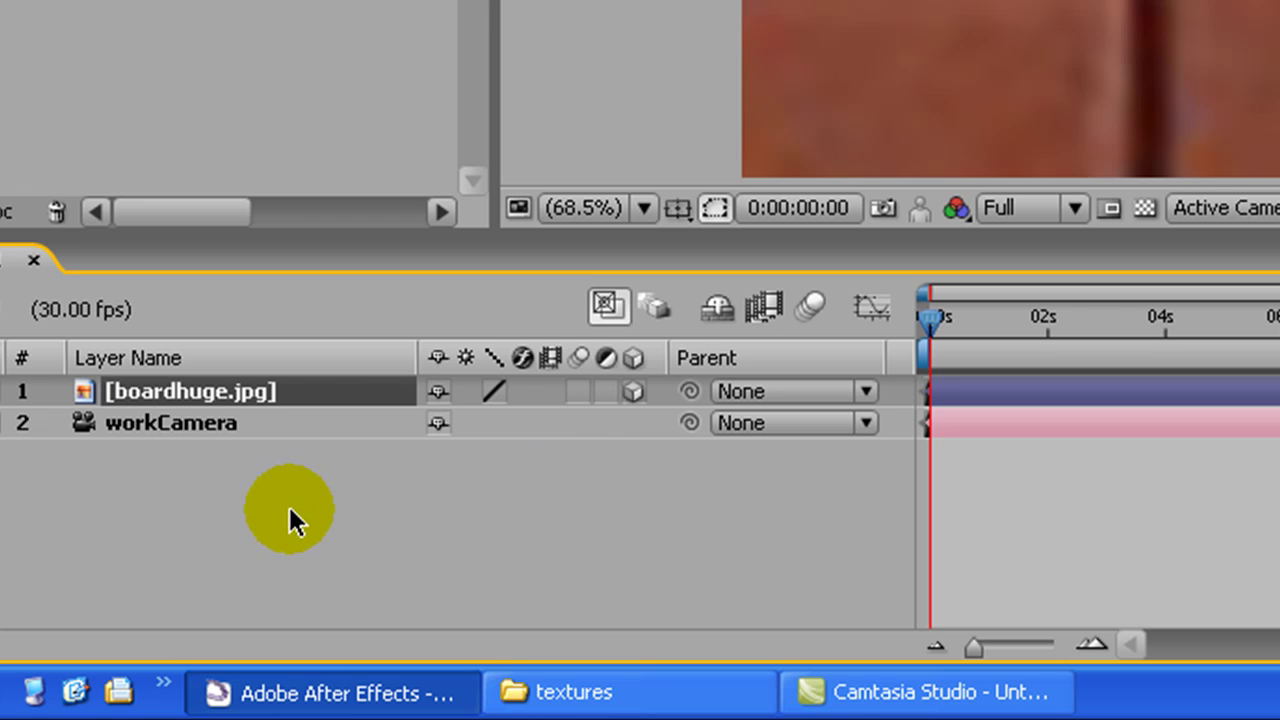
left_click(345, 504)
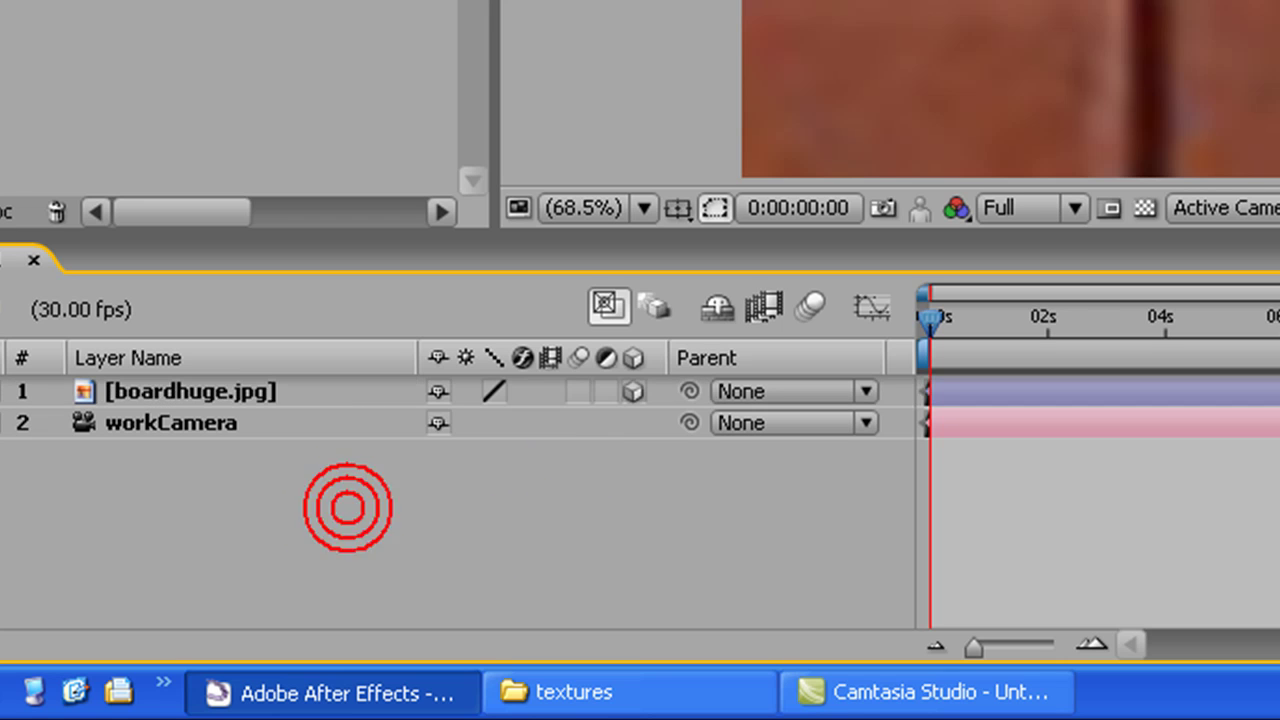
left_click(227, 374)
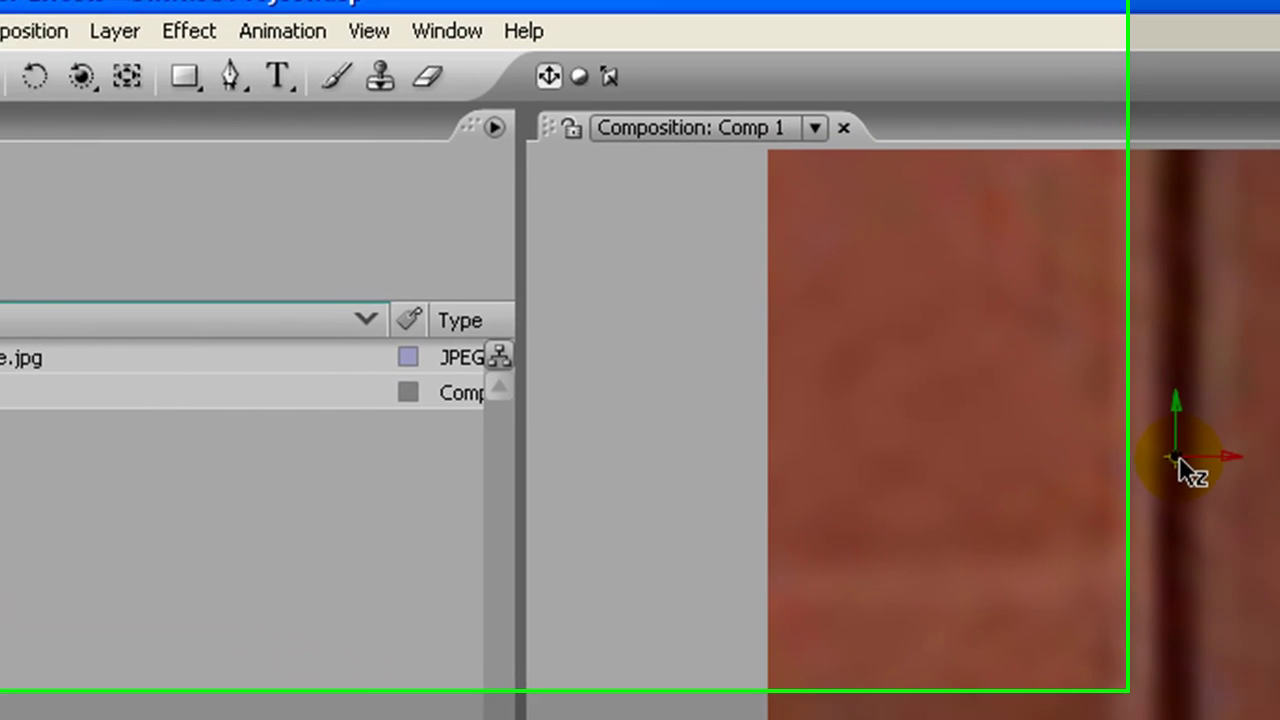
Step: Push the board layer back along Z until the whole plank texture fits the frame
left_click(33, 112)
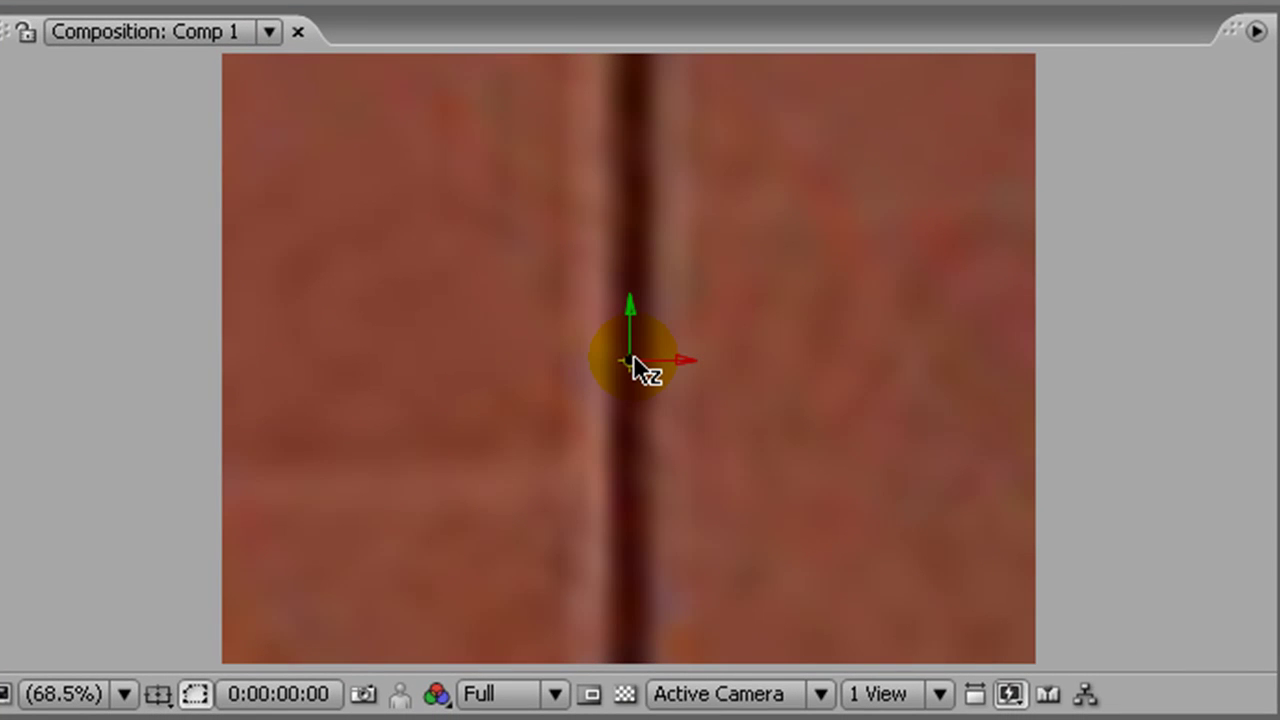
left_click_drag(638, 364, 100, 398)
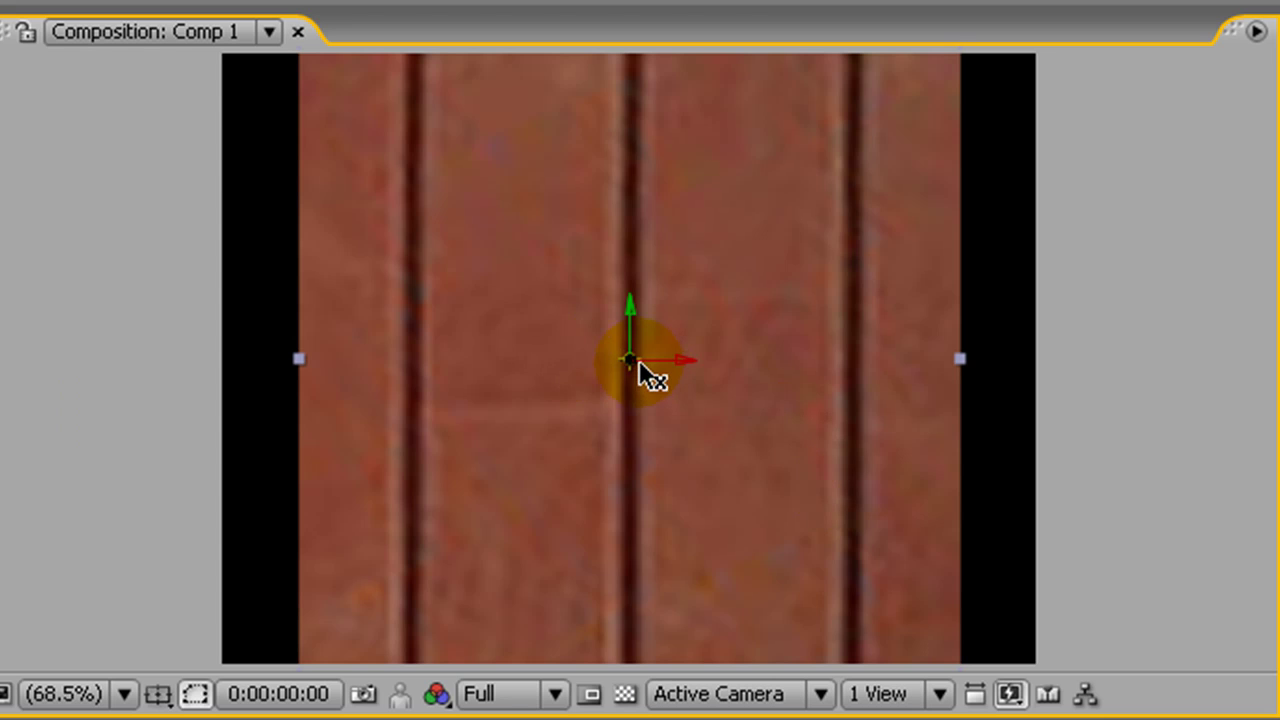
left_click_drag(630, 365, 189, 466)
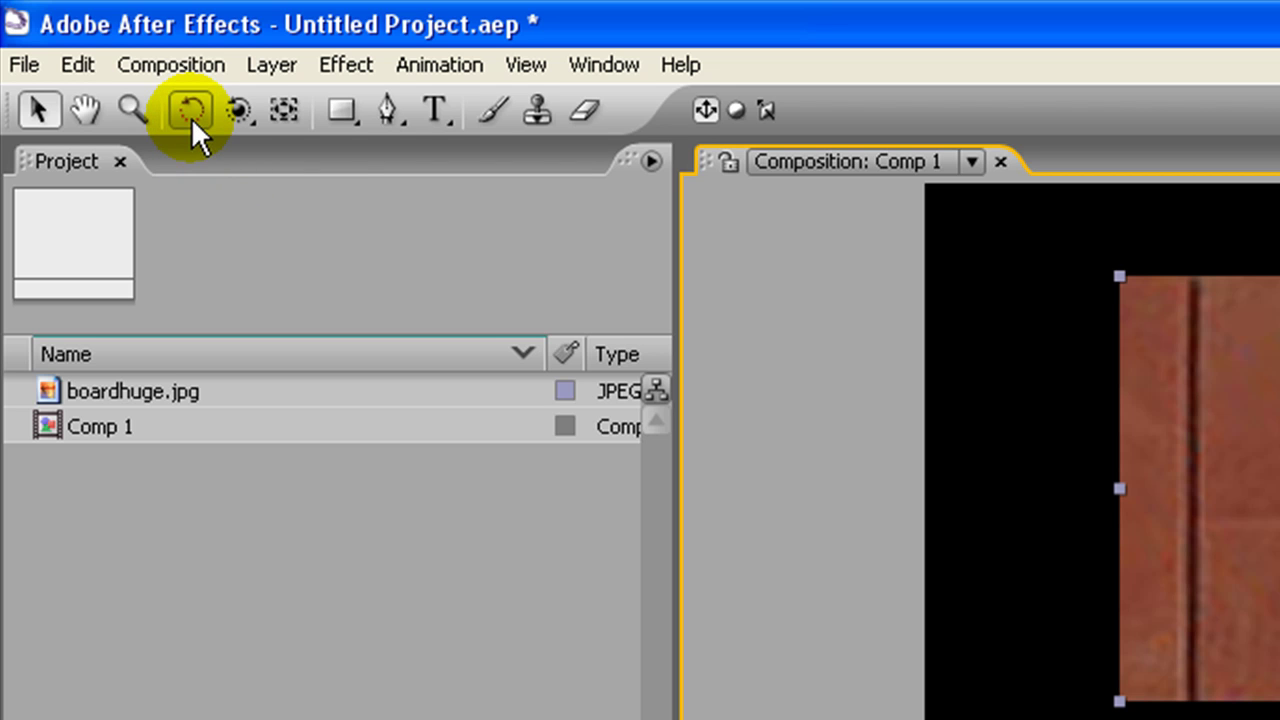
left_click(200, 111)
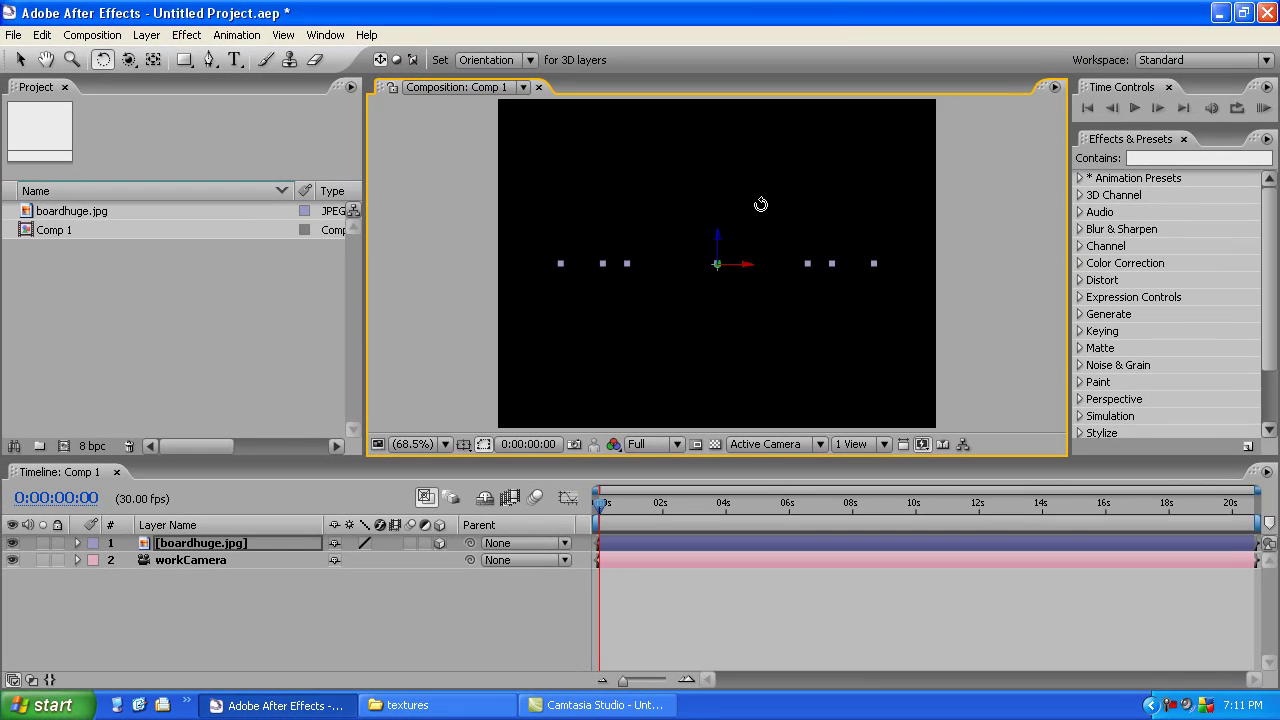
Step: Drag the flattened board down along Y so the plank floor recedes in perspective
left_click(21, 60)
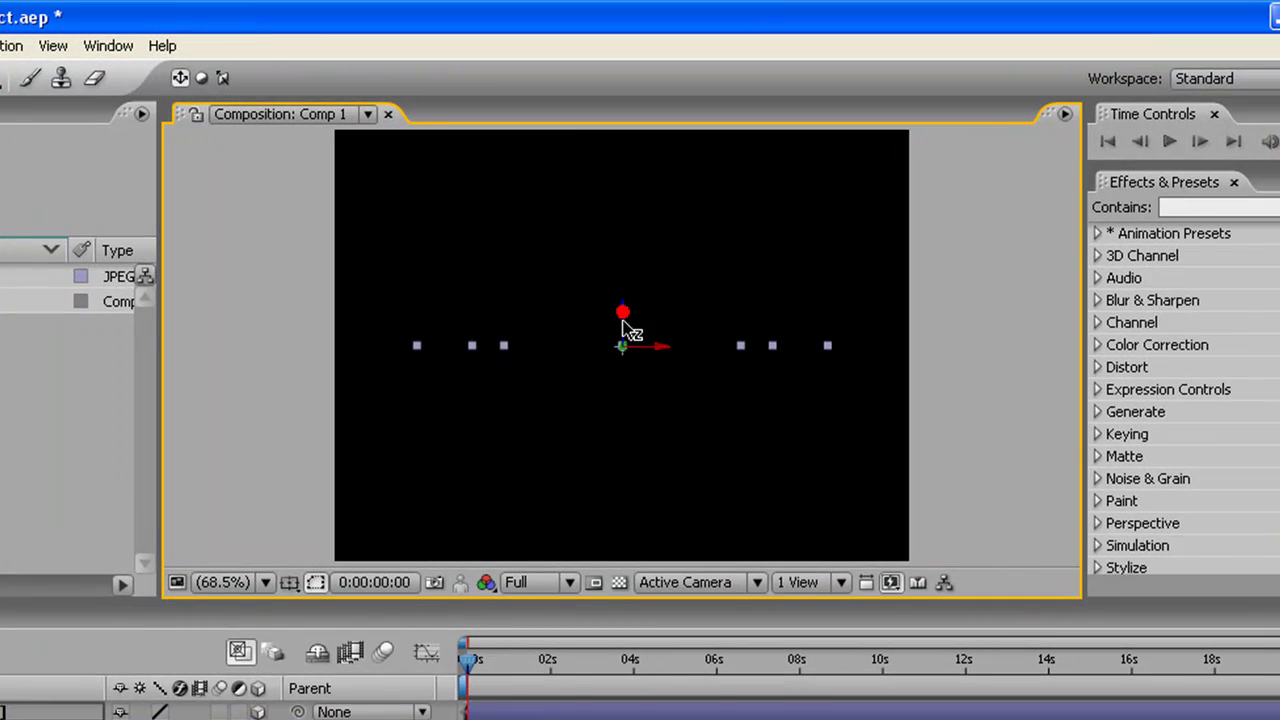
left_click_drag(719, 255, 731, 492)
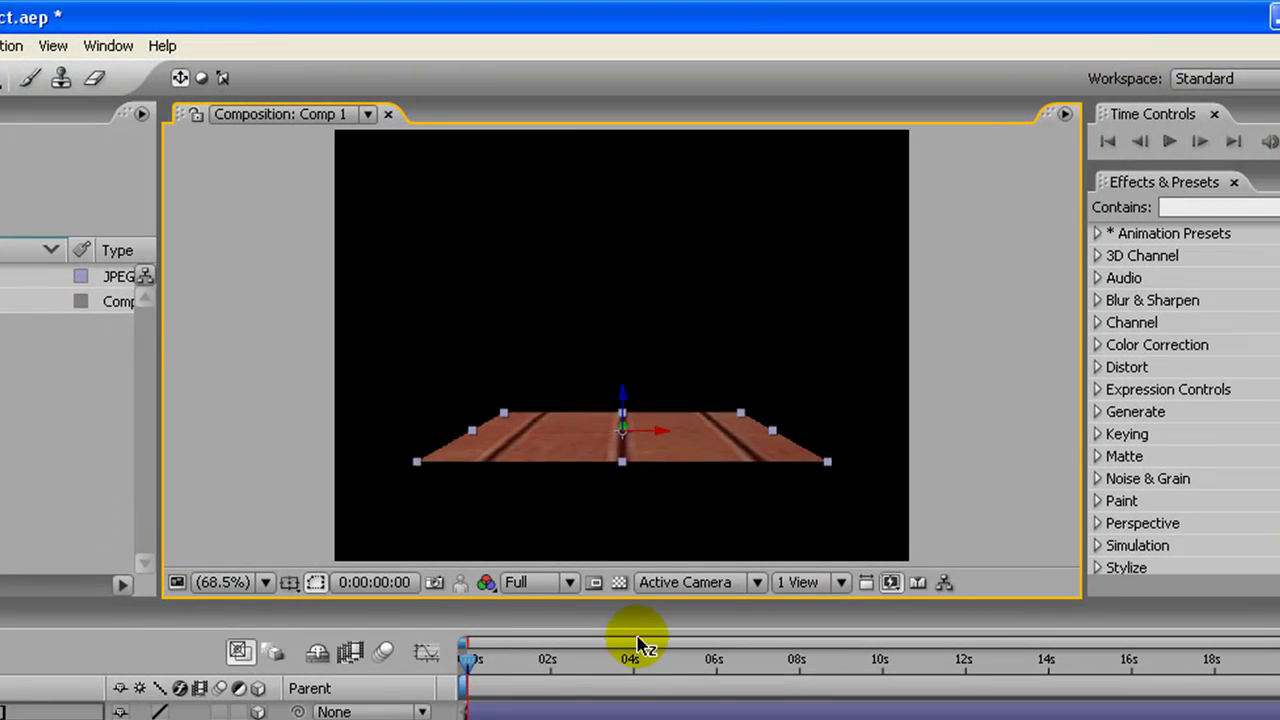
left_click_drag(640, 645, 636, 470)
left_click_drag(624, 416, 627, 455)
Step: Switch the viewer to 2 Views - Horizontal and widen the Composition panel
left_click(841, 582)
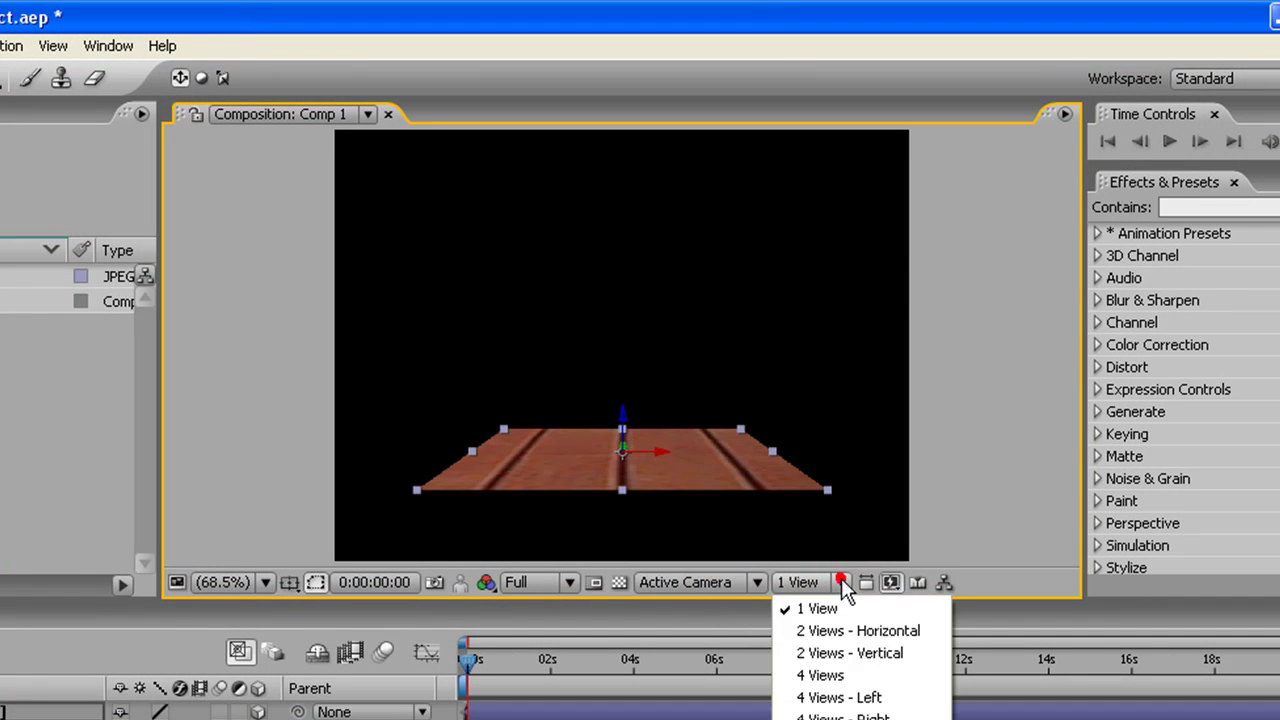
left_click(845, 630)
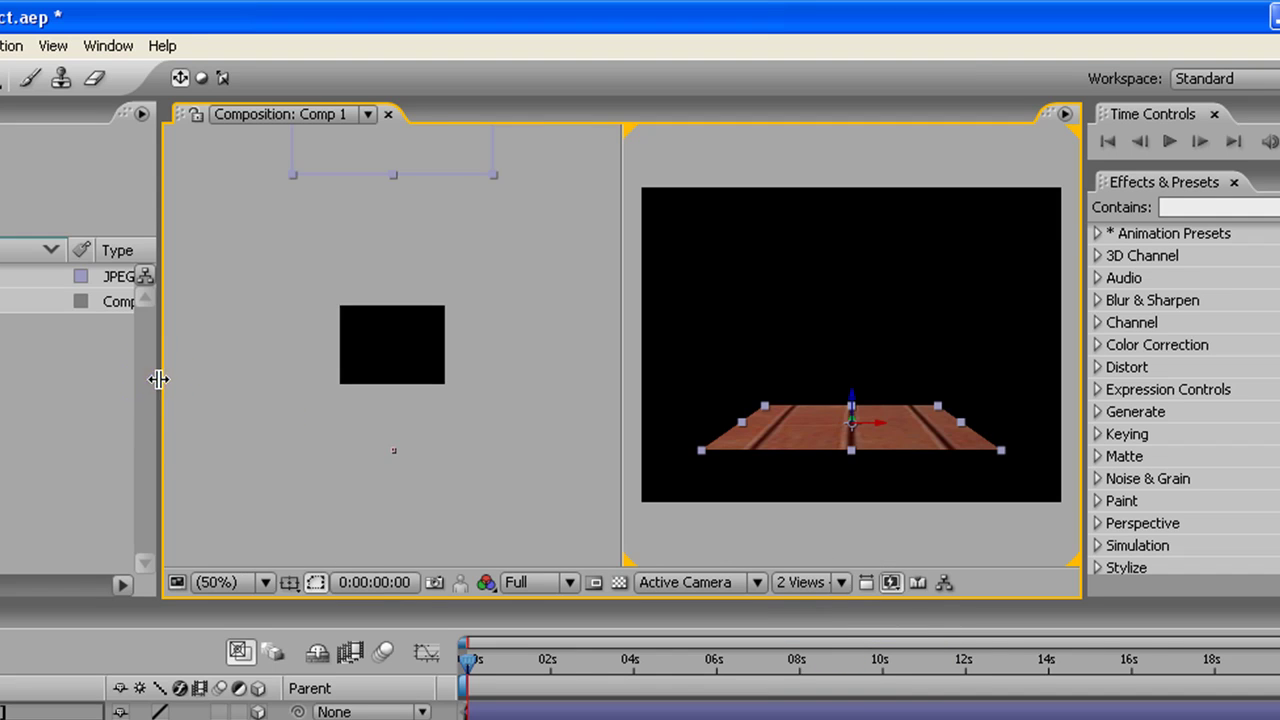
left_click_drag(155, 379, 0, 375)
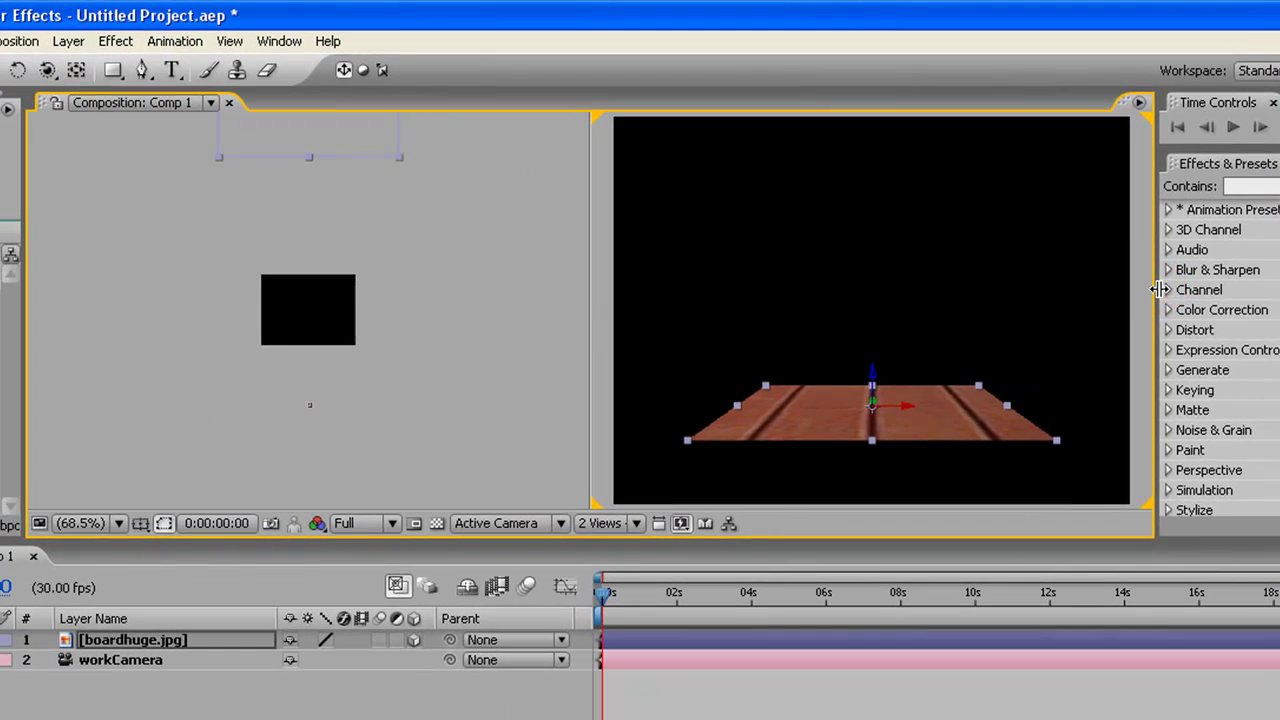
left_click_drag(1130, 305, 1262, 300)
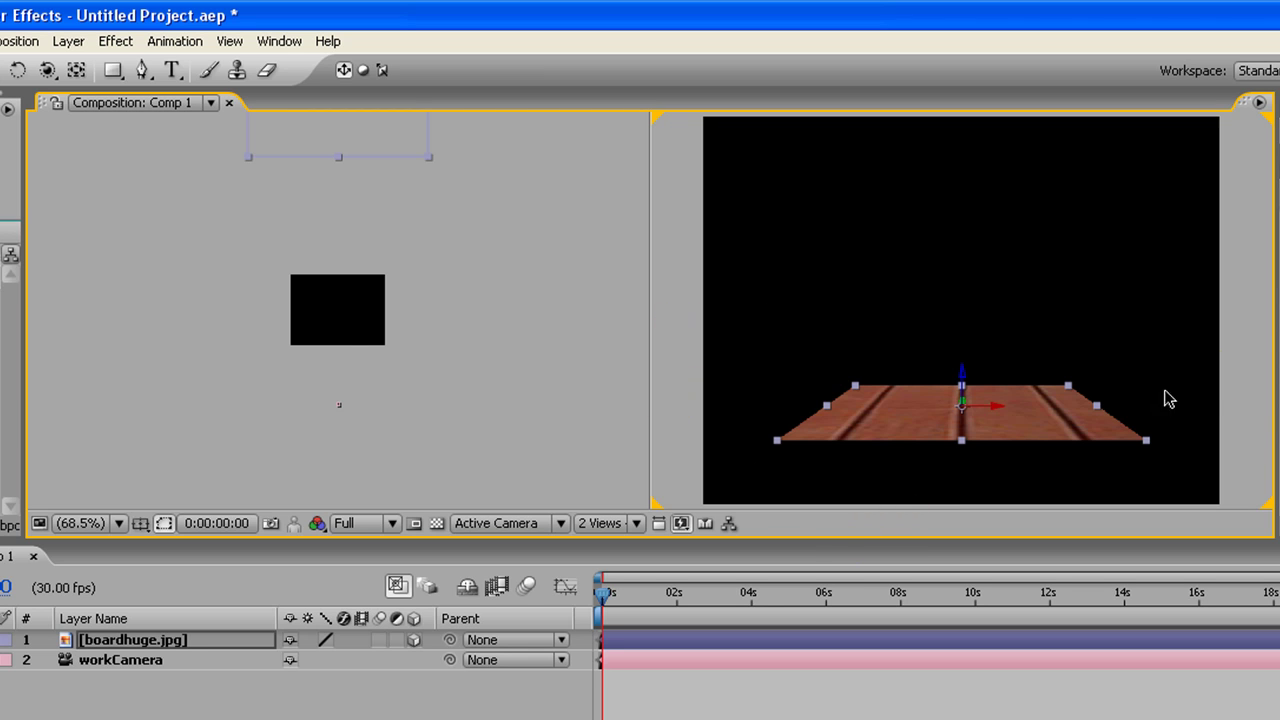
left_click(1241, 376)
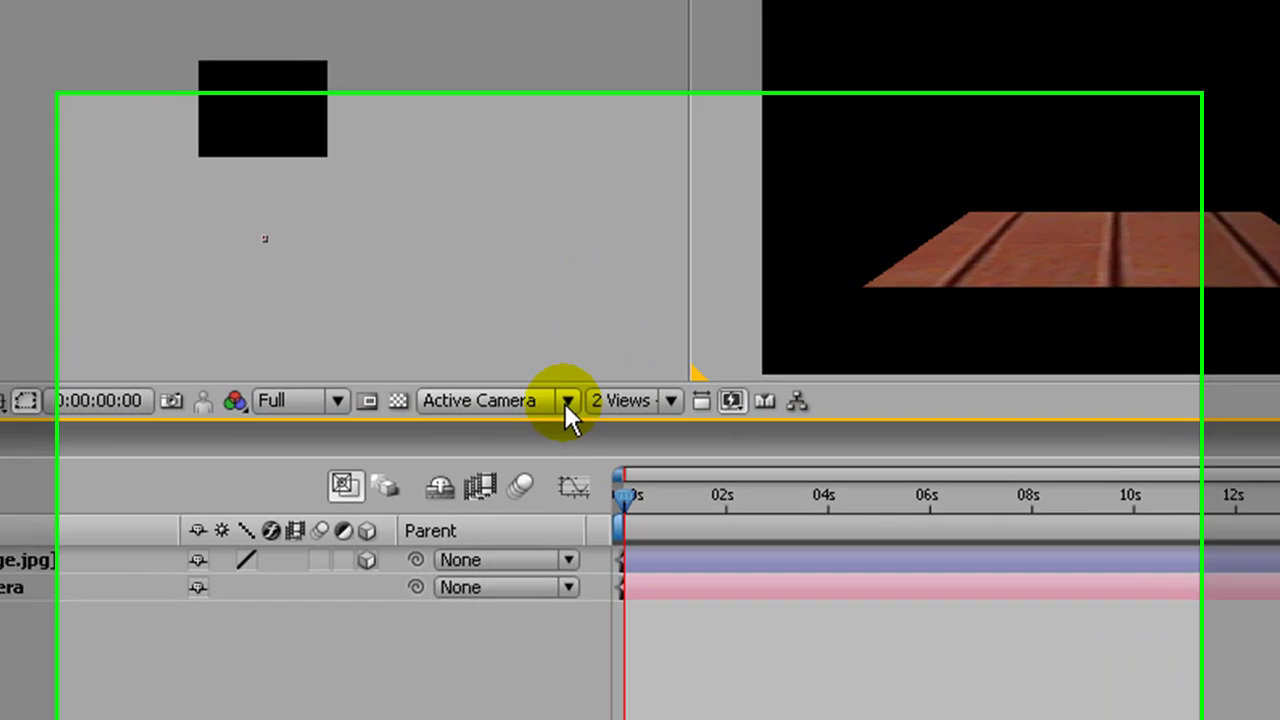
Step: Show workCamera in the right view and Top in the left, panning to frame the layer
left_click(561, 523)
left_click(536, 424)
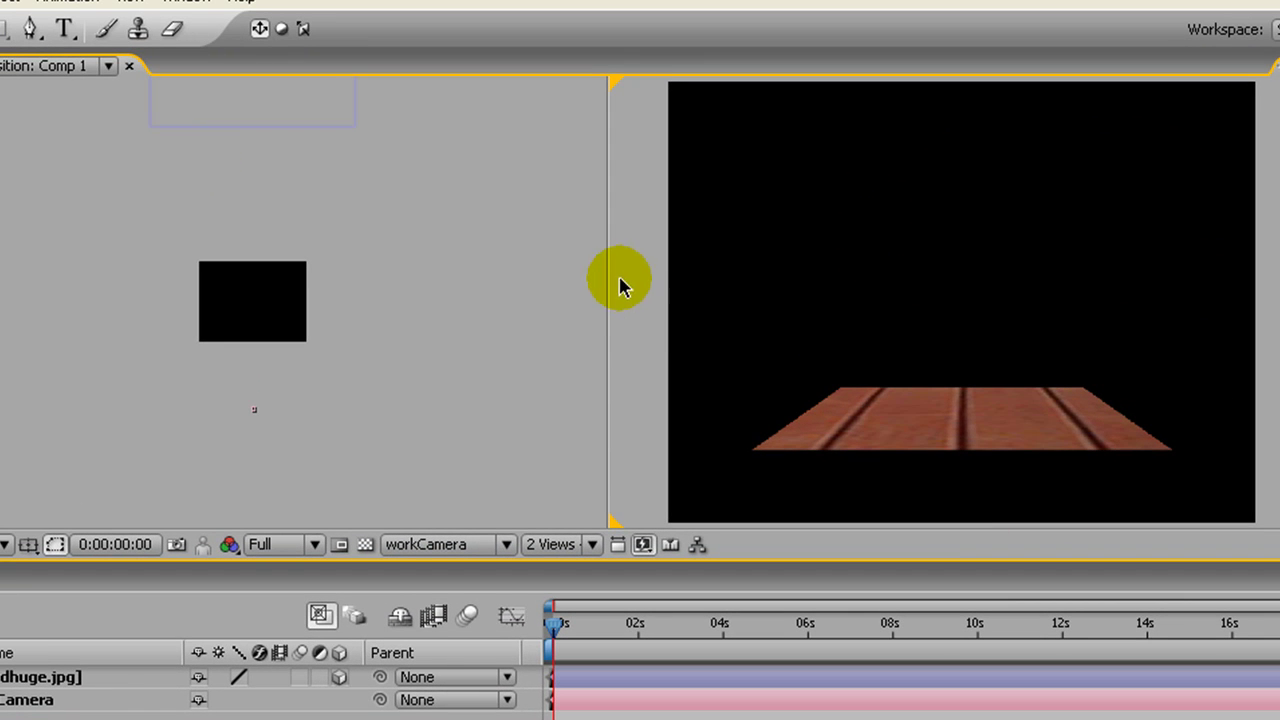
left_click(551, 284)
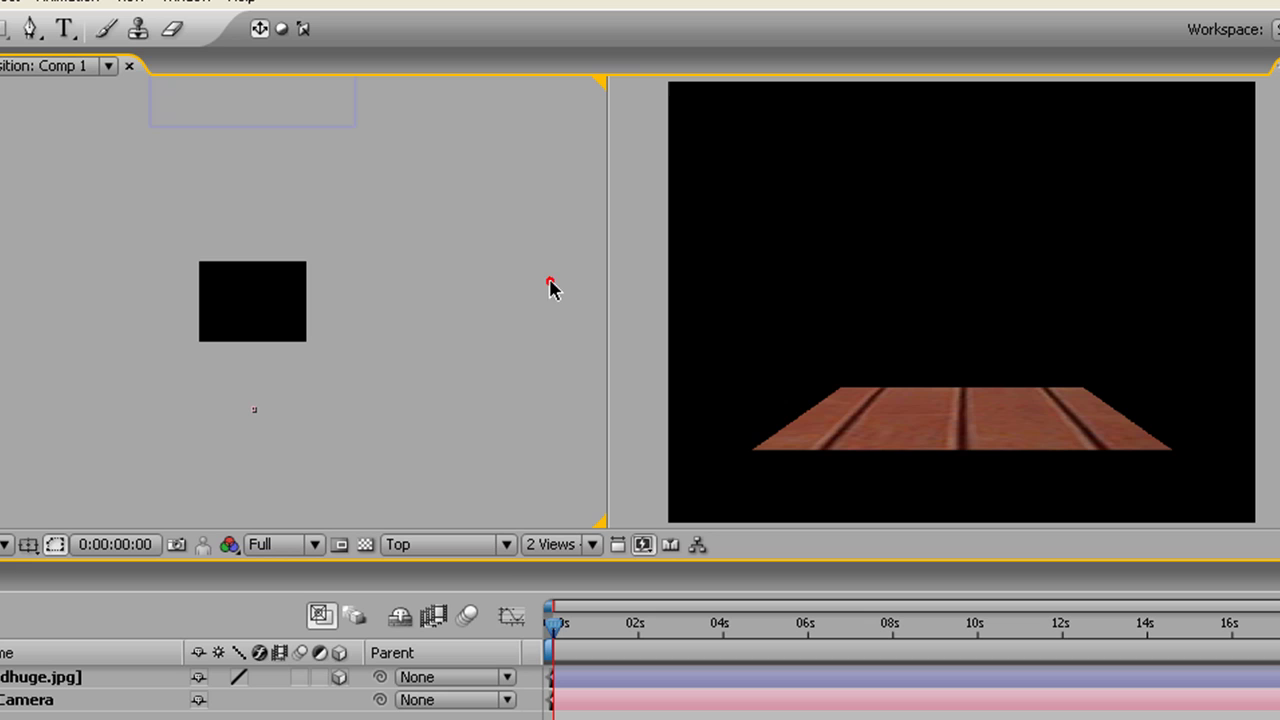
left_click(507, 544)
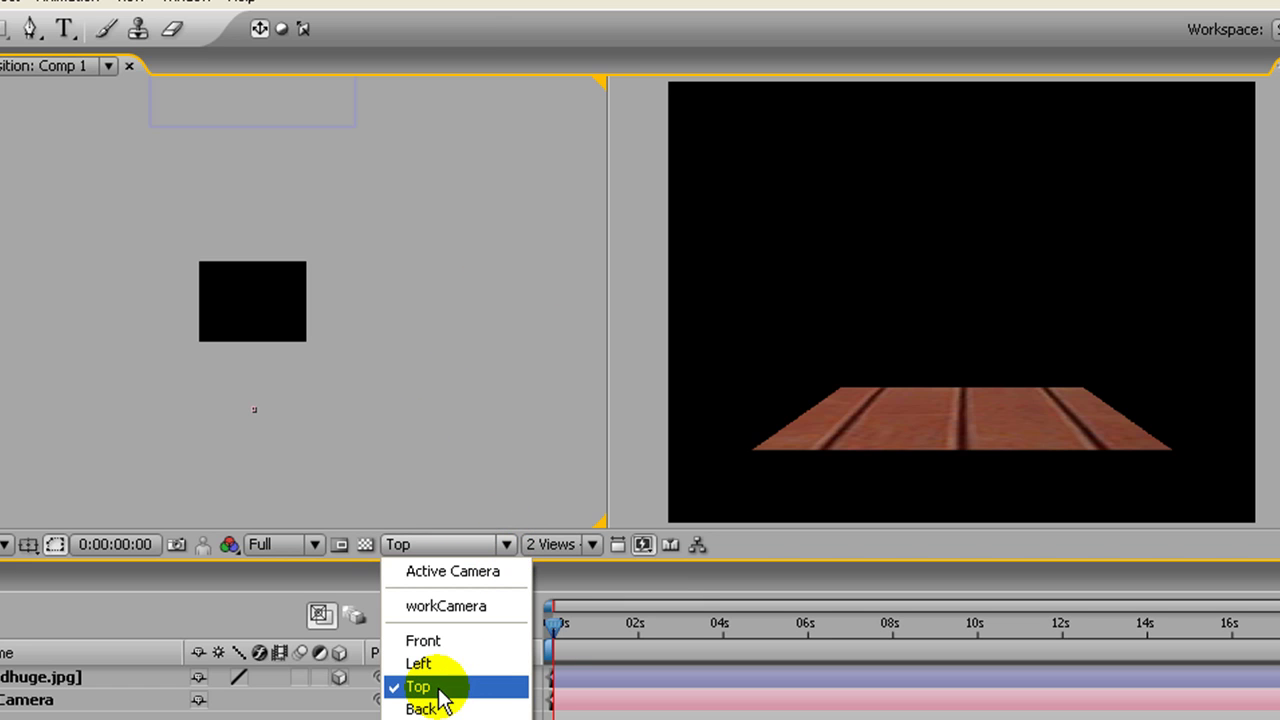
left_click(434, 249)
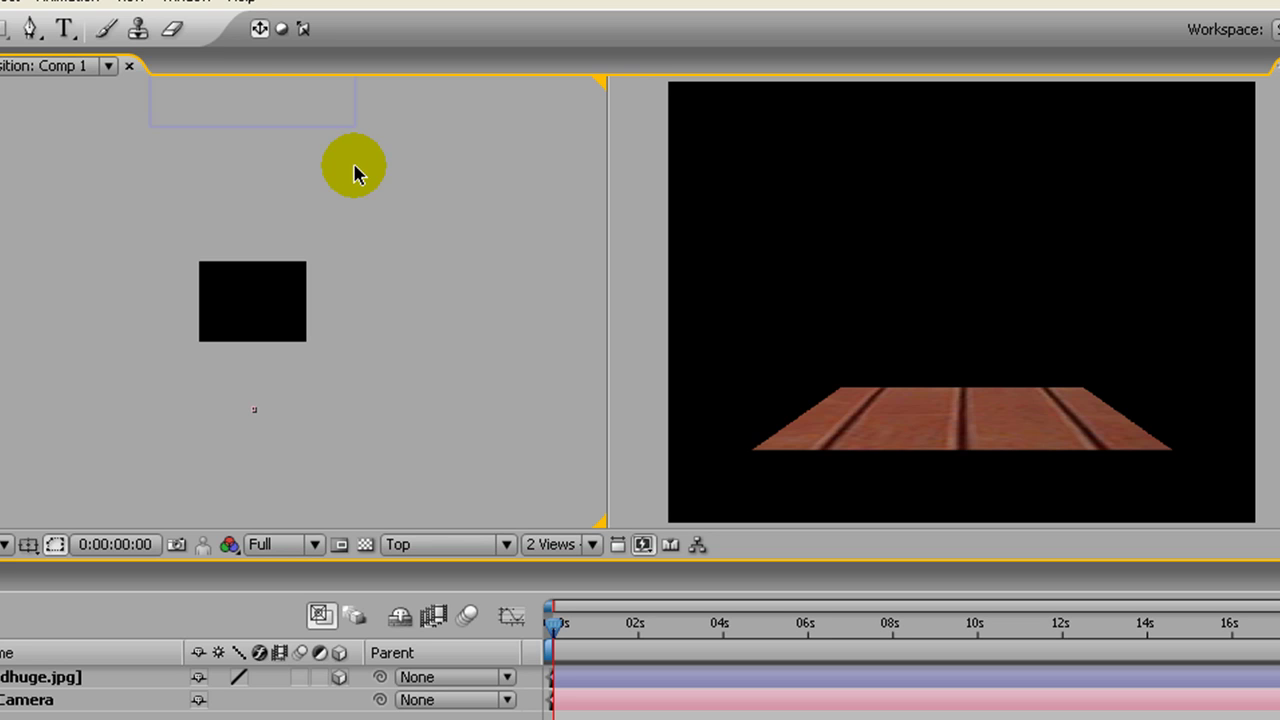
left_click_drag(355, 167, 353, 183)
left_click_drag(340, 137, 360, 448)
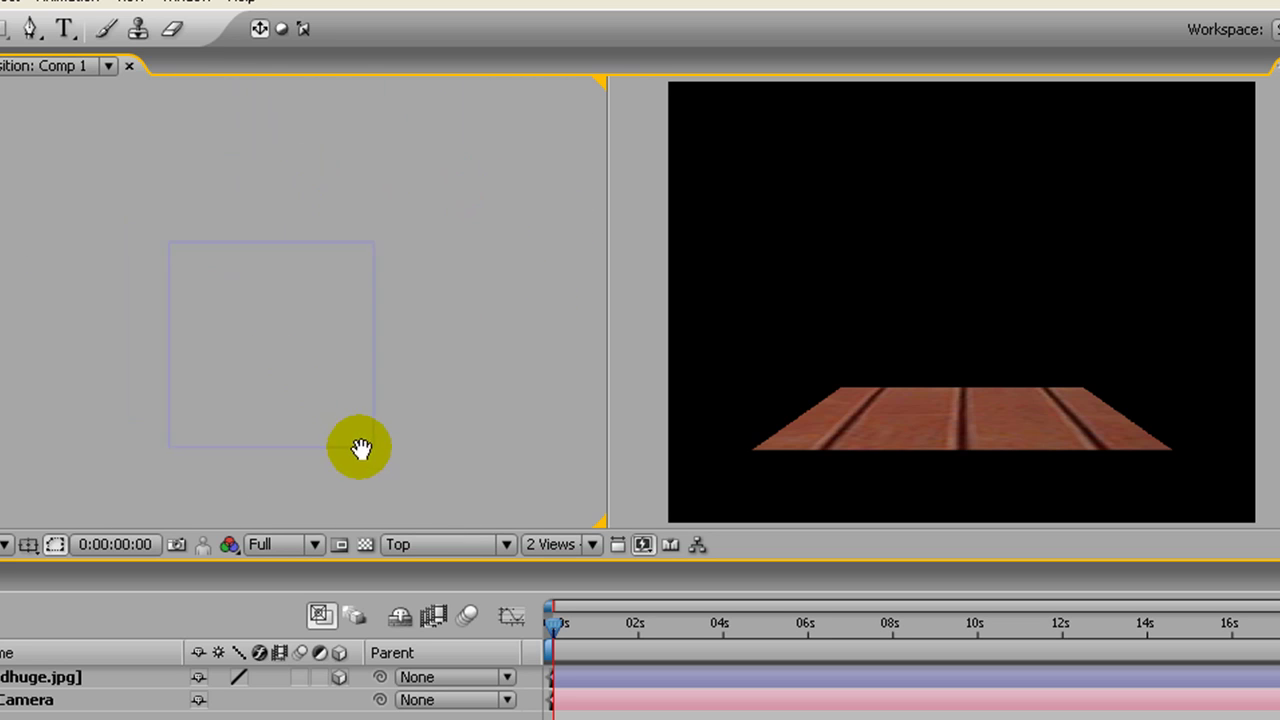
left_click(372, 361)
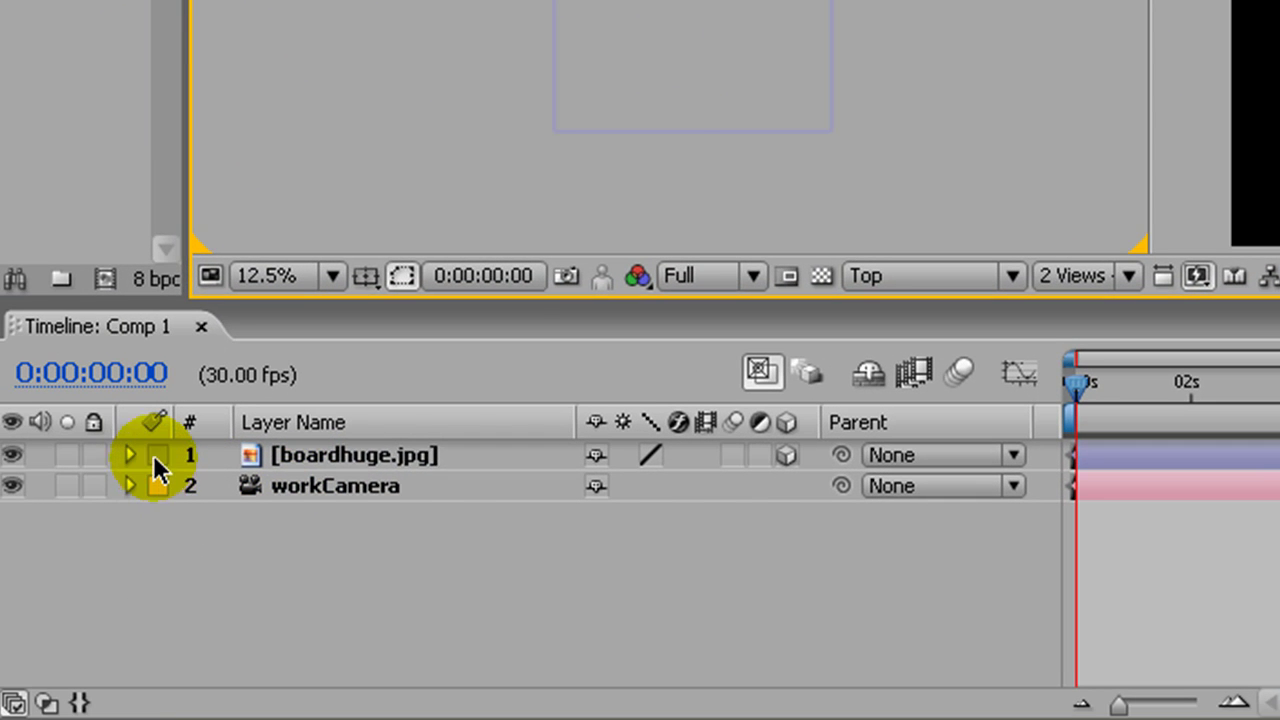
Step: Give the board layer a Gold label and reframe the Top view
left_click(155, 458)
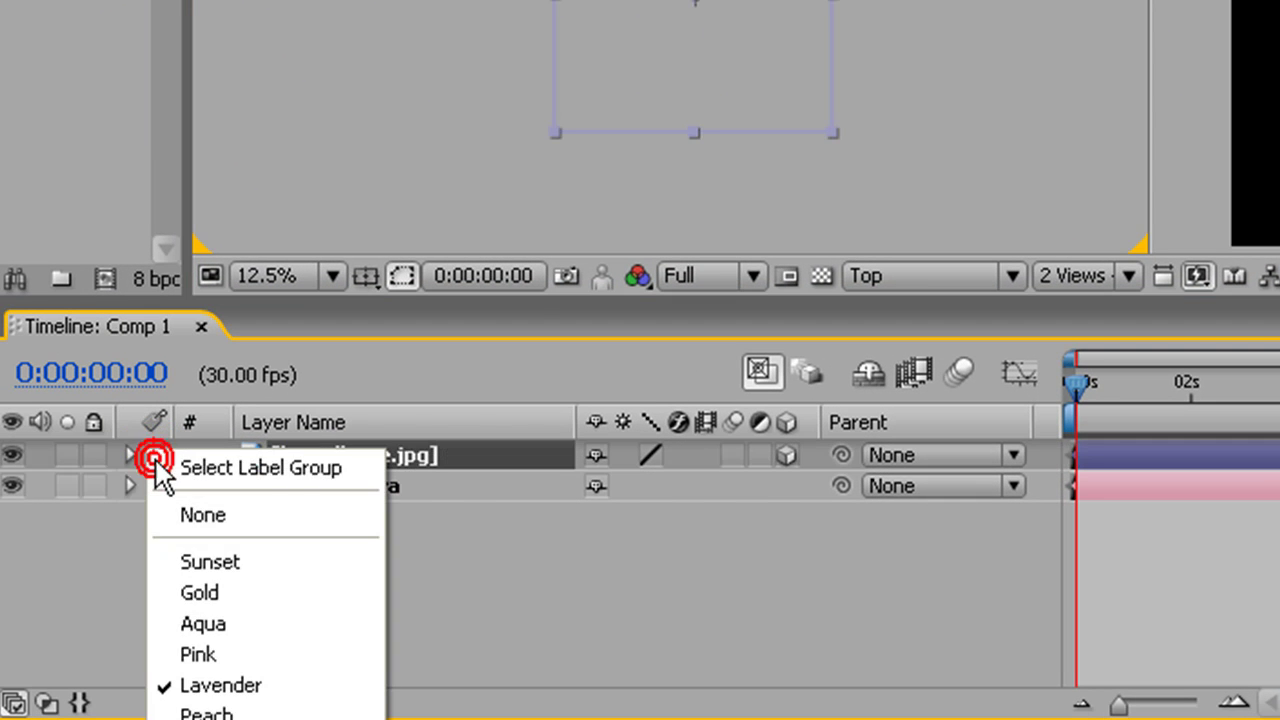
left_click(214, 593)
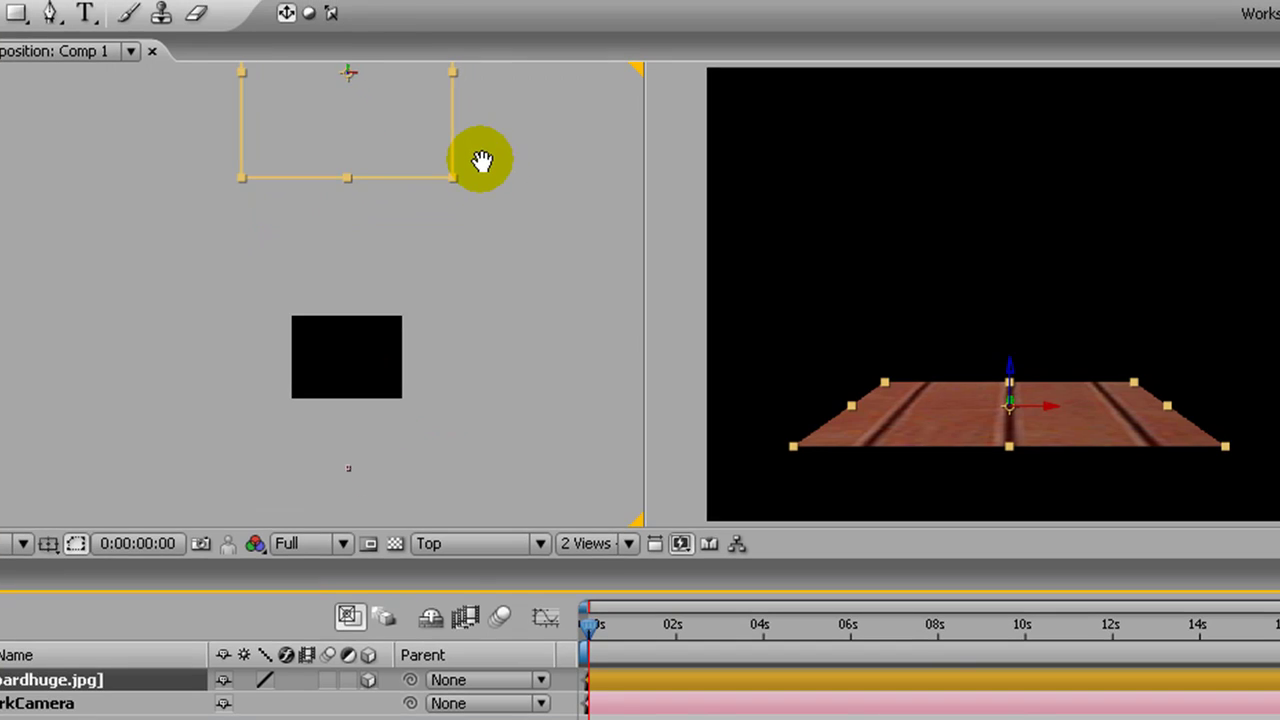
left_click_drag(481, 161, 480, 152)
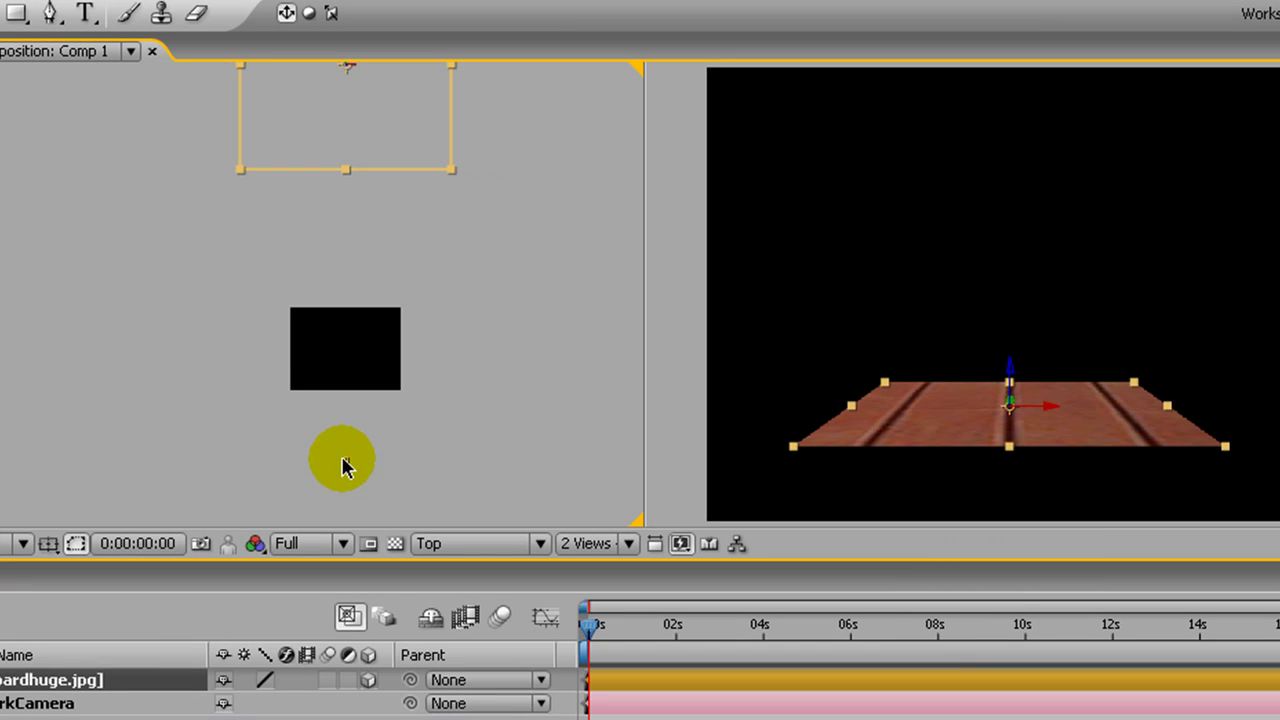
left_click(345, 468)
left_click_drag(466, 277, 522, 290)
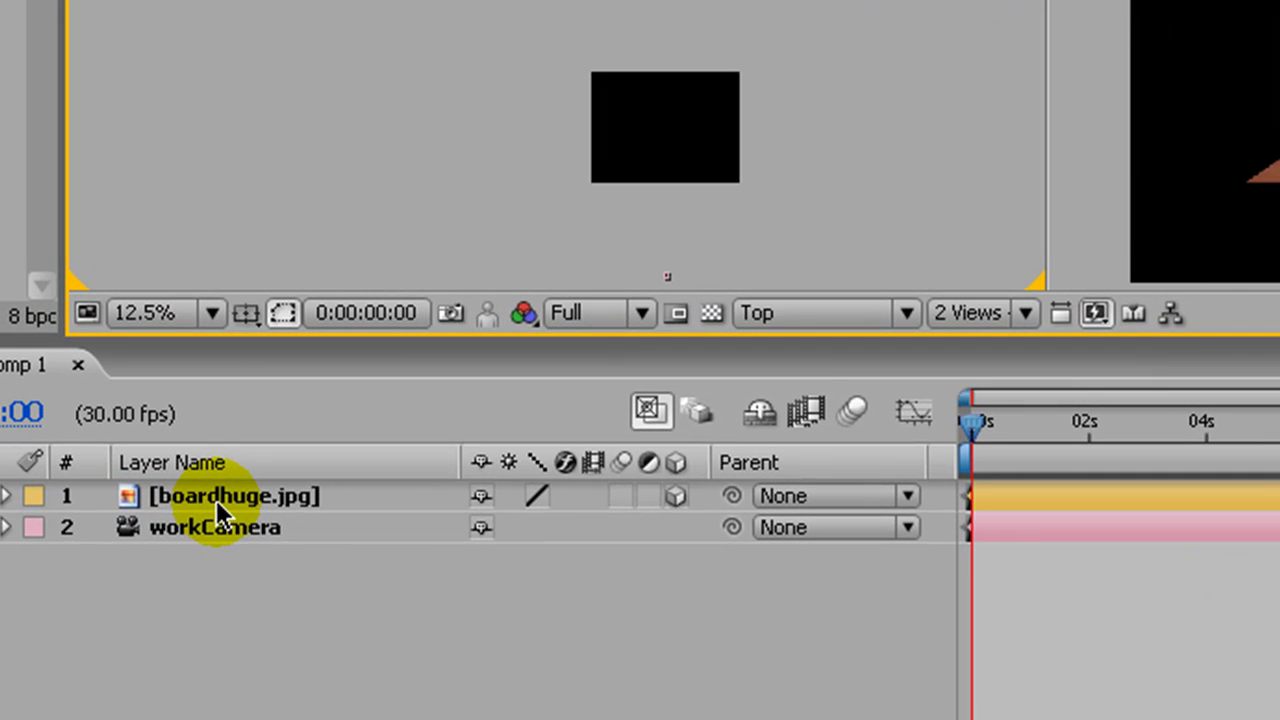
Step: Rename the boardhuge.jpg layer to mainFloor
left_click(216, 499)
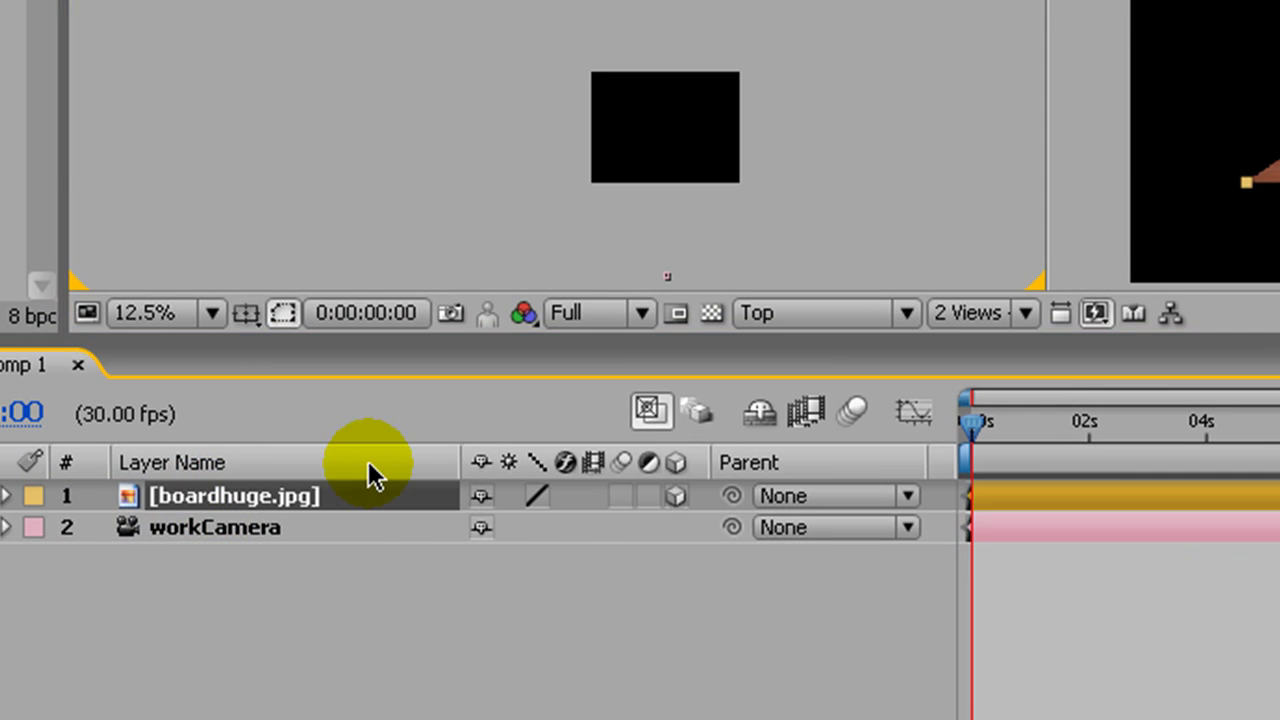
key("Return")
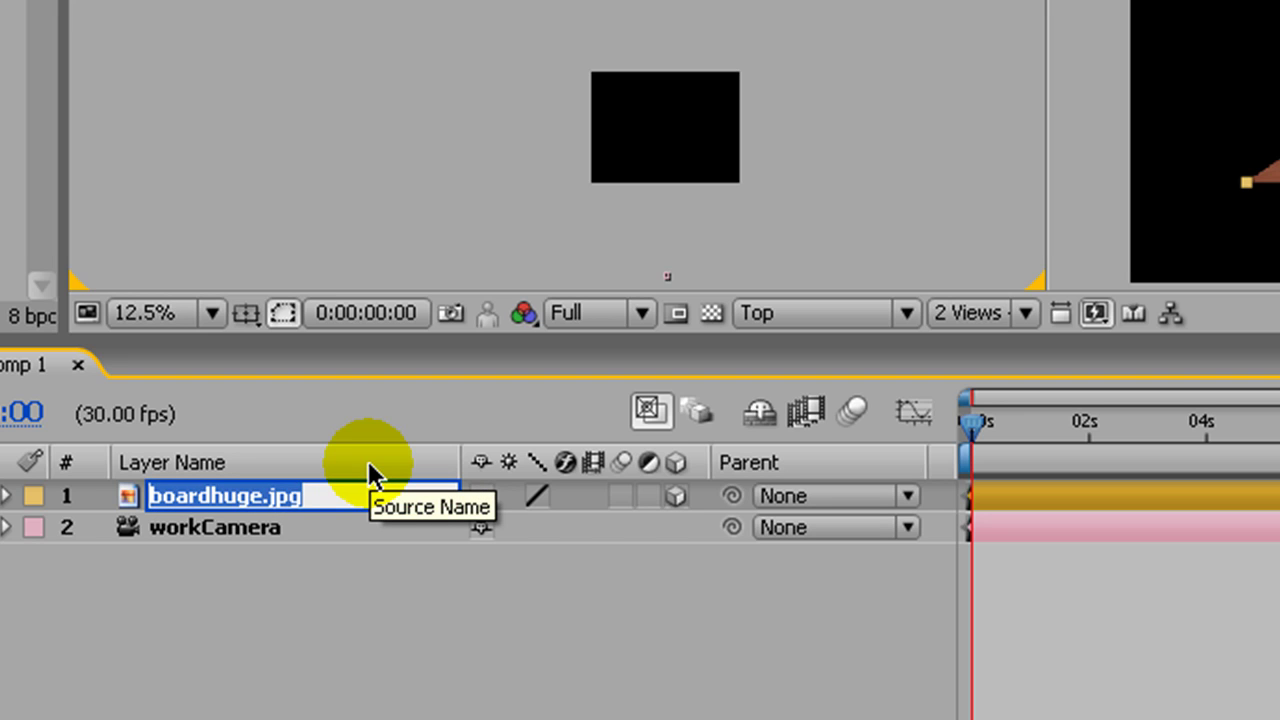
type("mainFloor")
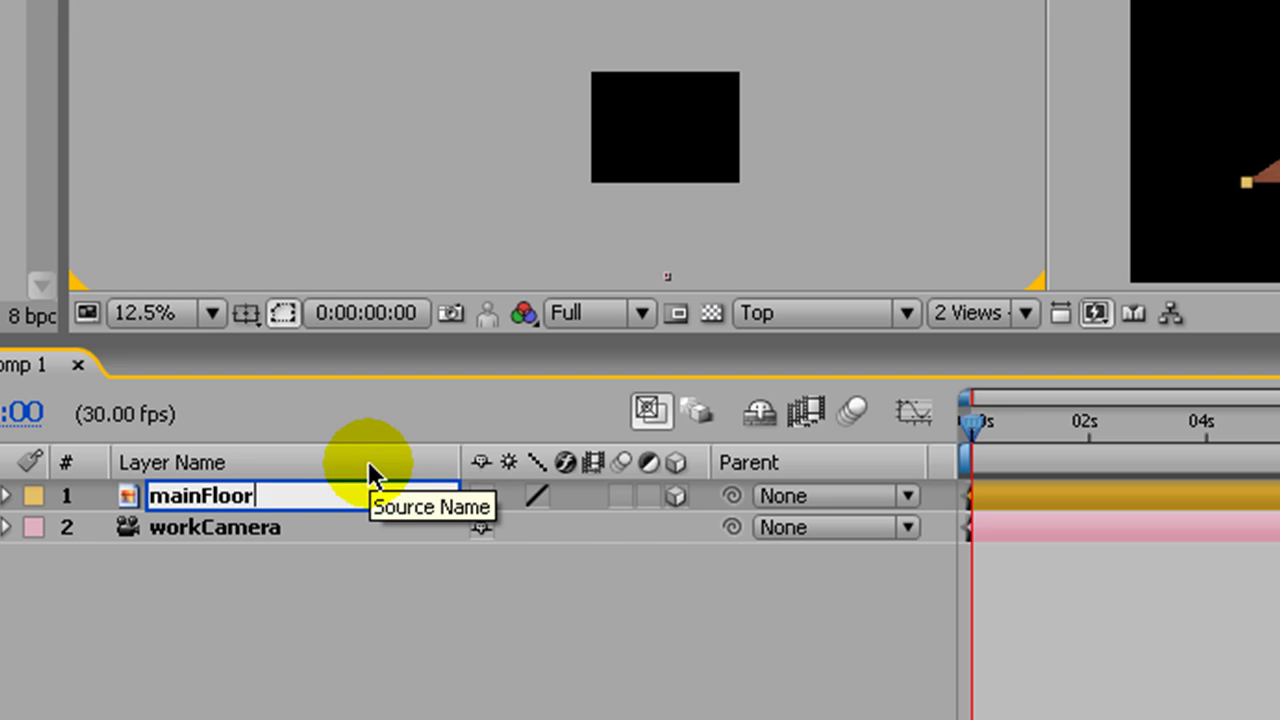
key("Return")
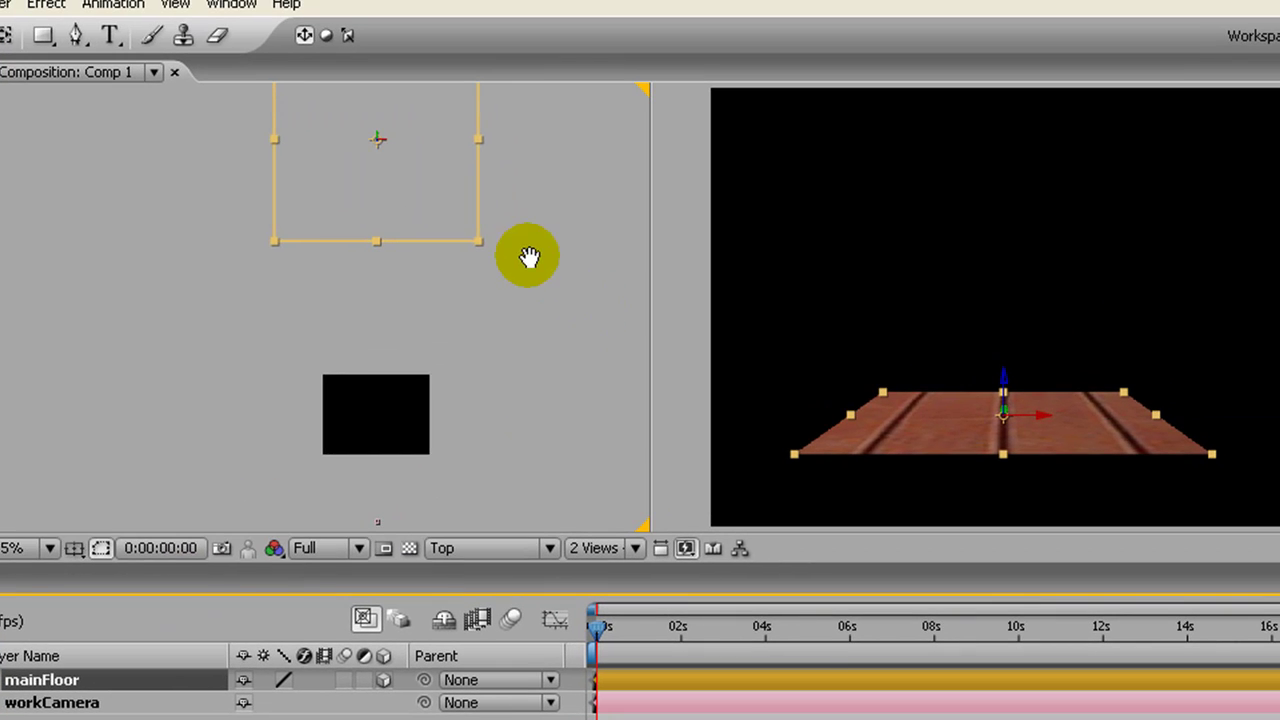
left_click_drag(527, 258, 510, 372)
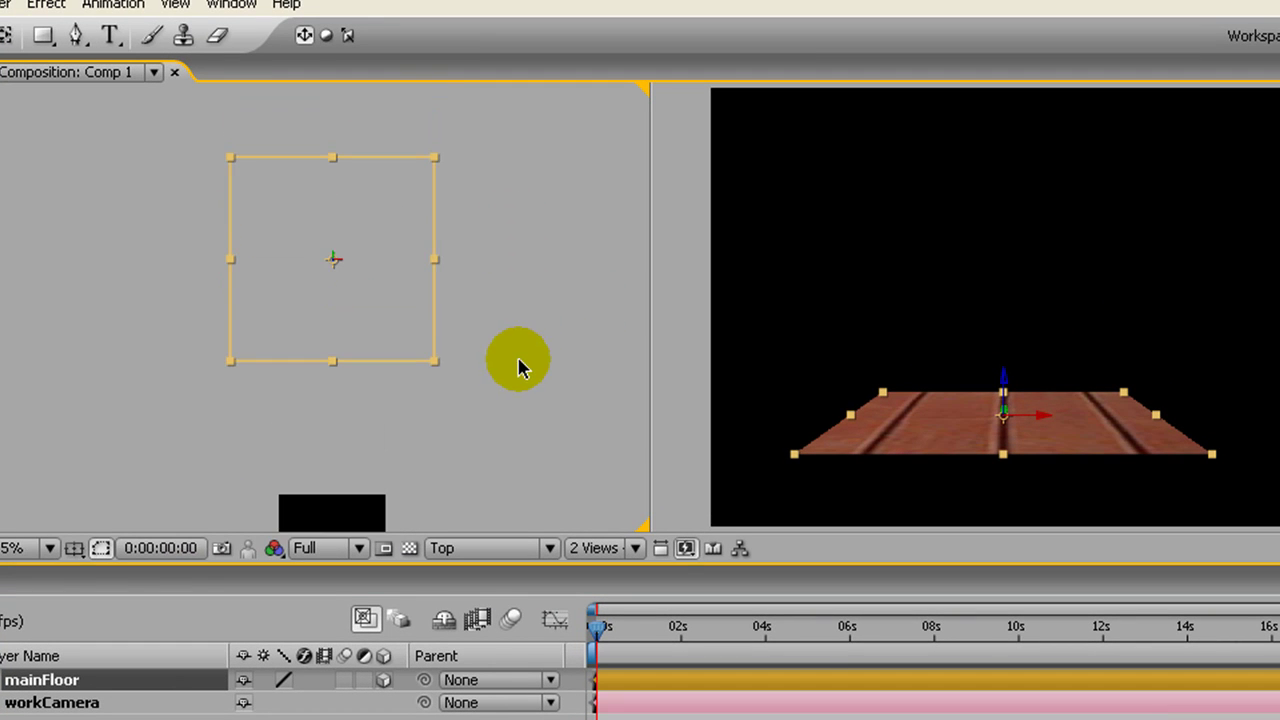
Step: Stretch the mainFloor plane taller and wider by dragging its edge and corner handles in the Top view
left_click_drag(434, 363, 503, 611)
left_click_drag(430, 341, 421, 428)
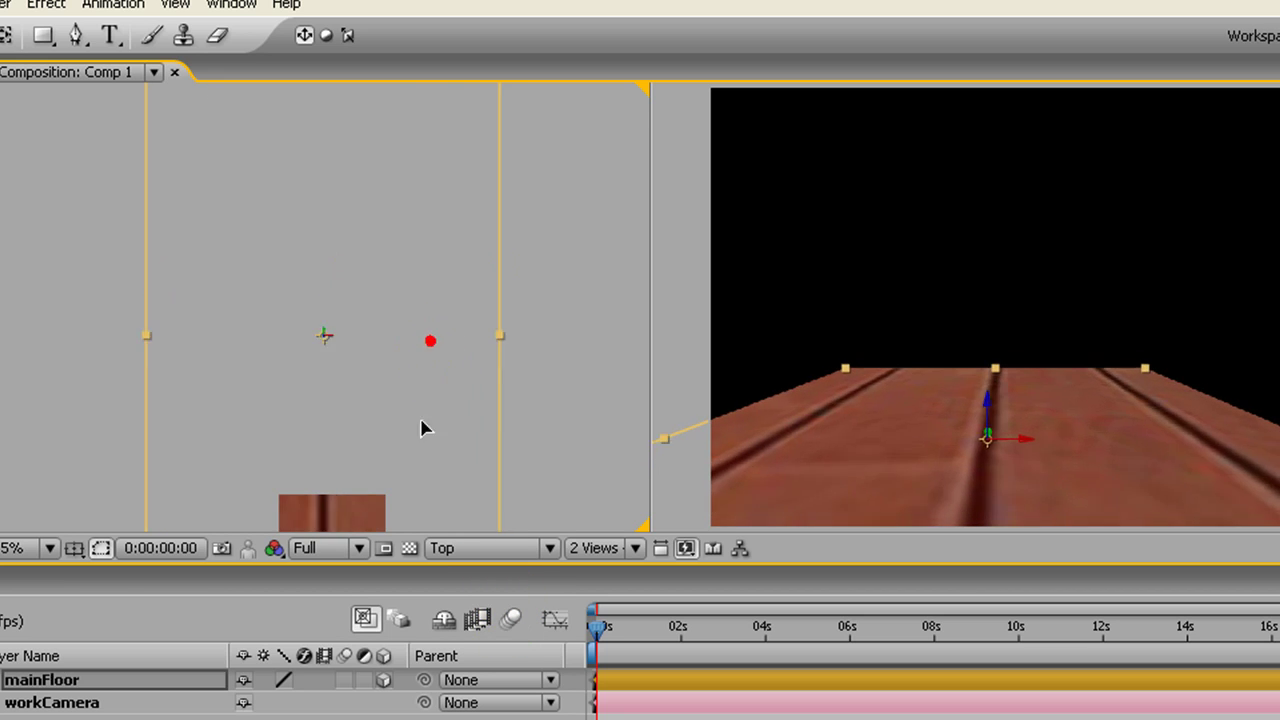
left_click_drag(514, 437, 574, 189)
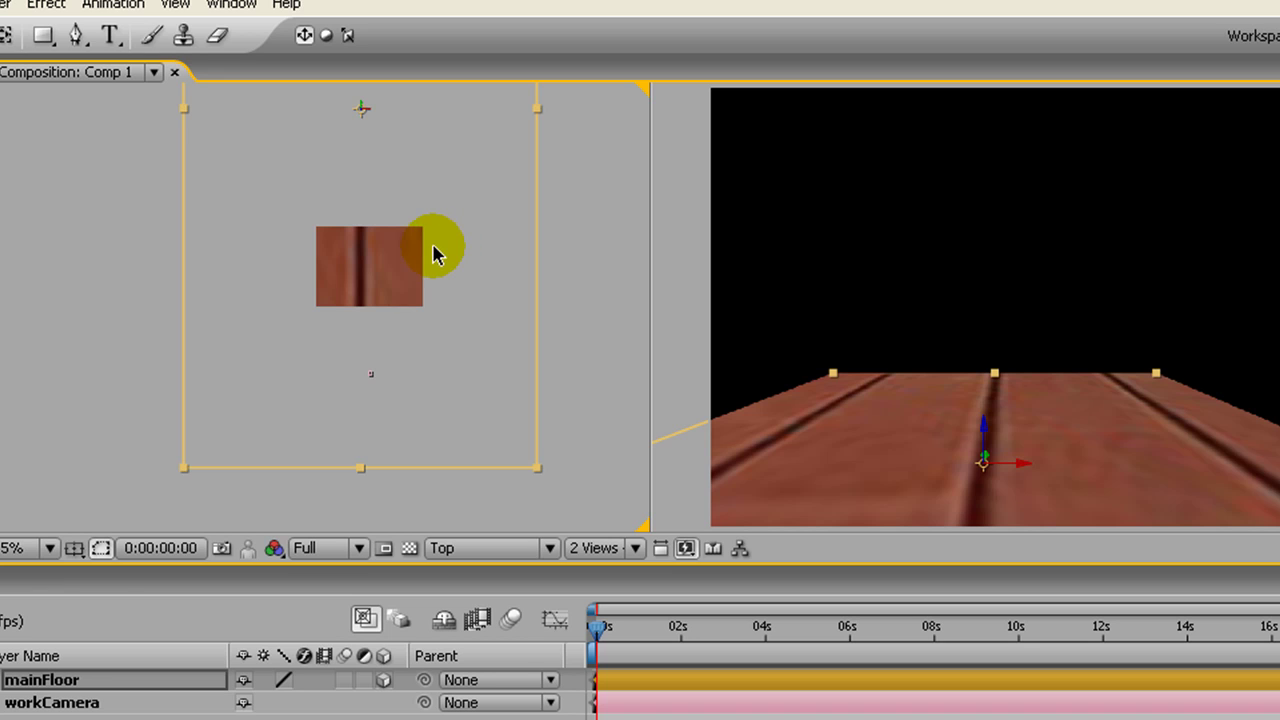
left_click(451, 309)
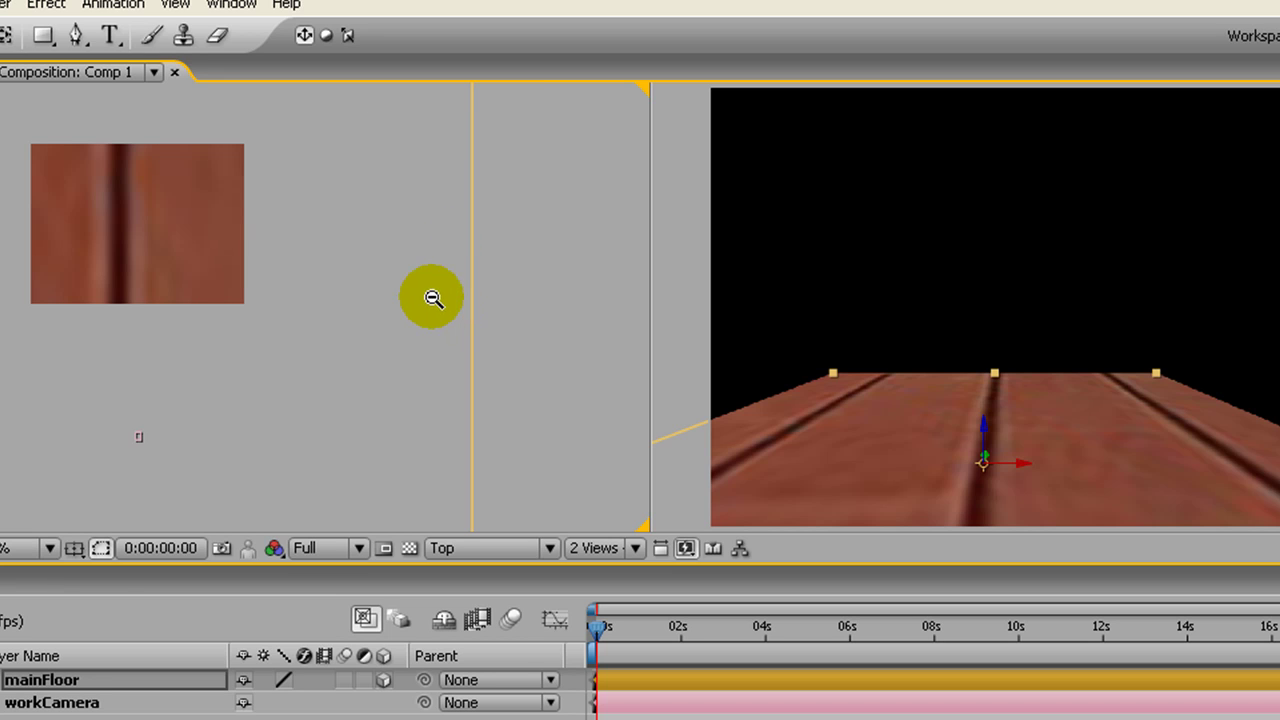
left_click(373, 280)
left_click(166, 214)
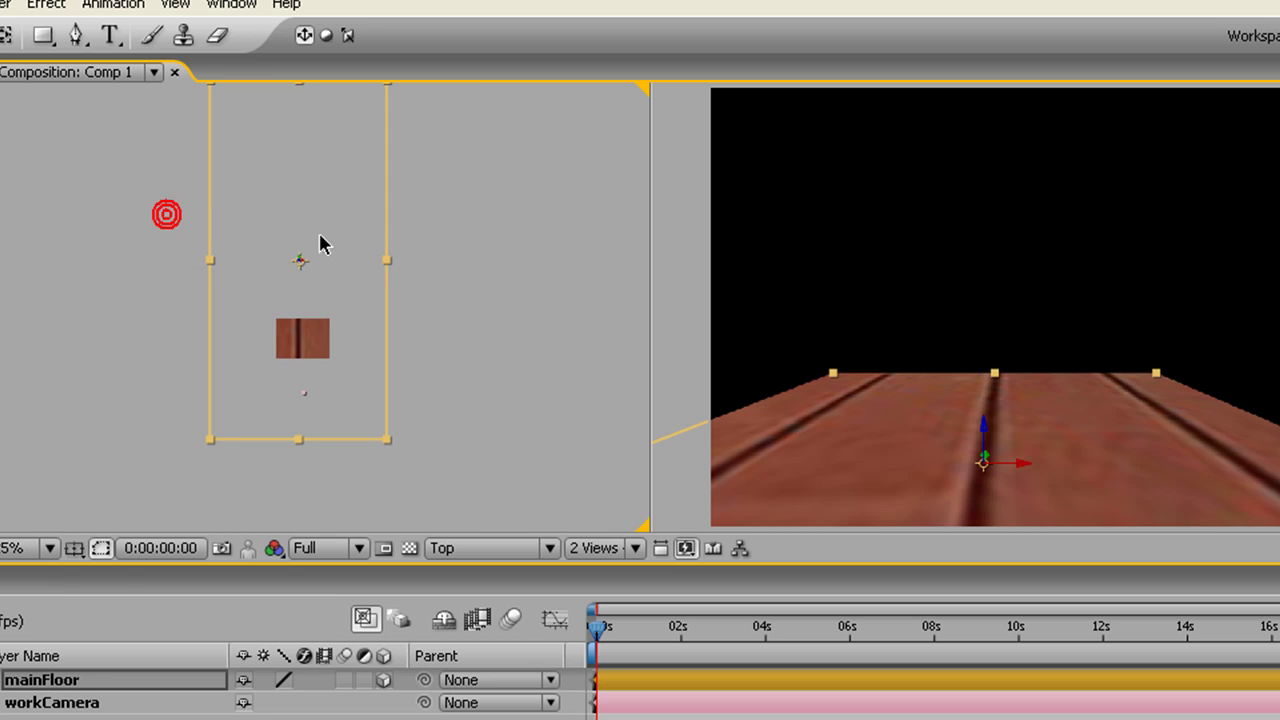
left_click_drag(391, 249, 456, 324)
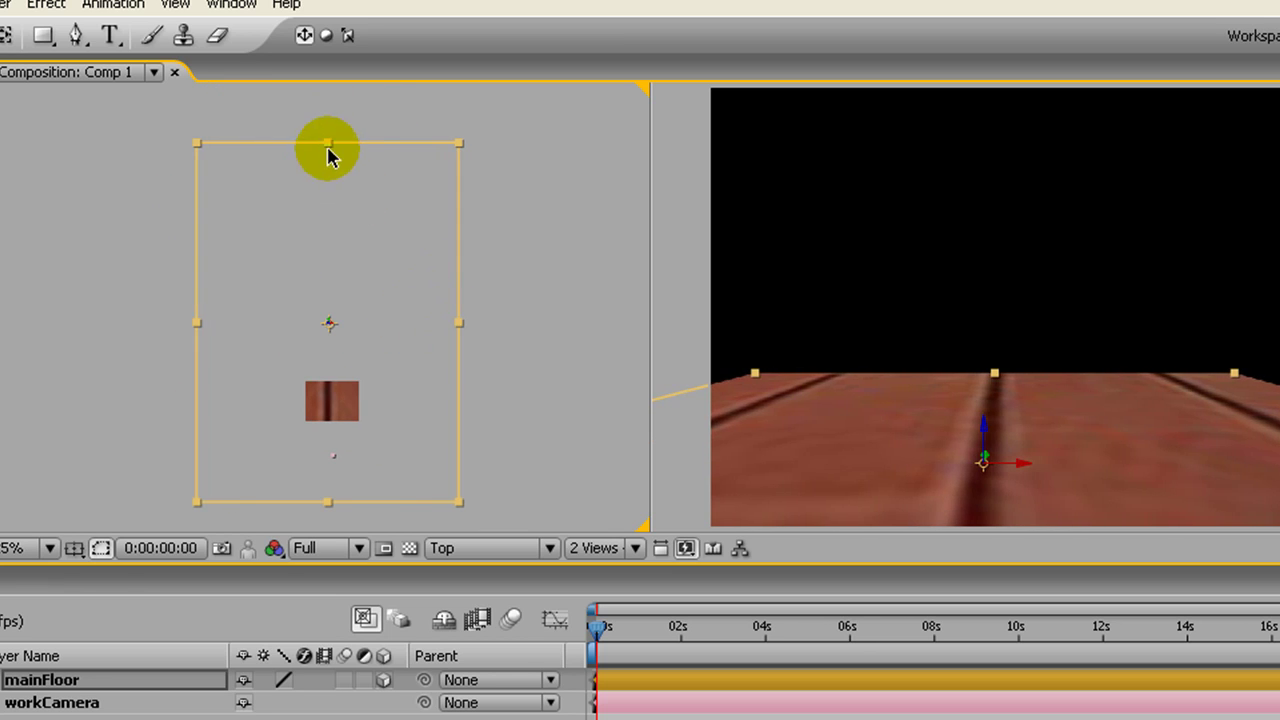
left_click_drag(328, 152, 331, 112)
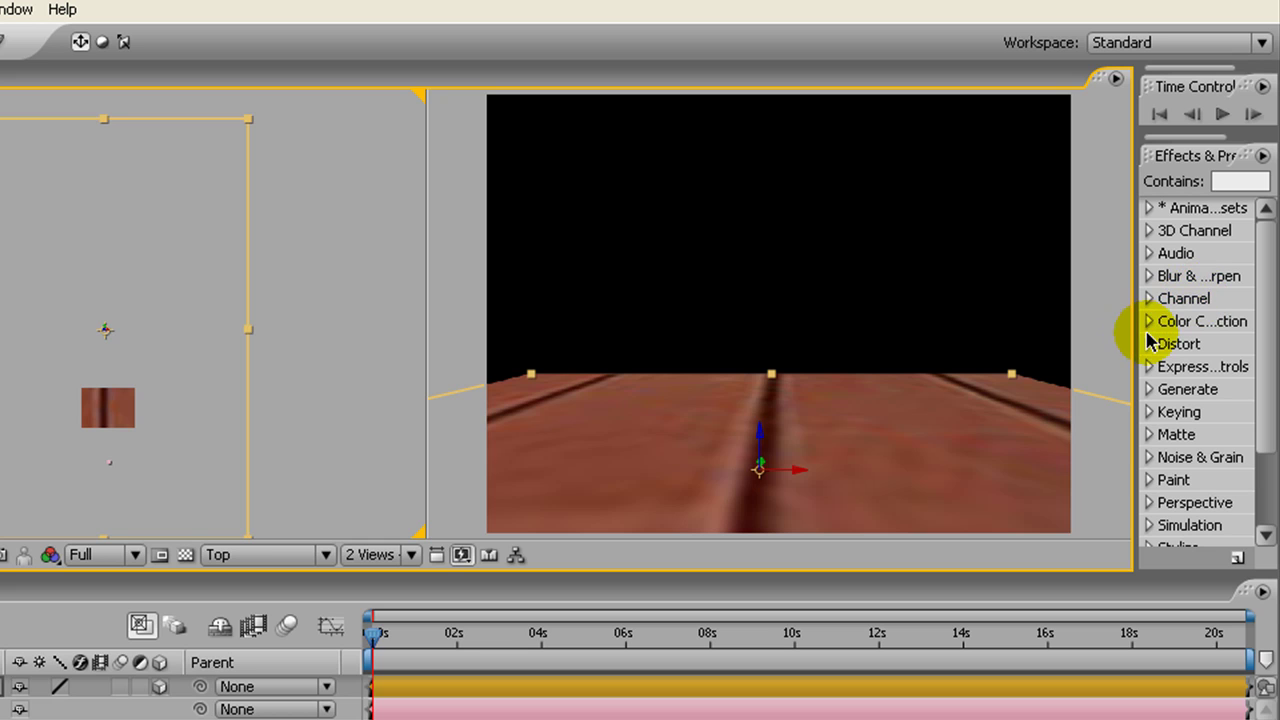
Step: Apply the Stylize > Motion Tile effect to the mainFloor layer
left_click_drag(1137, 333, 1040, 337)
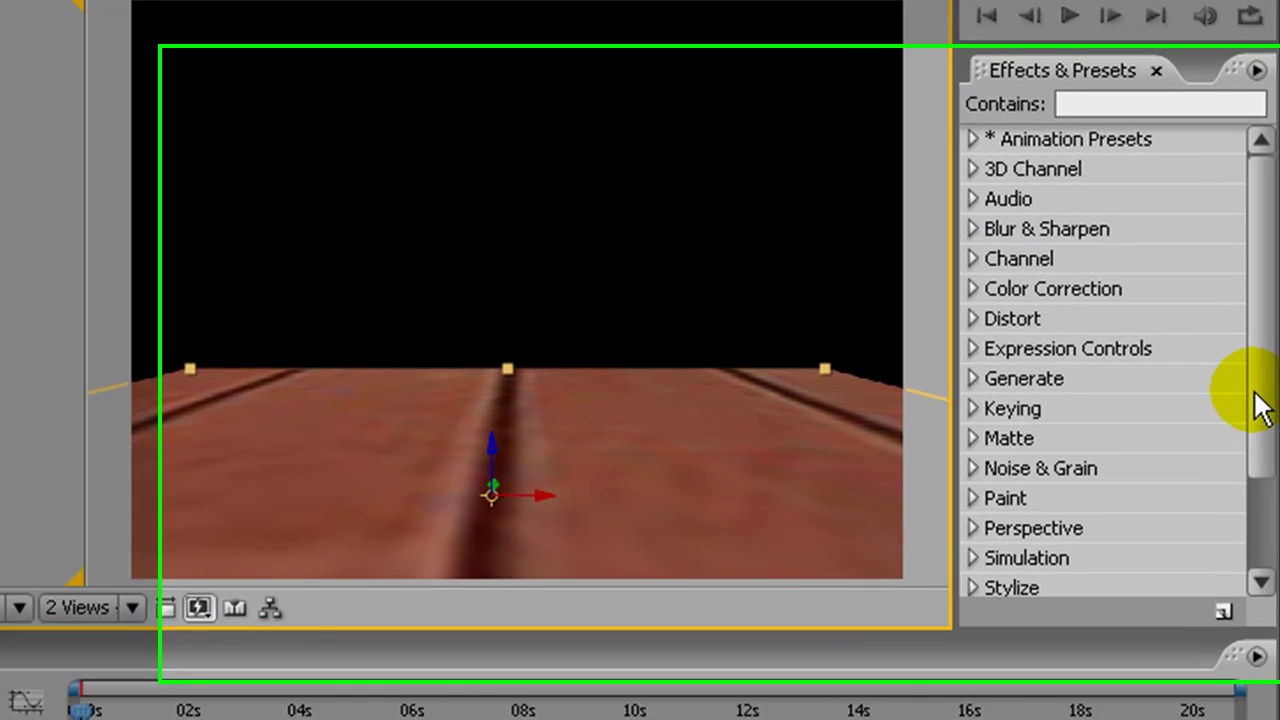
left_click_drag(1257, 392, 1253, 478)
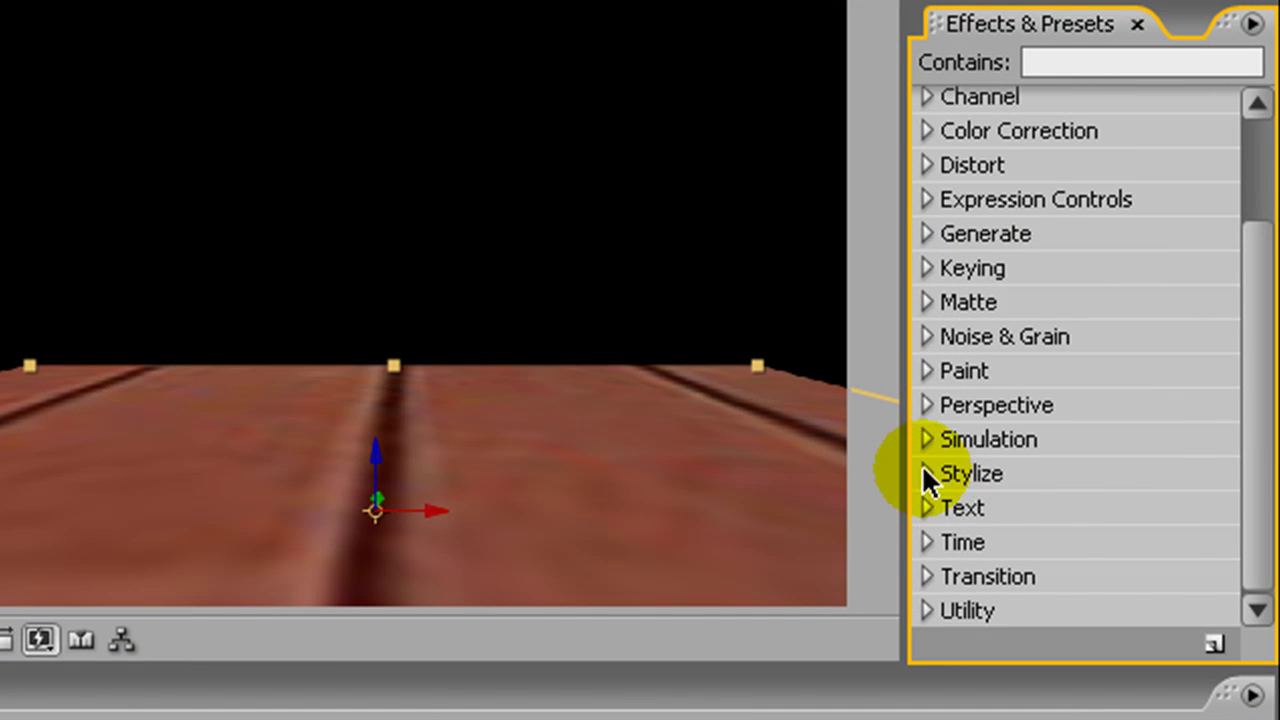
left_click(925, 476)
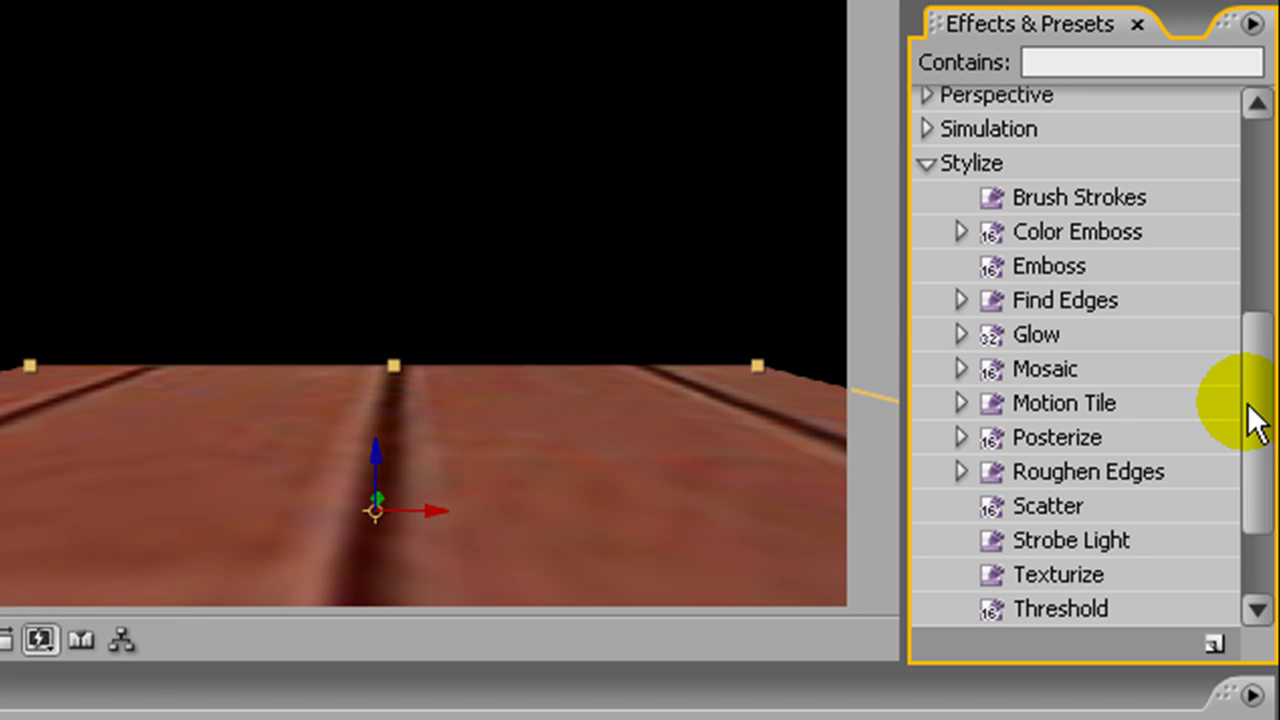
left_click(1100, 408)
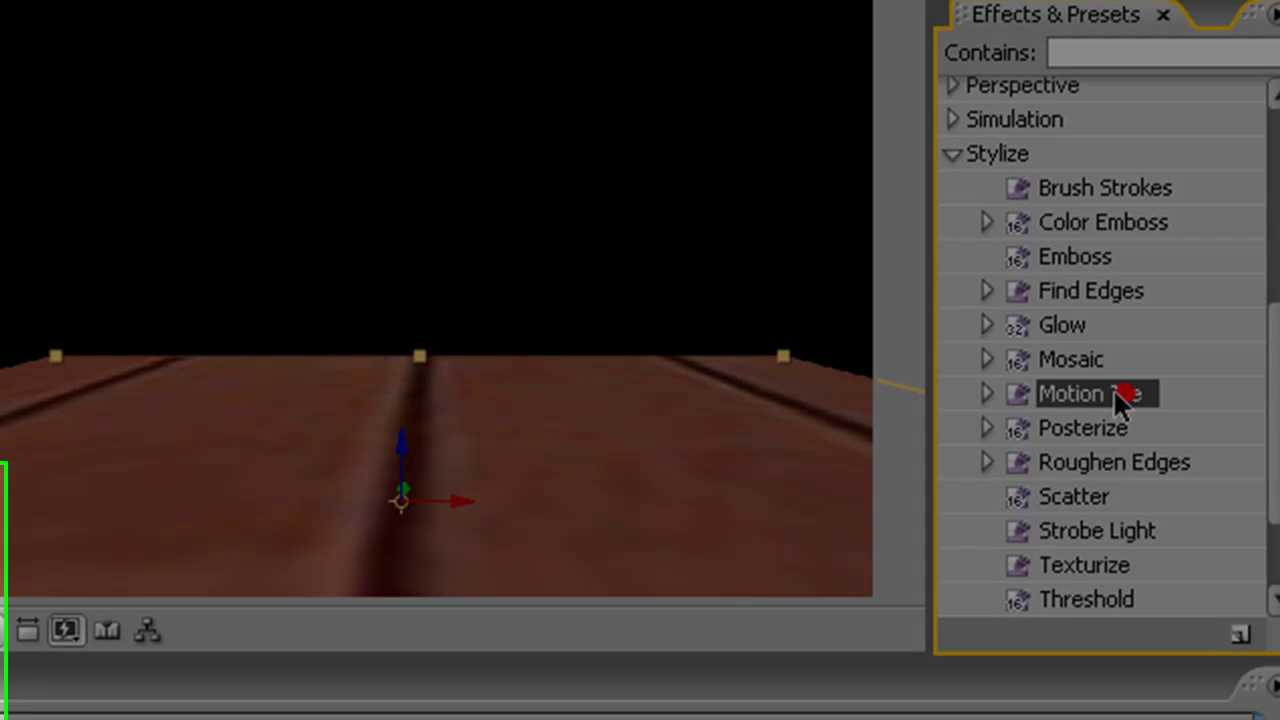
left_click_drag(1100, 408, 69, 519)
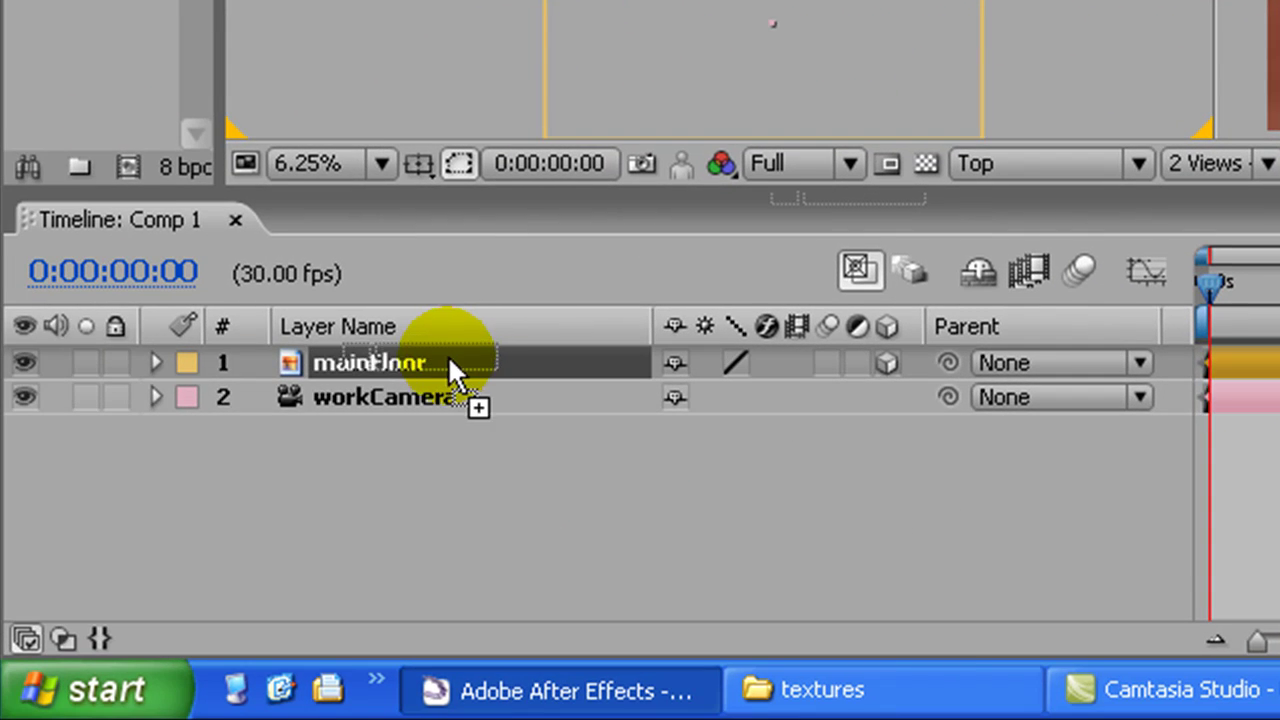
left_click_drag(448, 358, 448, 362)
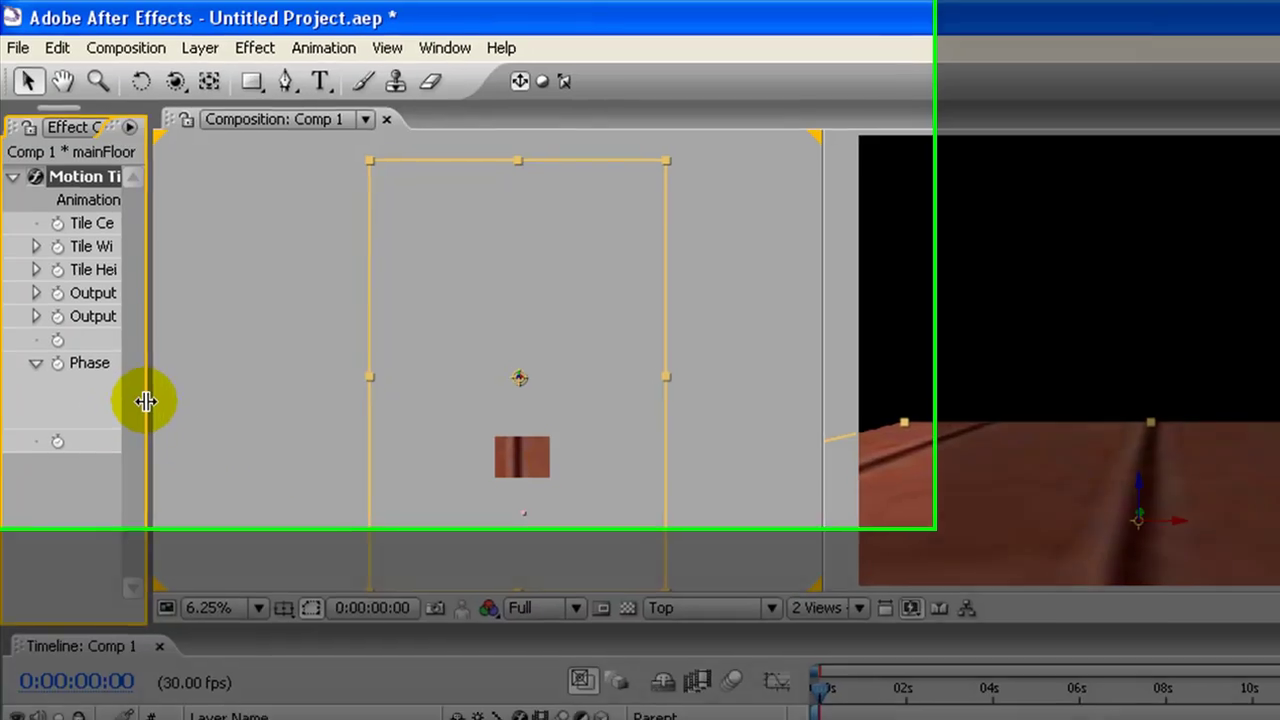
Step: Set Motion Tile's Tile Width to 7 and Tile Height to 31
left_click_drag(146, 401, 413, 416)
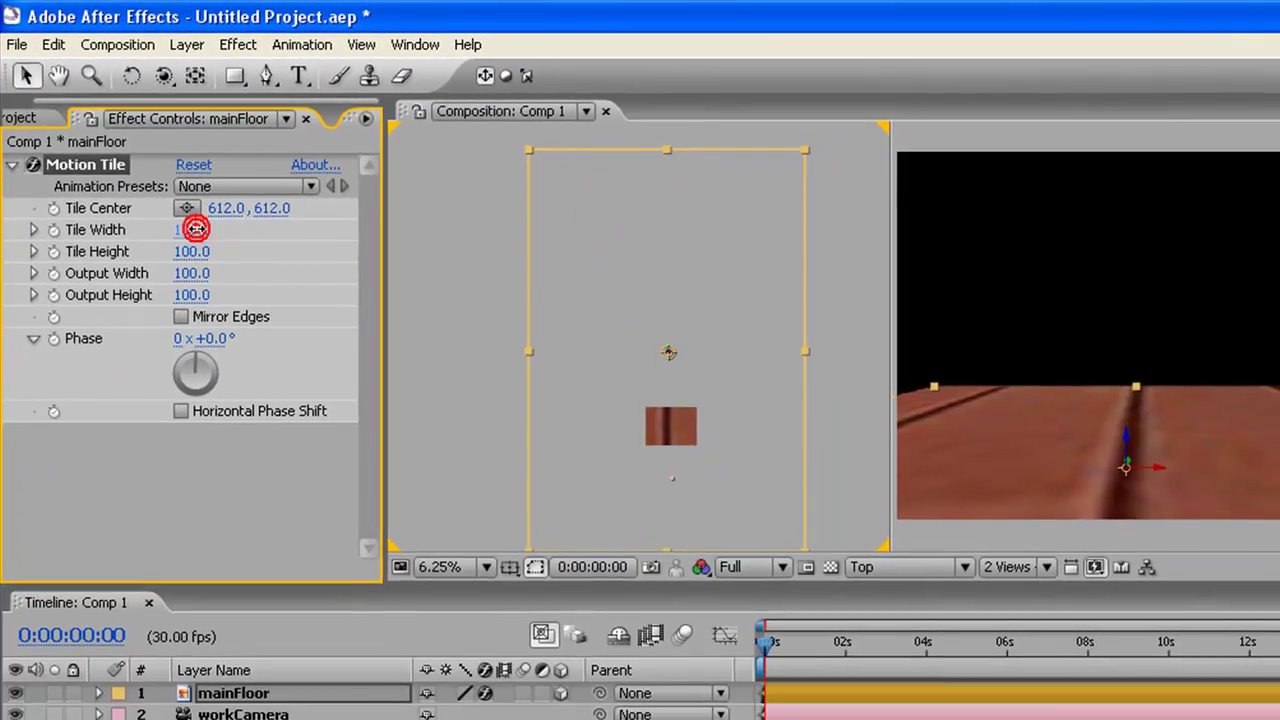
left_click_drag(232, 285, 169, 277)
left_click_drag(138, 229, 72, 229)
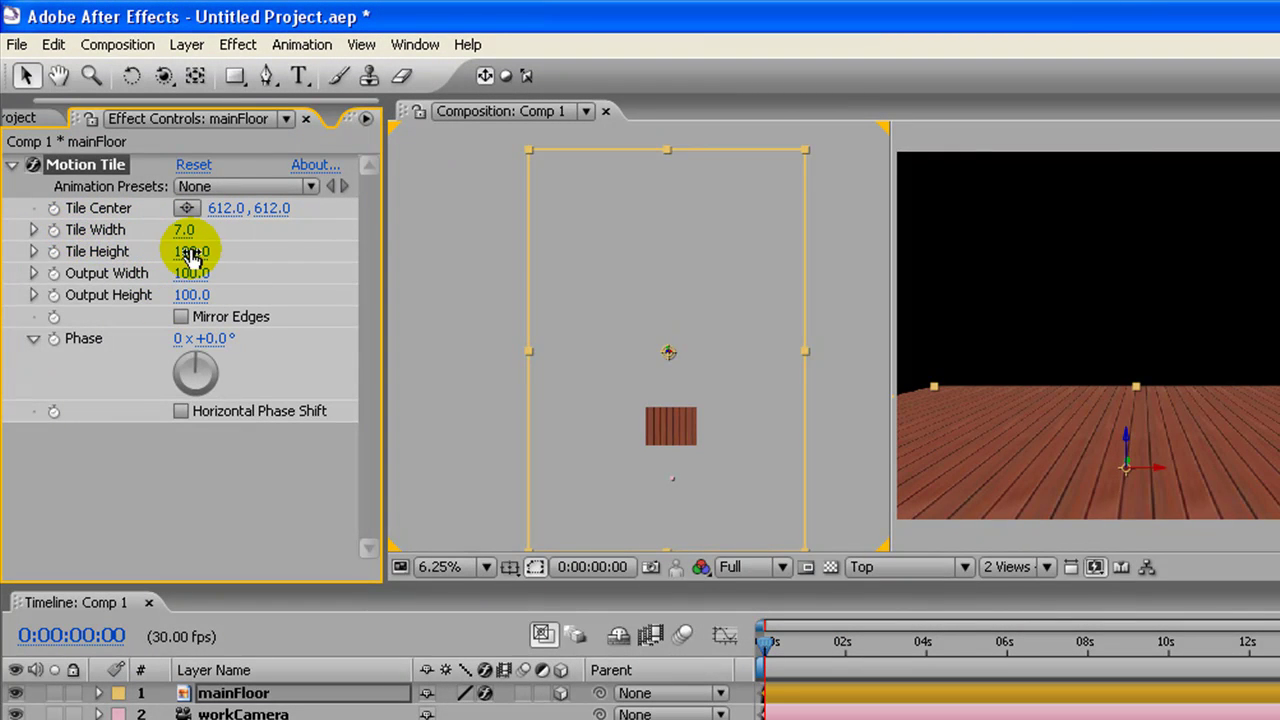
left_click_drag(185, 251, 158, 252)
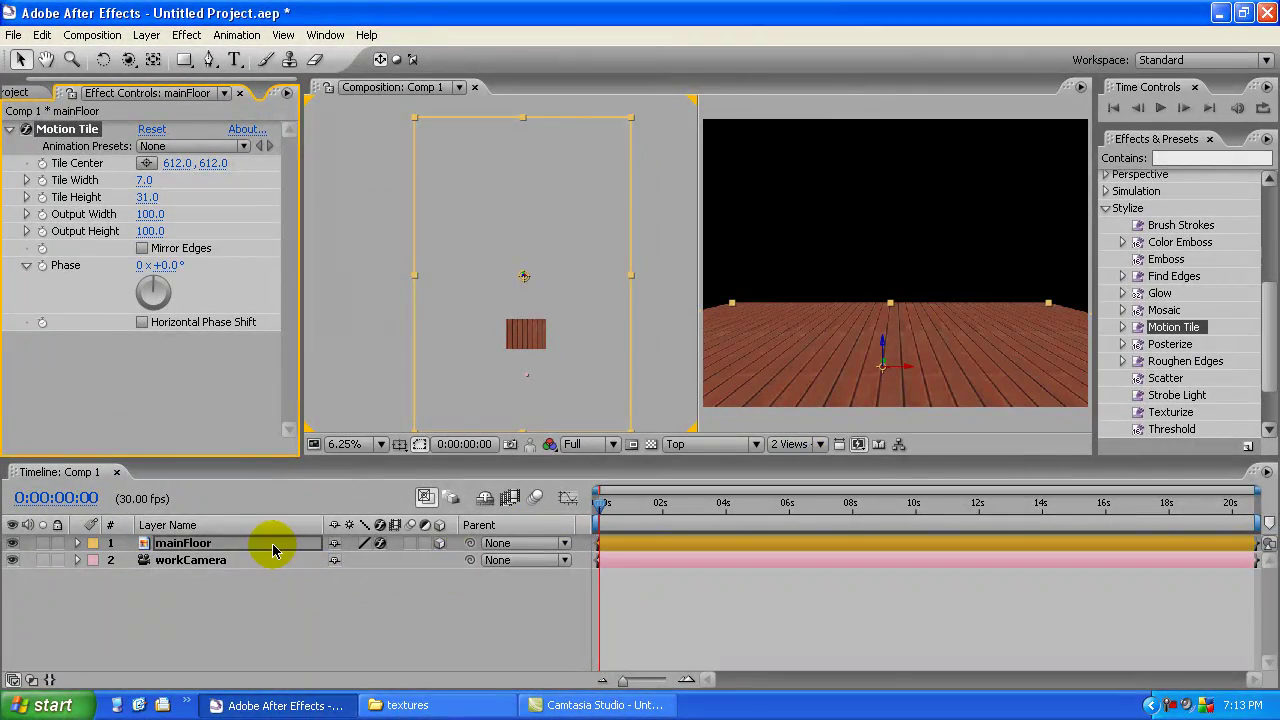
left_click(273, 548)
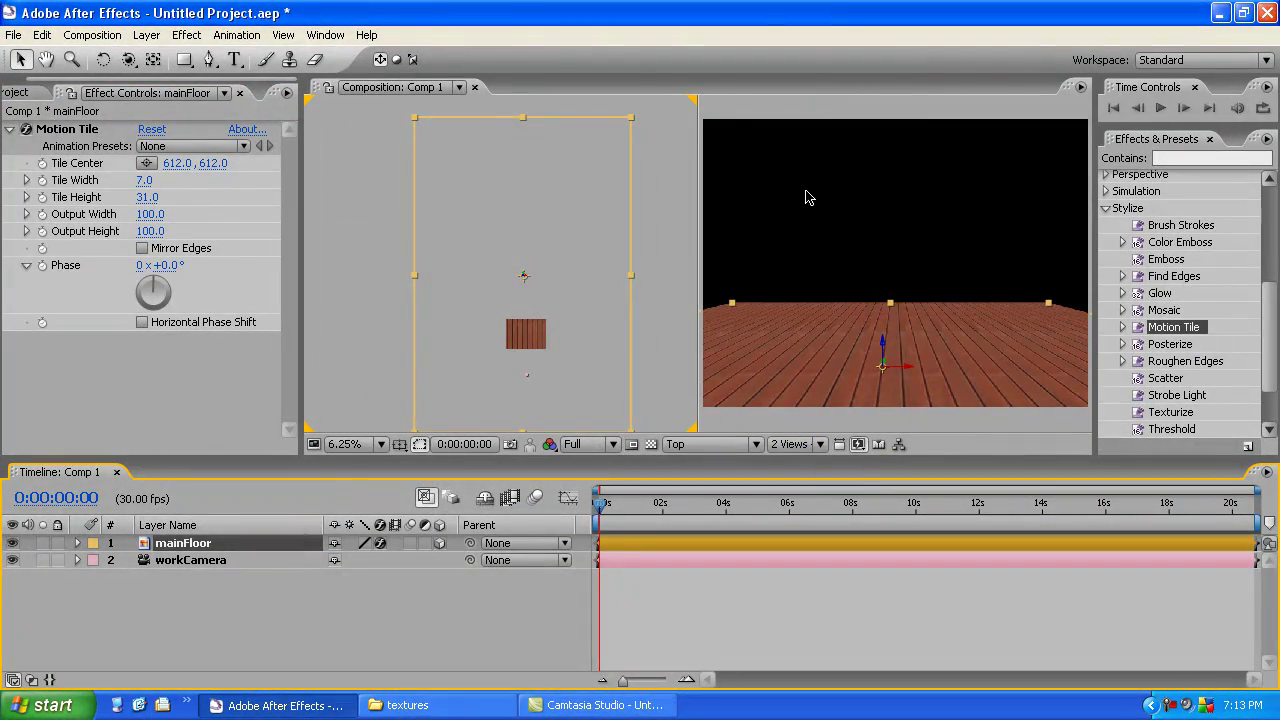
Step: Orbit and track the workCamera sideways across the mainFloor planks
left_click(979, 326)
left_click(927, 311)
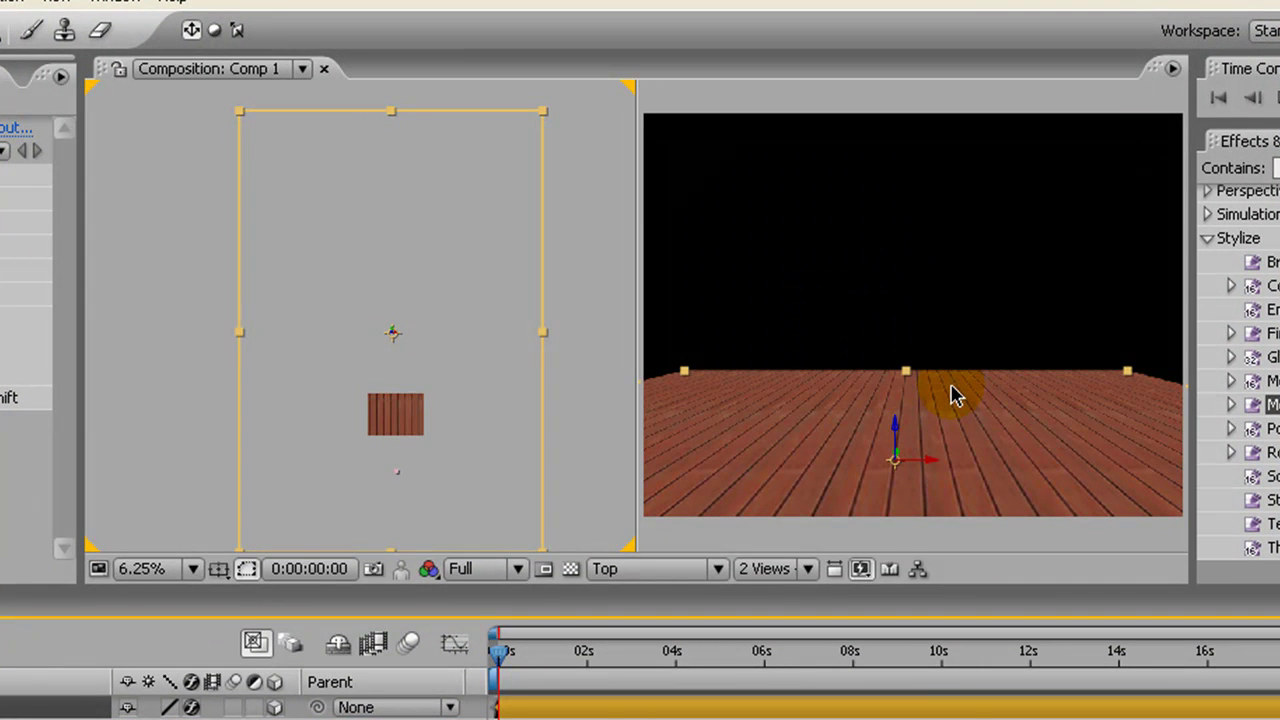
left_click(476, 292)
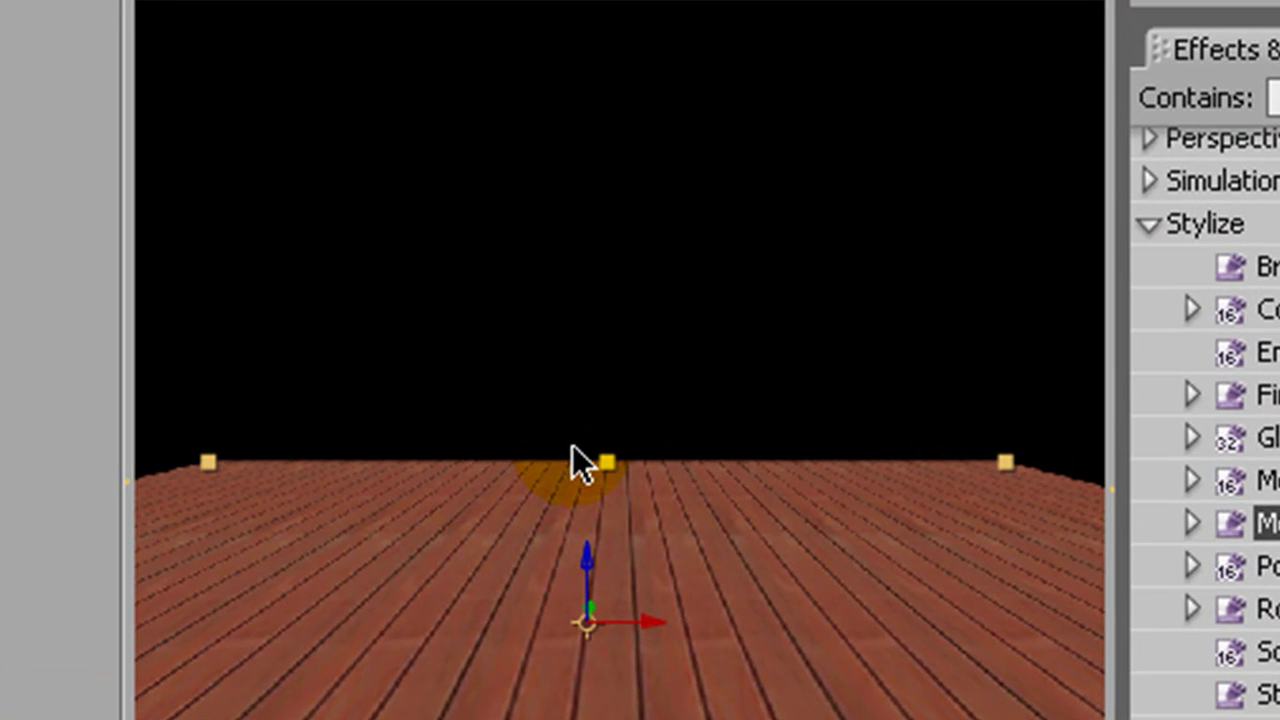
key("c")
left_click_drag(582, 401, 771, 403)
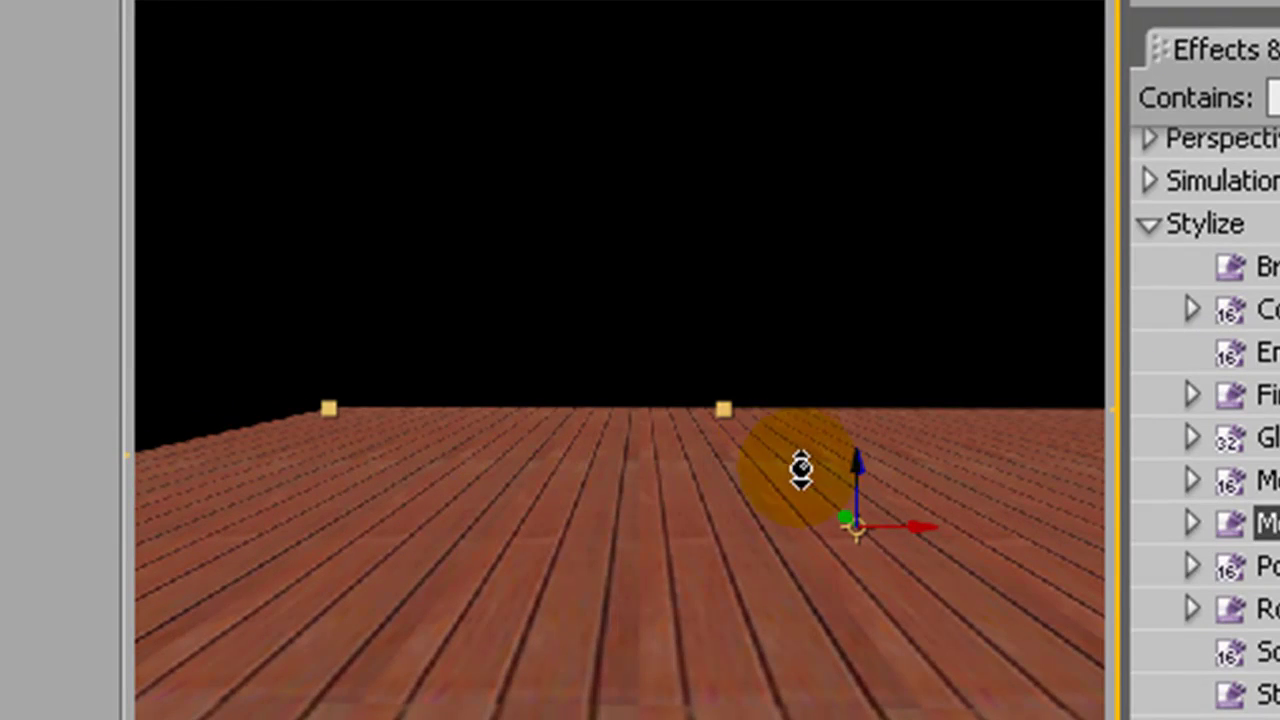
left_click_drag(801, 470, 609, 449)
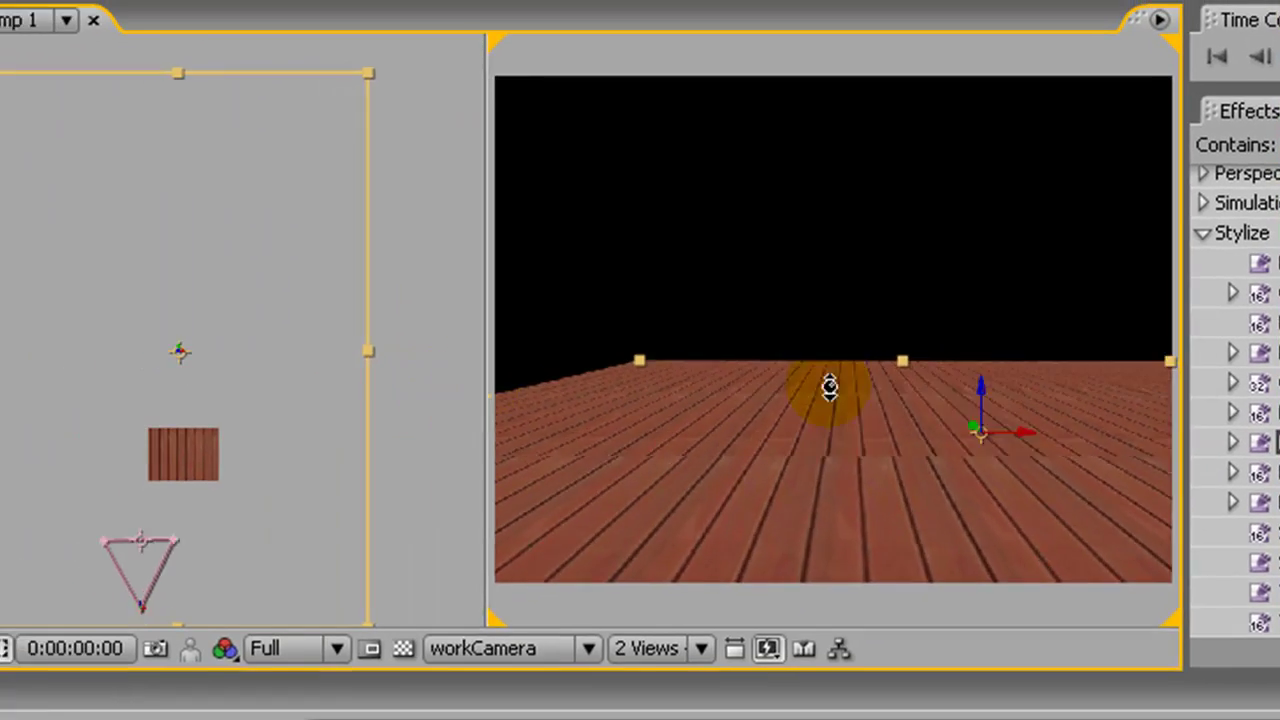
left_click_drag(829, 388, 856, 361)
Step: Tilt the workCamera to look down on the floor from a higher angle, then deselect the layer
left_click(35, 289)
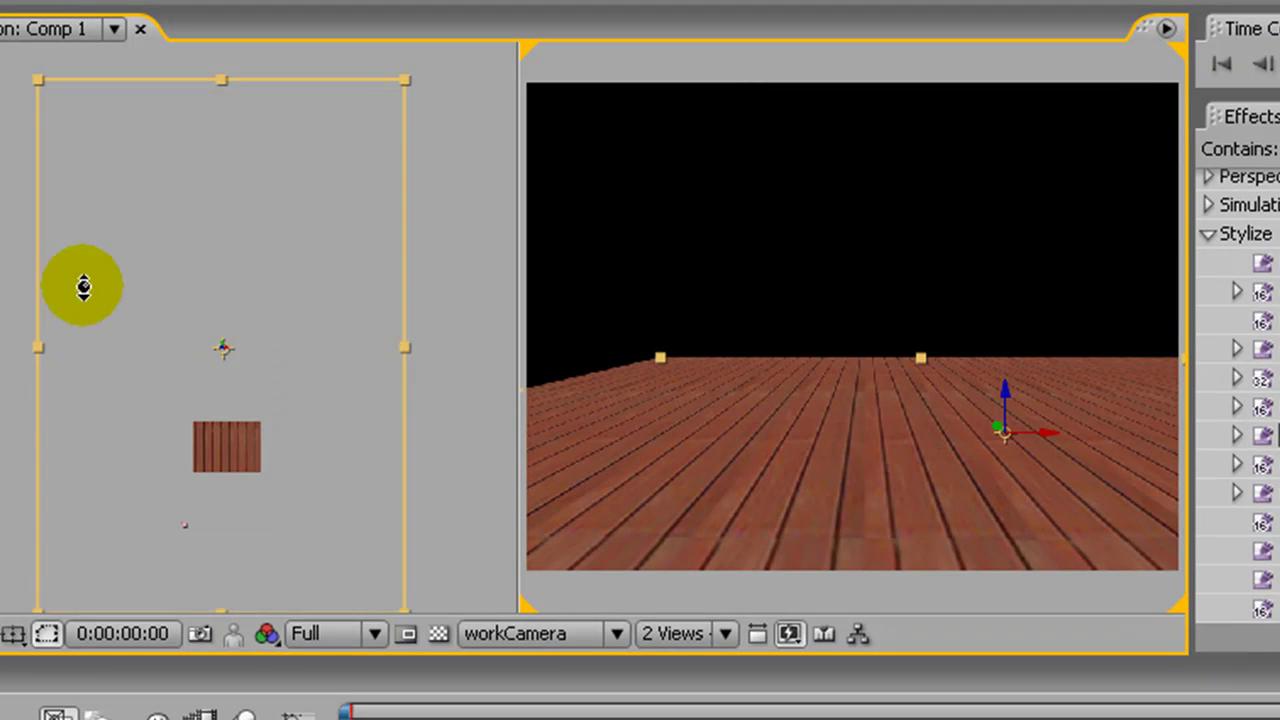
left_click_drag(83, 287, 163, 431)
left_click_drag(923, 434, 866, 437)
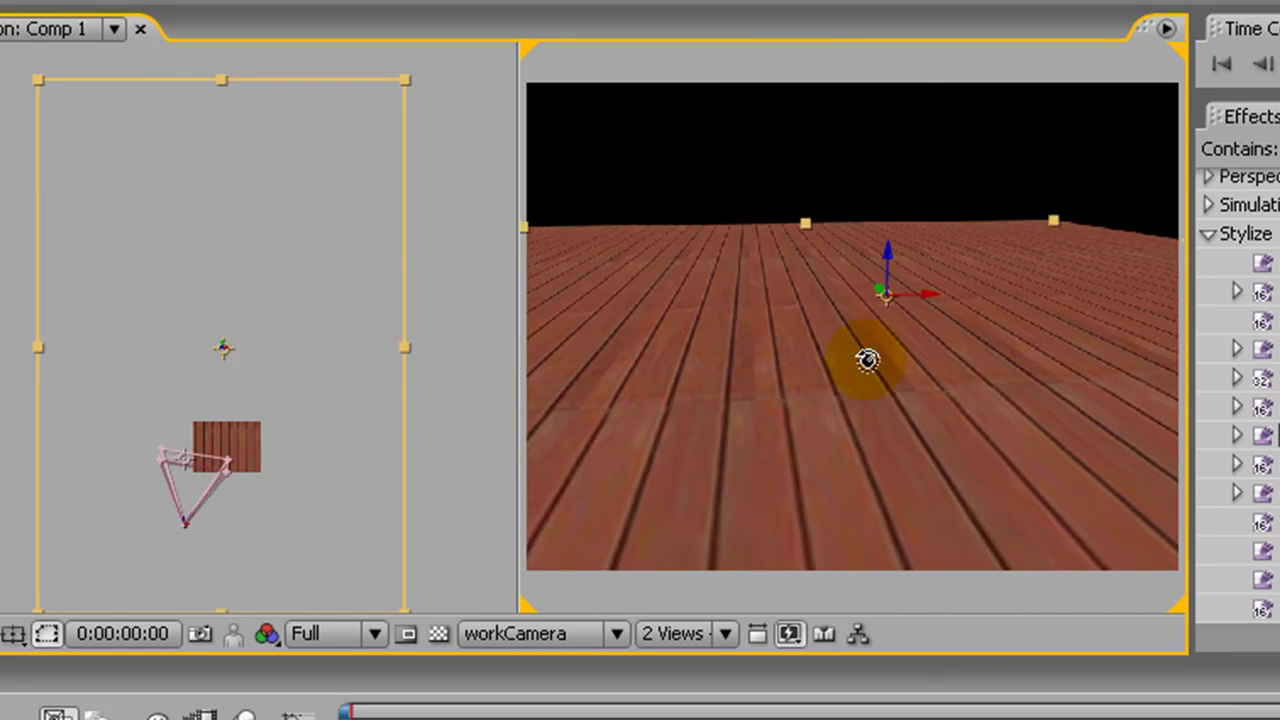
left_click_drag(897, 375, 908, 703)
left_click_drag(969, 451, 914, 493)
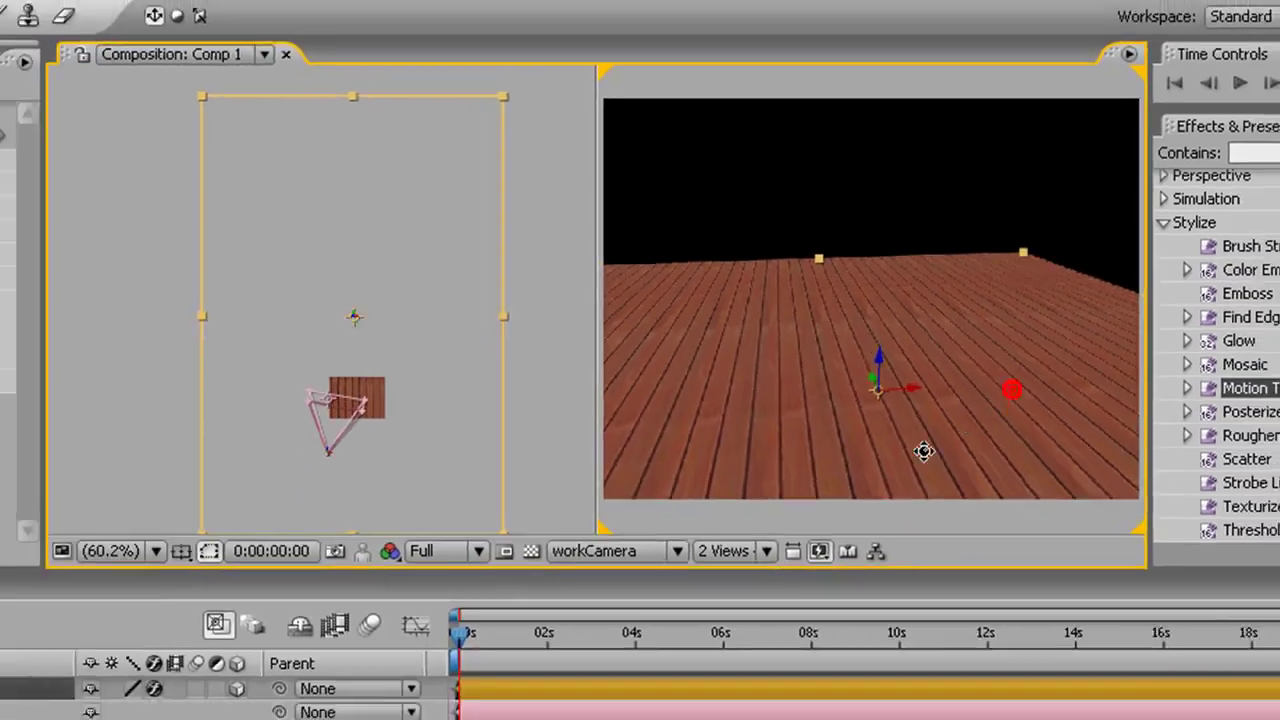
left_click(30, 60)
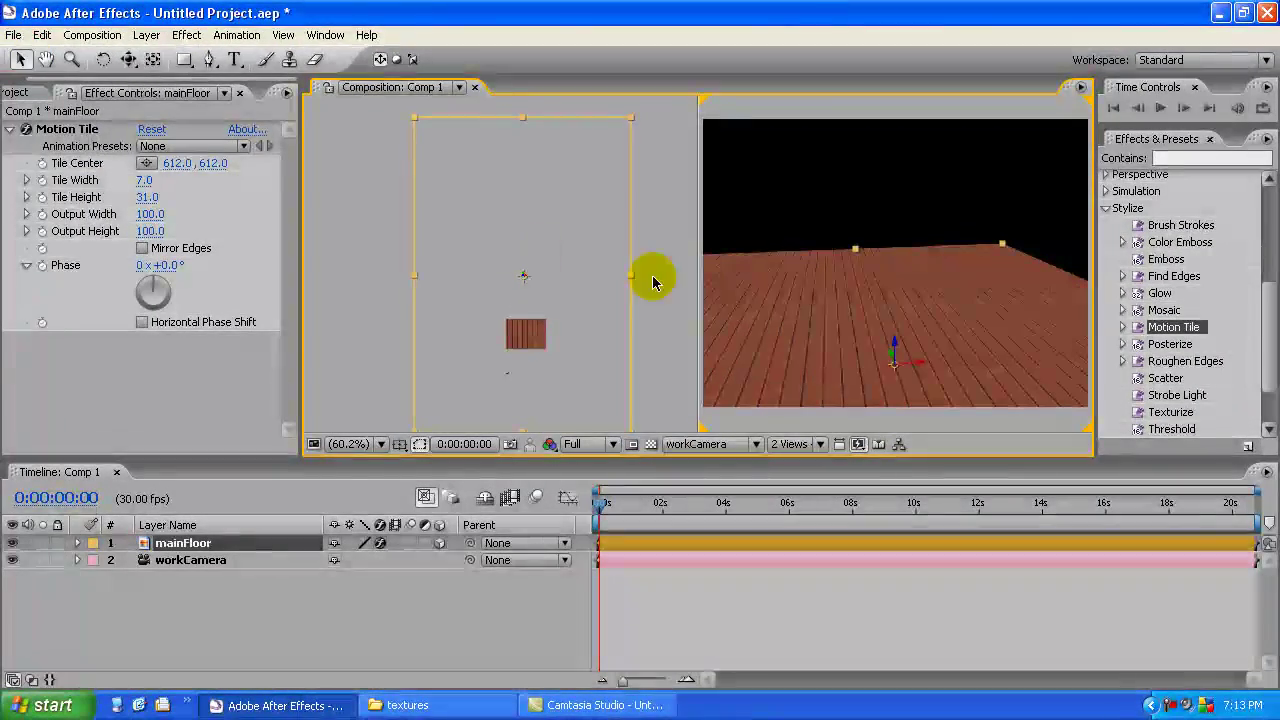
left_click(235, 670)
Step: Duplicate the mainFloor layer and delete the extra copy
left_click(207, 545)
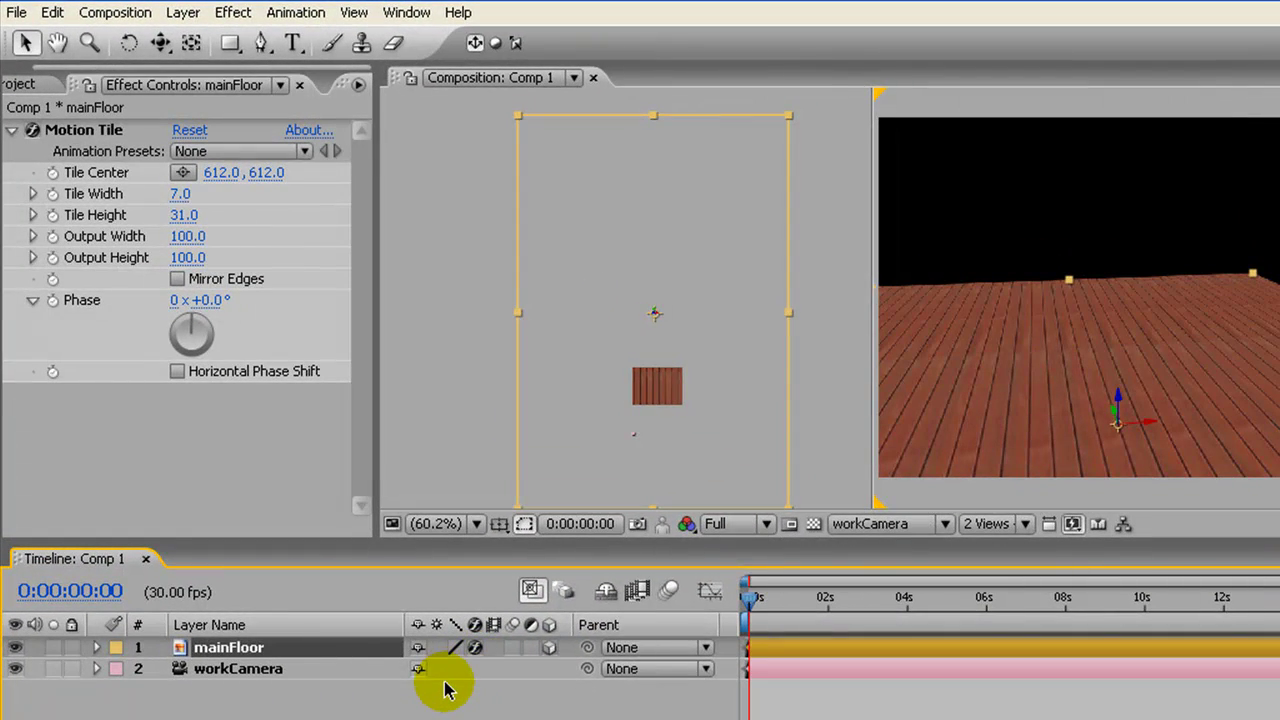
key("ctrl+d")
key("ctrl+d")
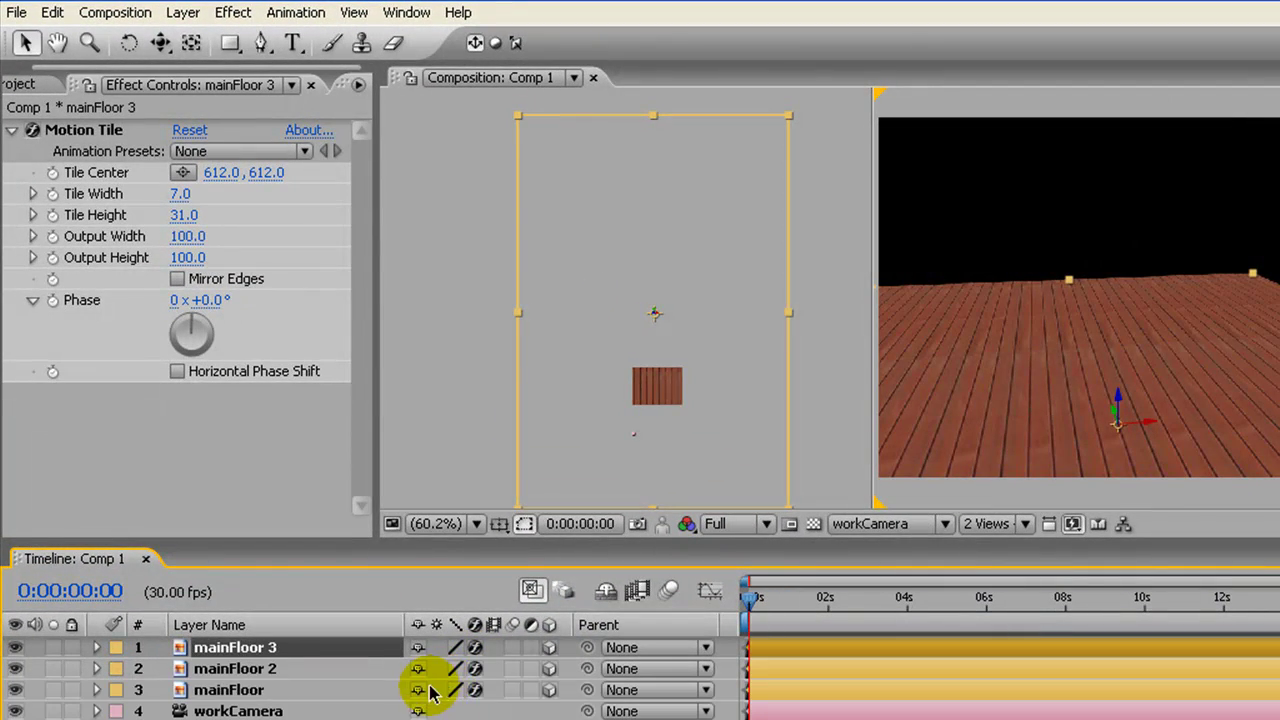
key("Delete")
left_click(272, 647)
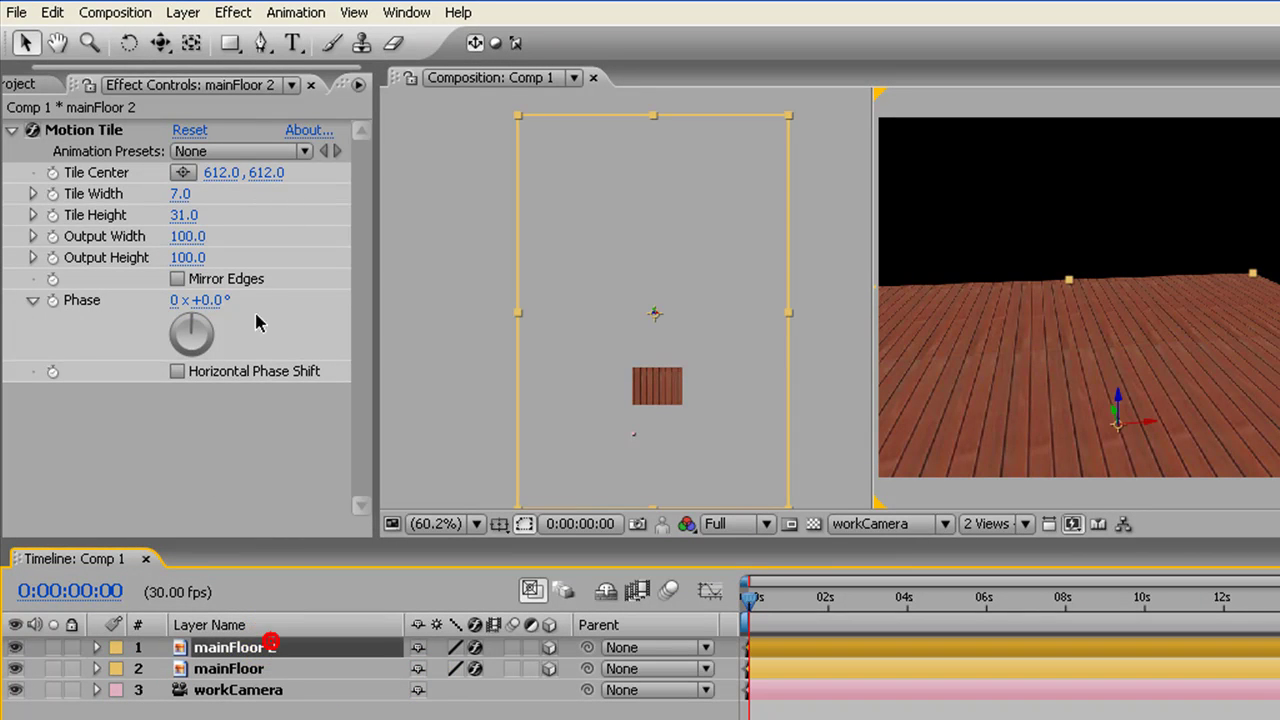
left_click(52, 12)
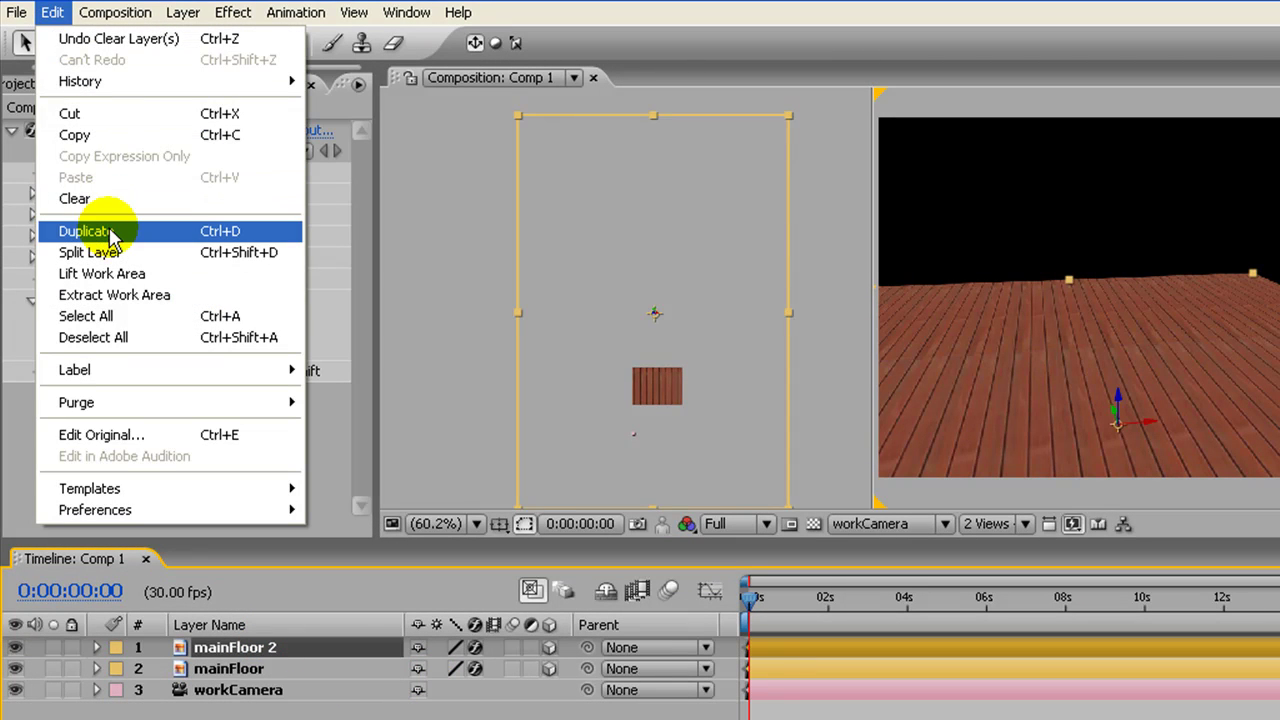
left_click(322, 705)
Step: Rename the mainFloor 2 layer to stageFloor
left_click(276, 651)
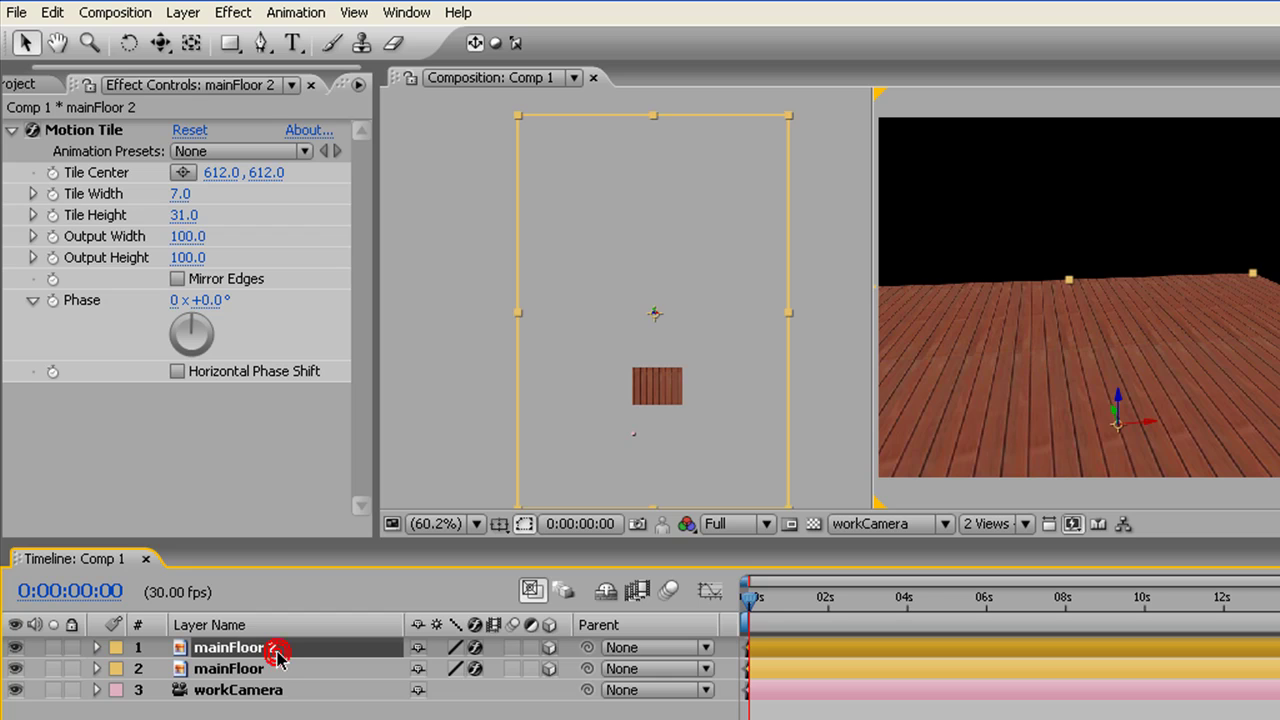
key("Return")
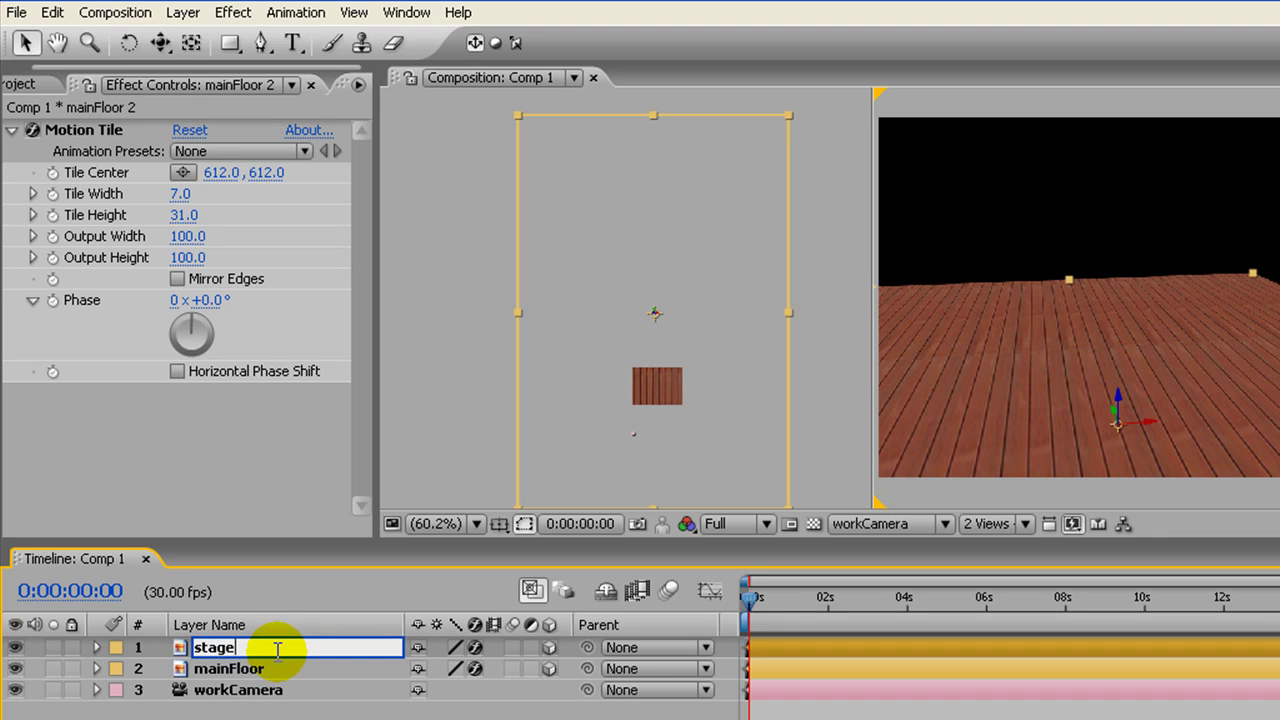
type("stageFloor")
key("Return")
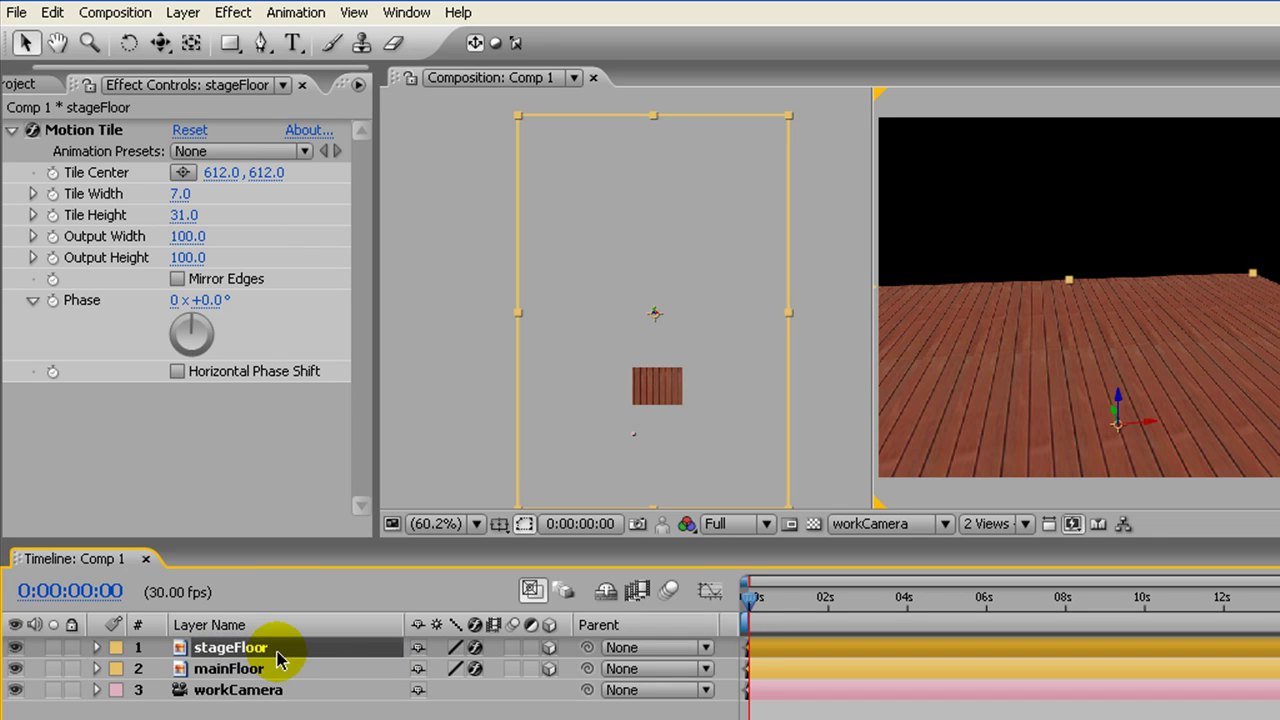
Step: Set the left viewer to the Left view and track the camera closer to the floor
left_click(706, 245)
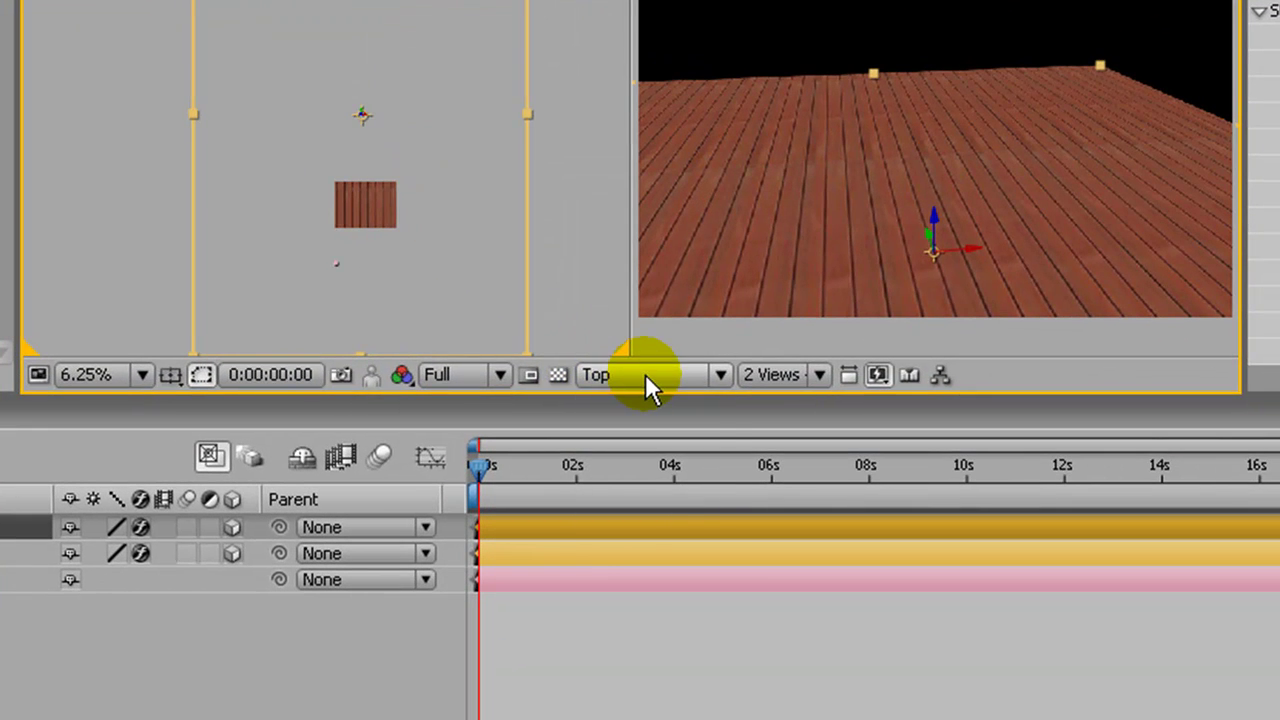
left_click(645, 373)
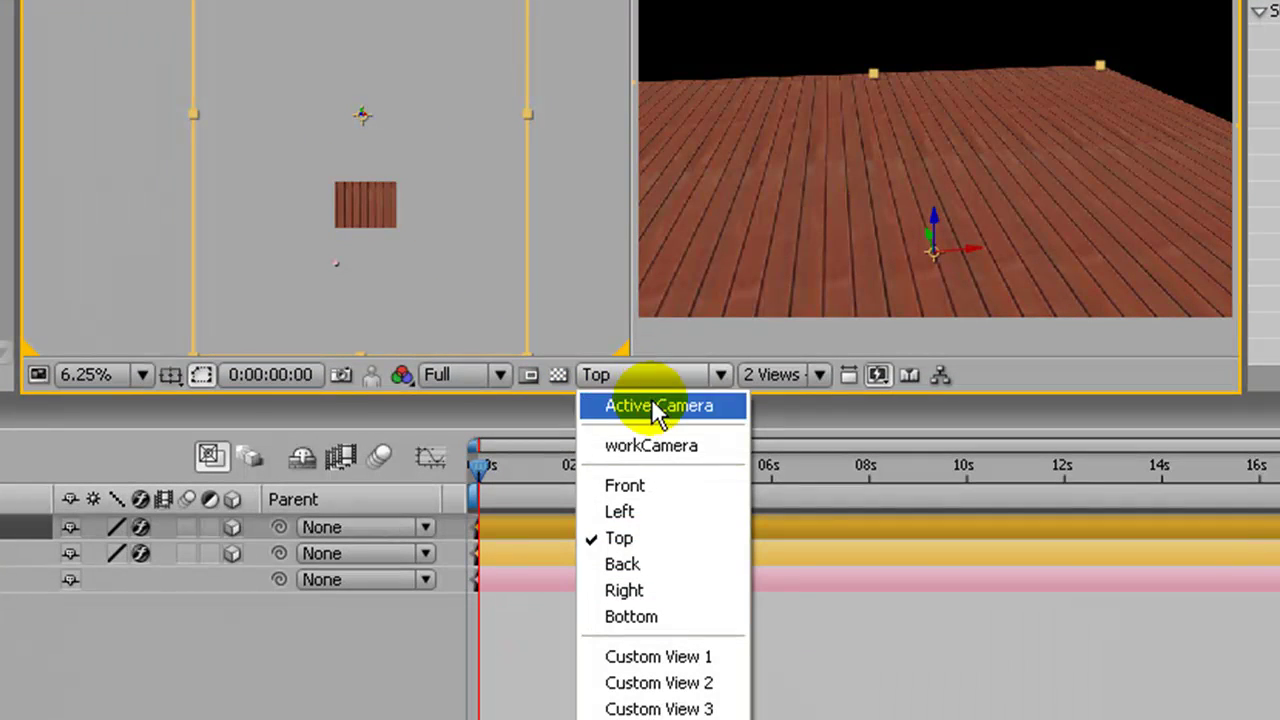
left_click(634, 510)
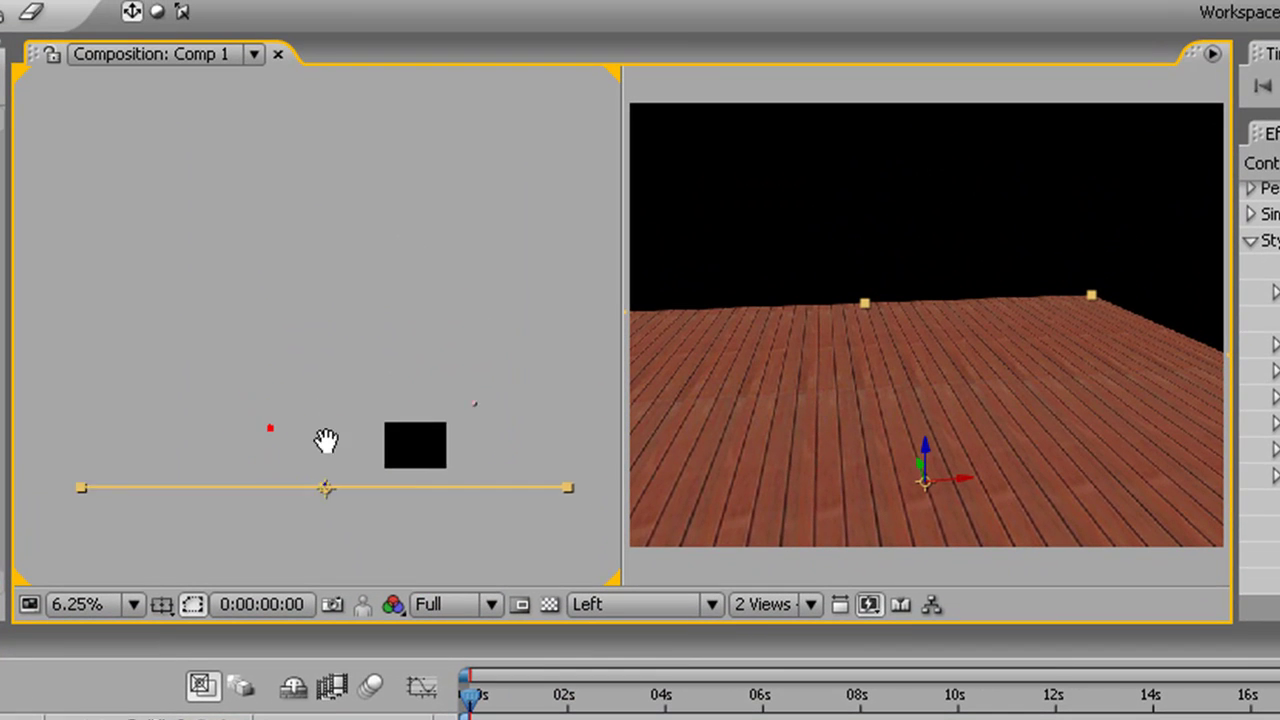
left_click_drag(437, 456, 401, 456)
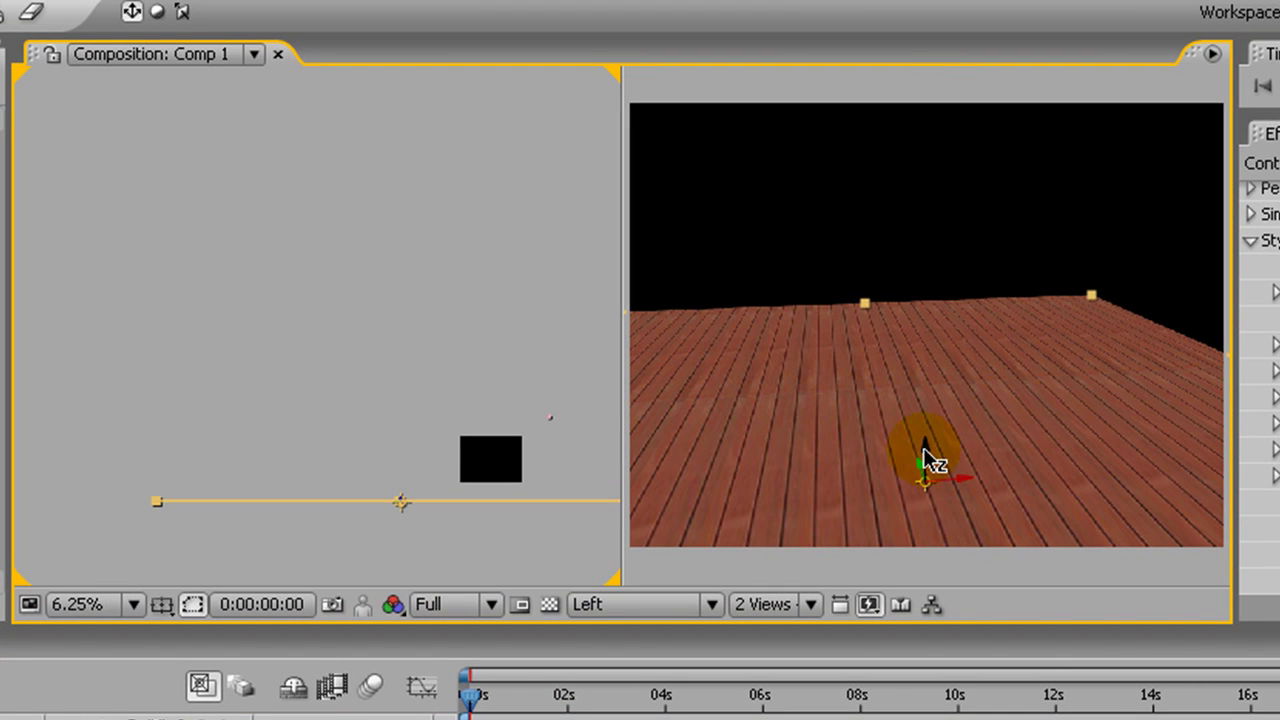
left_click_drag(925, 460, 995, 145)
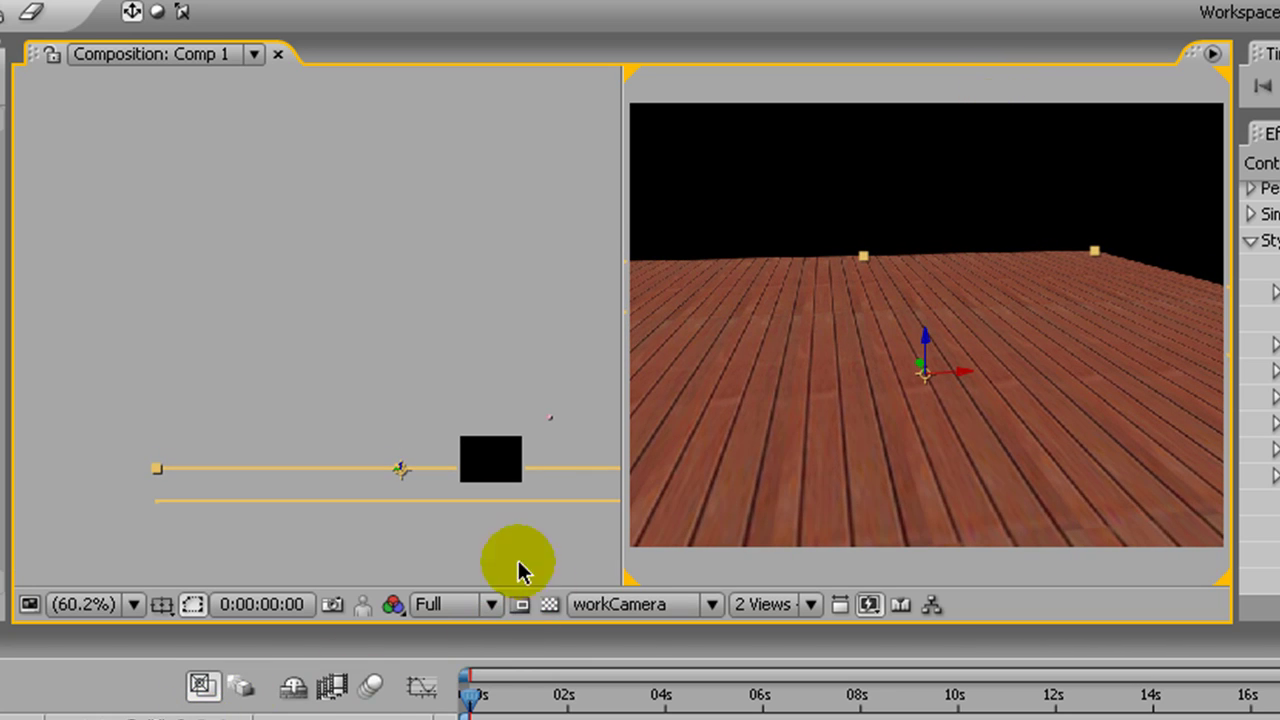
left_click(388, 283)
Step: Switch the left viewer to the Top view and zoom out to 3.1%
left_click(711, 604)
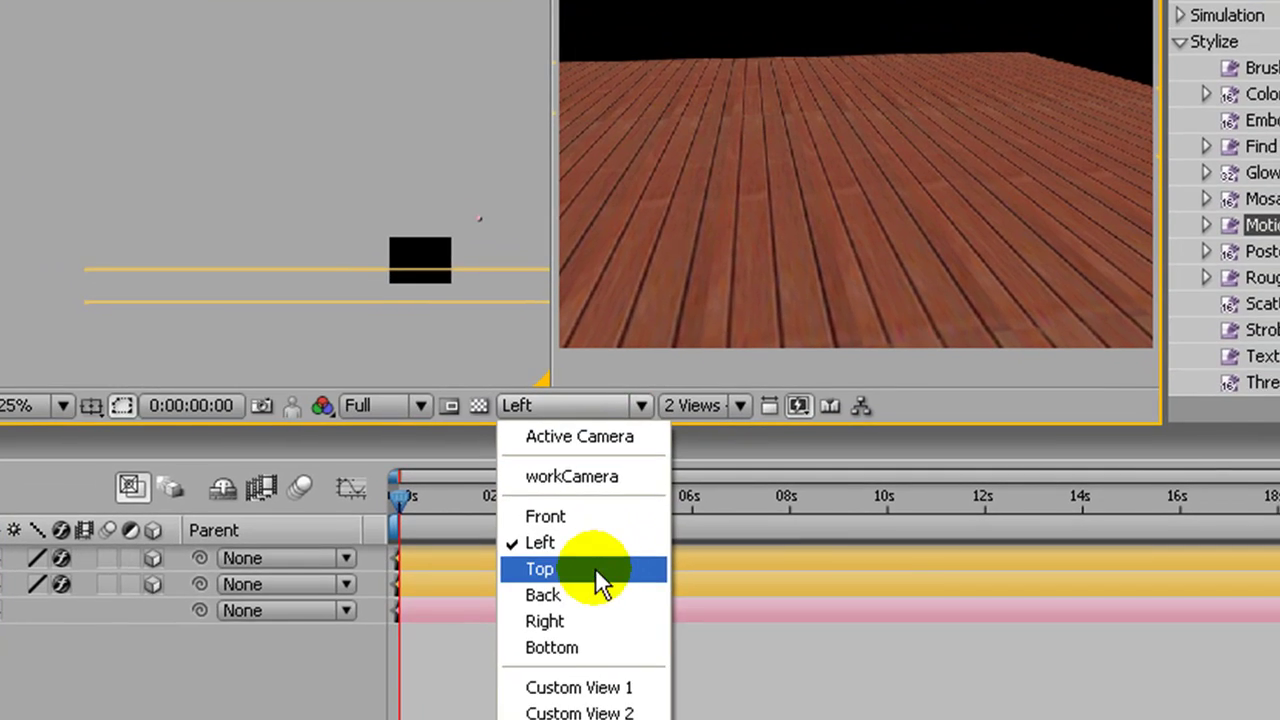
left_click(595, 567)
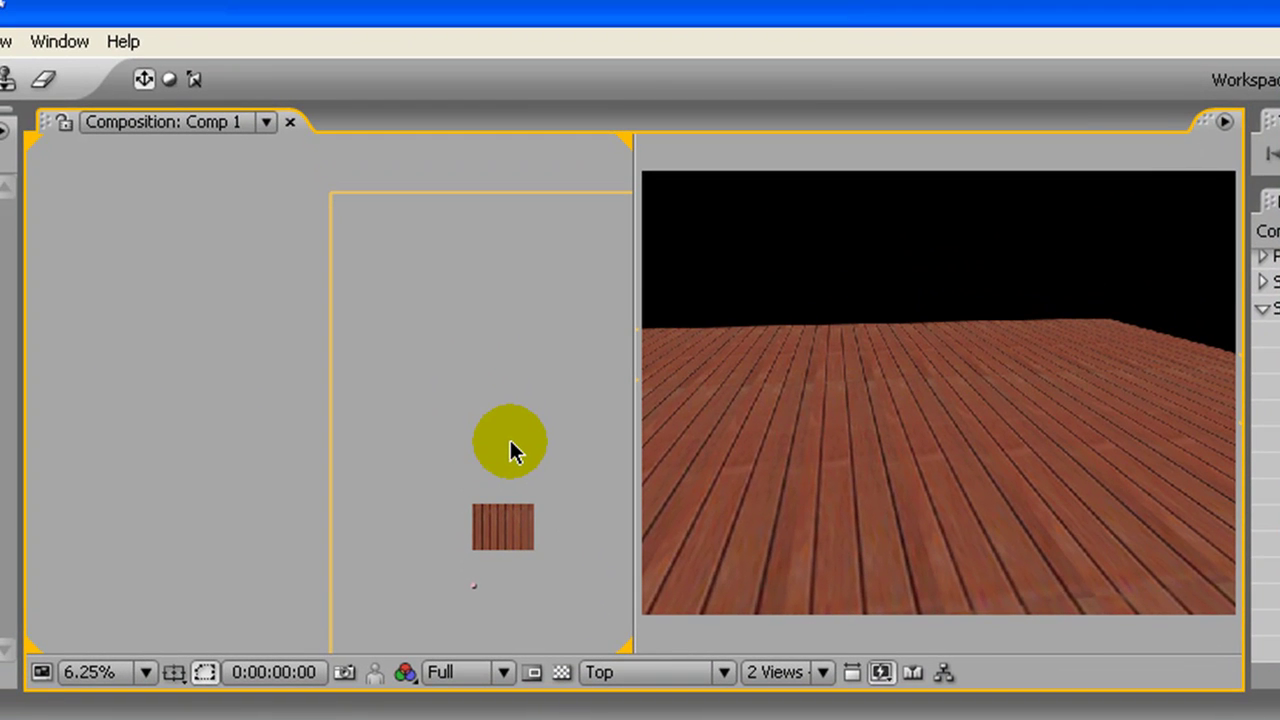
key("z")
left_click(510, 441, "alt")
left_click_drag(452, 376, 450, 377)
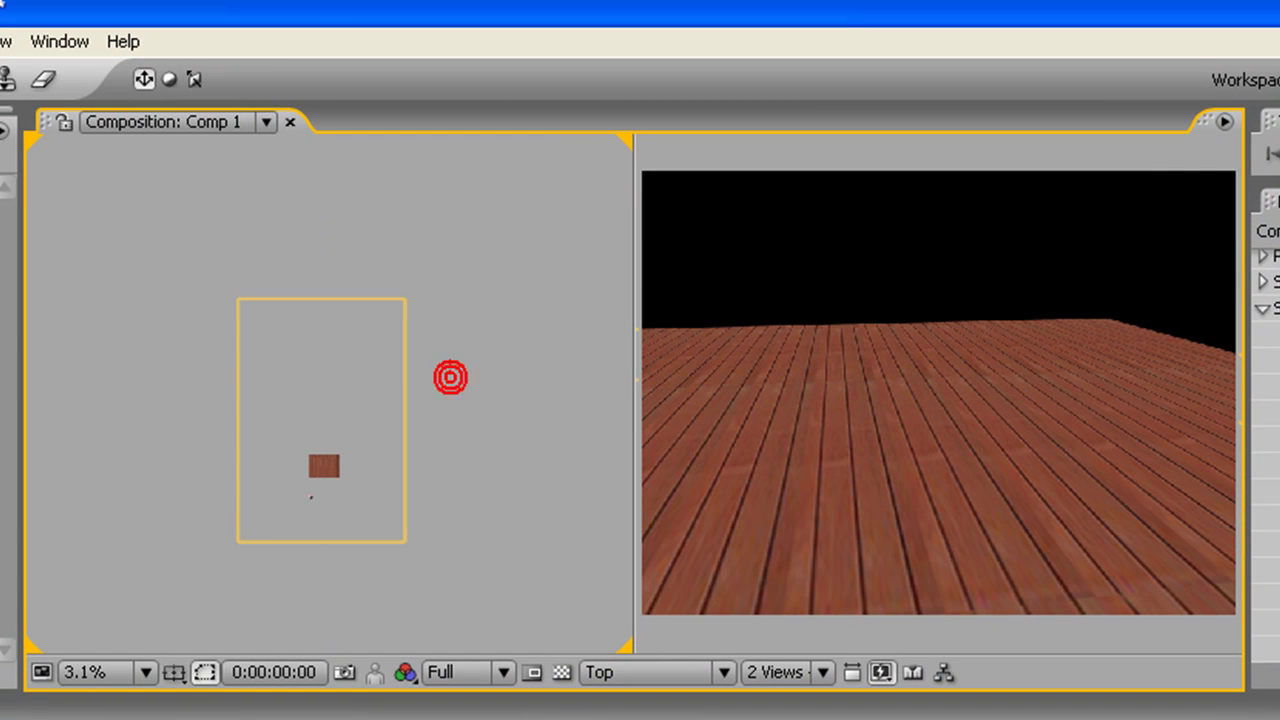
Step: Shrink stageFloor into a smaller platform at the far end of the main floor
key("ctrl+a")
mouse_move(409, 449)
left_mouse_down()
mouse_move(409, 429)
mouse_move(385, 432)
left_mouse_up()
left_click(312, 548)
left_click_drag(320, 555, 337, 362)
left_click(377, 354)
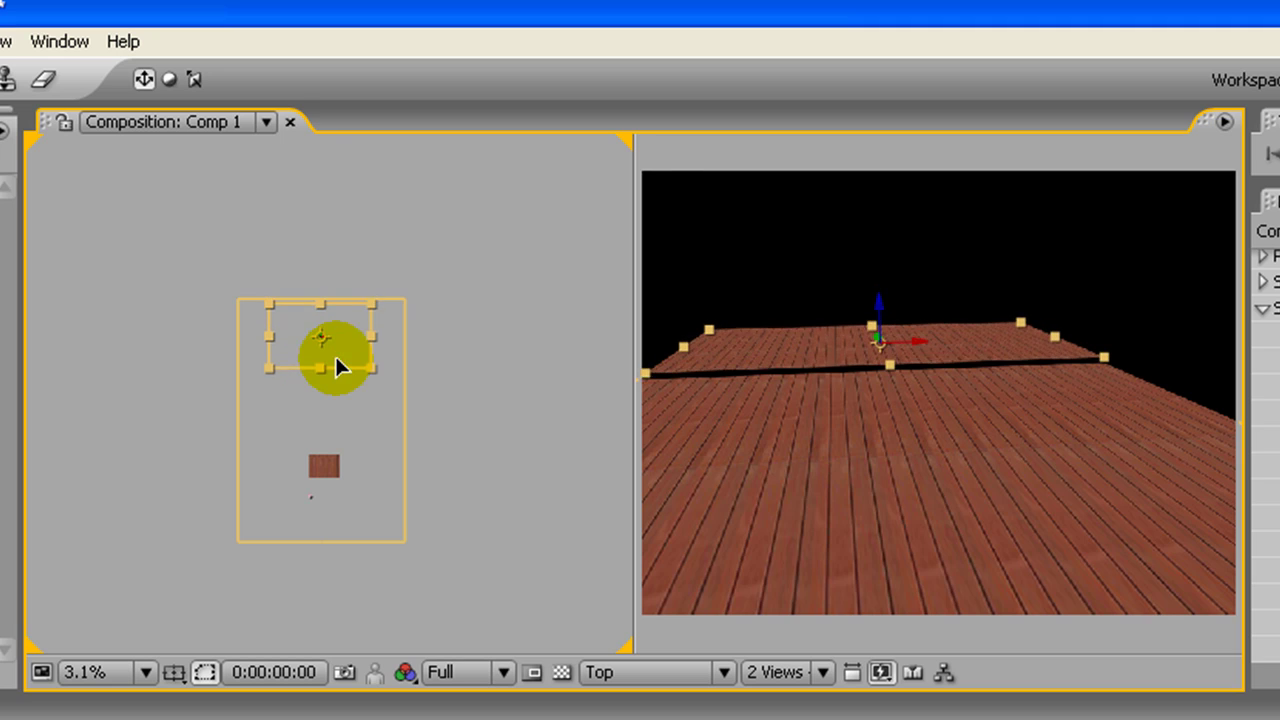
left_click(500, 364)
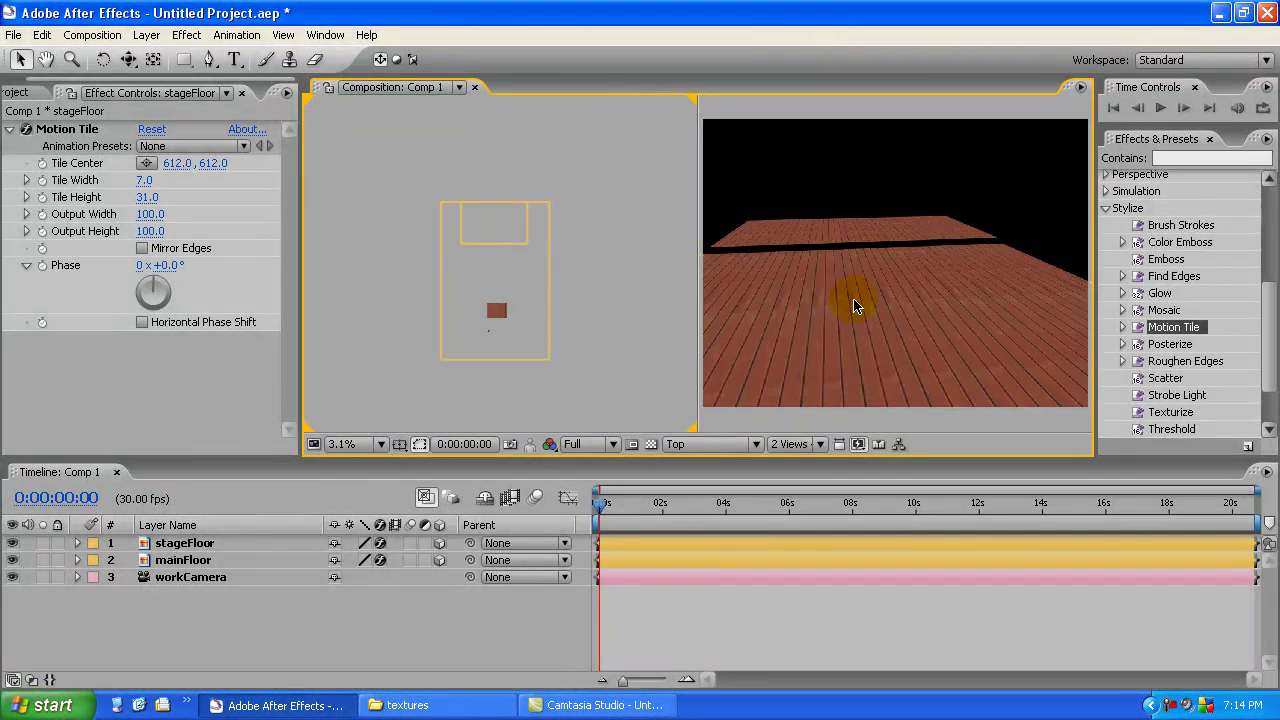
left_click_drag(852, 292, 864, 363)
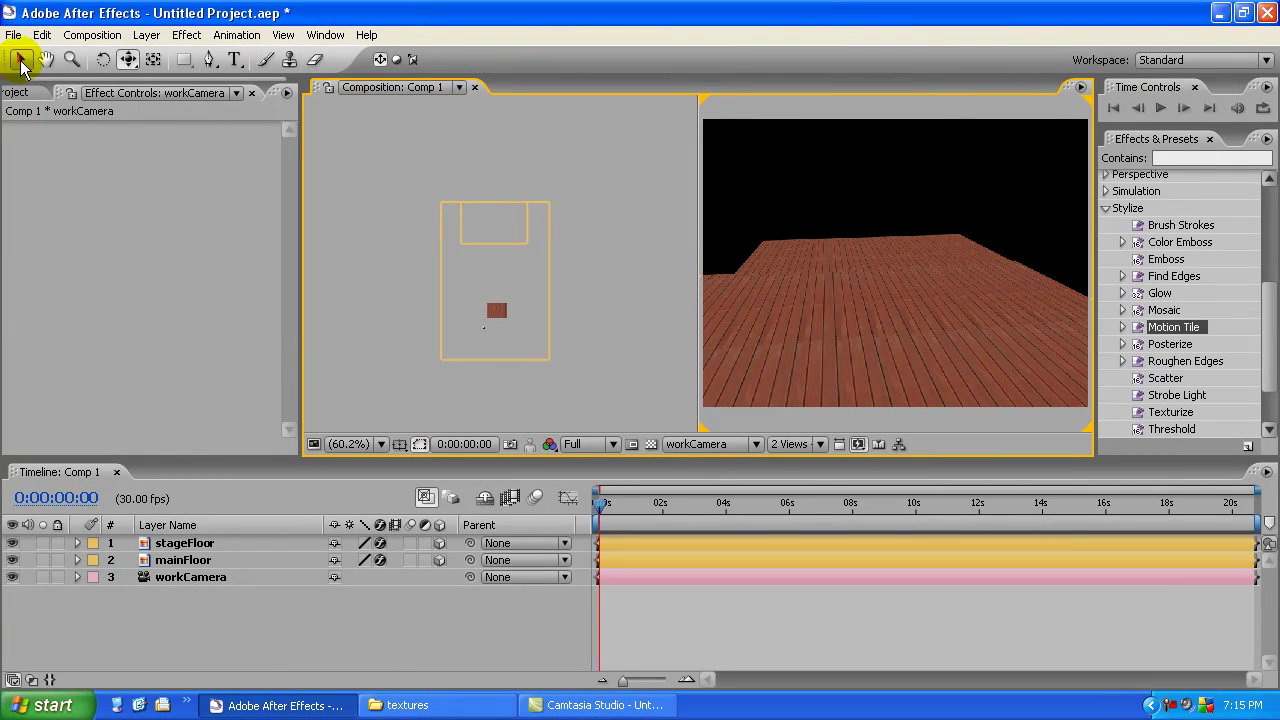
Step: Import wall01.jpg from the textures folder into the Project panel
left_click(10, 92)
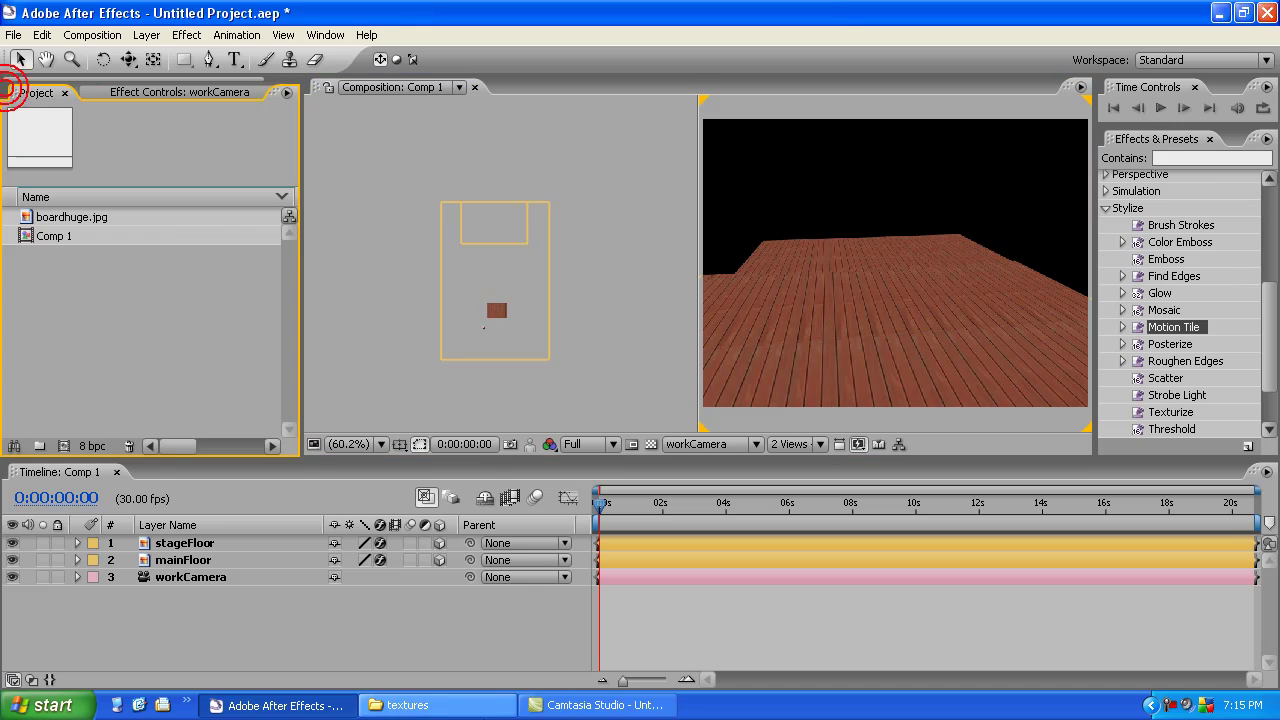
left_click(456, 708)
left_click(871, 334)
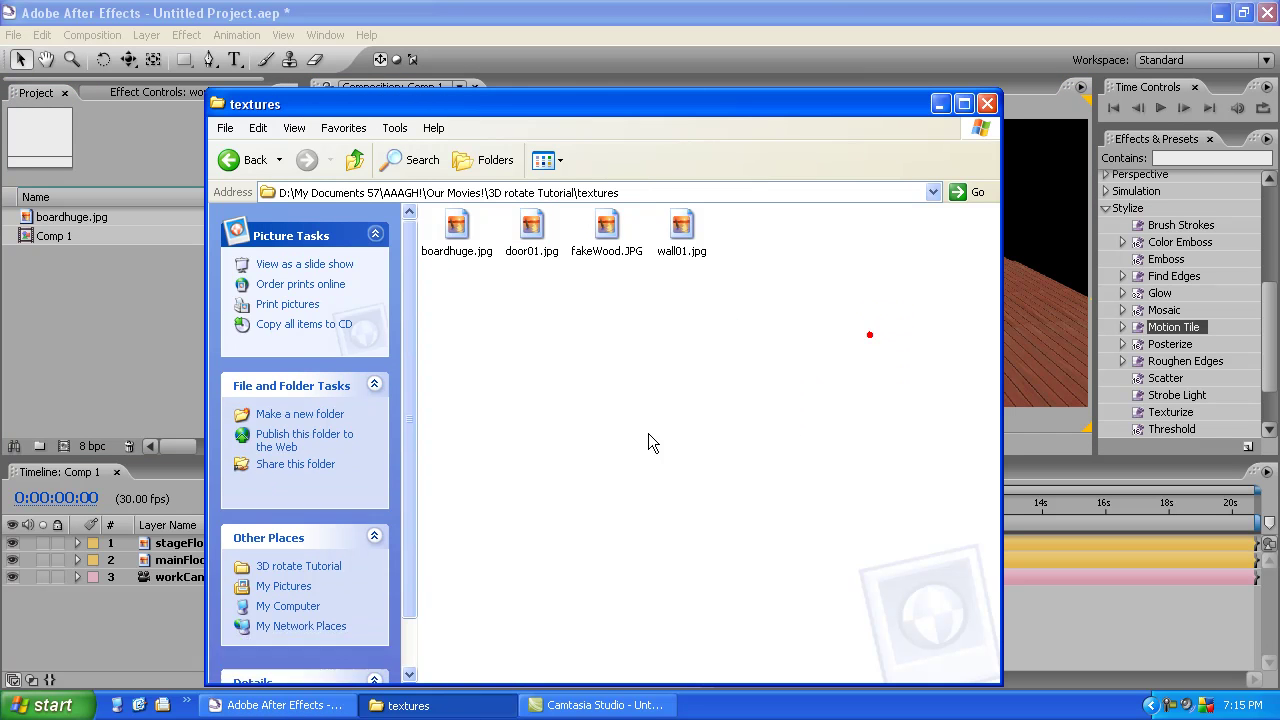
left_click(686, 224)
left_click_drag(169, 302, 166, 300)
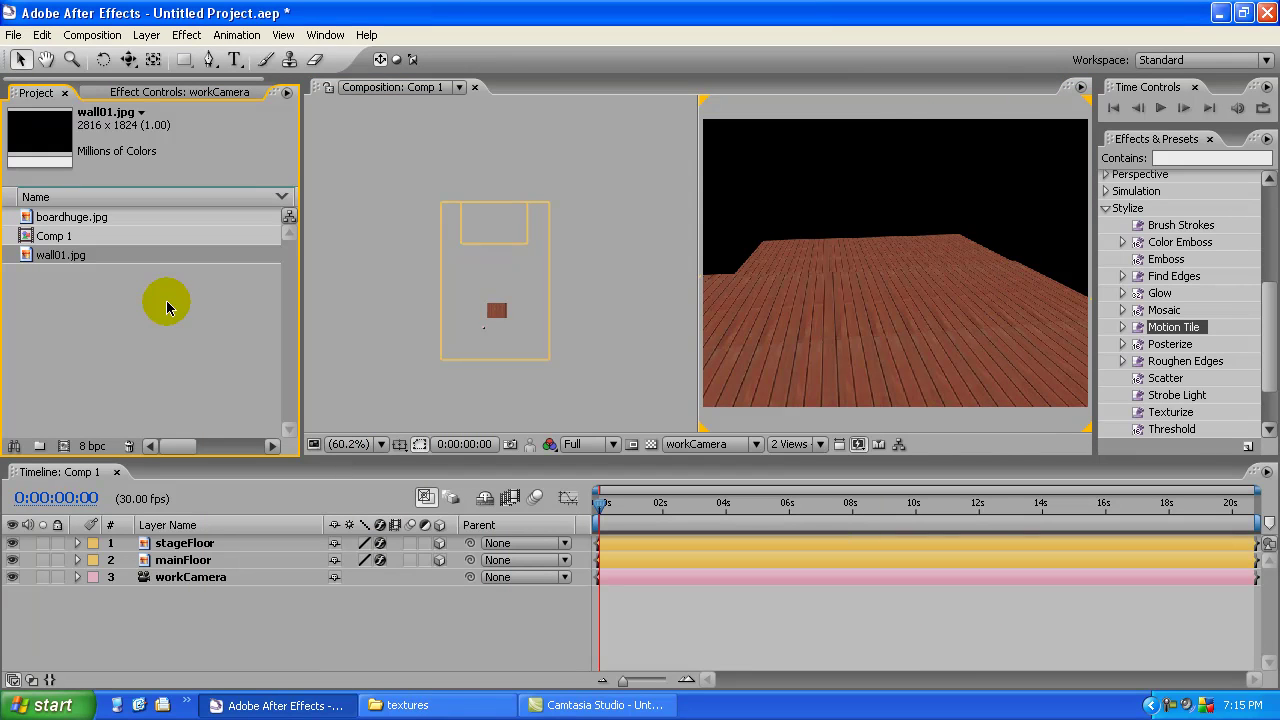
left_click(104, 288)
left_click(70, 256)
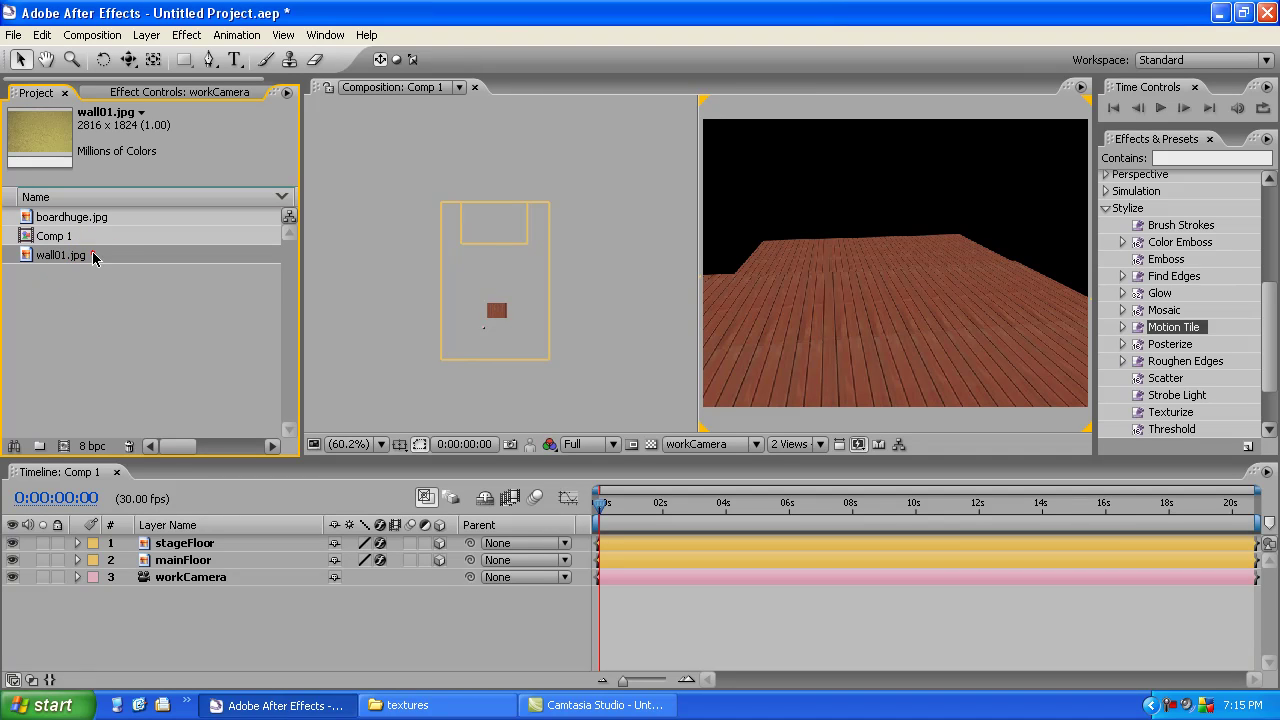
Step: Add wall01.jpg to Comp 1 as a Yellow-labelled 3D layer positioned behind the stage
left_click_drag(93, 257, 150, 543)
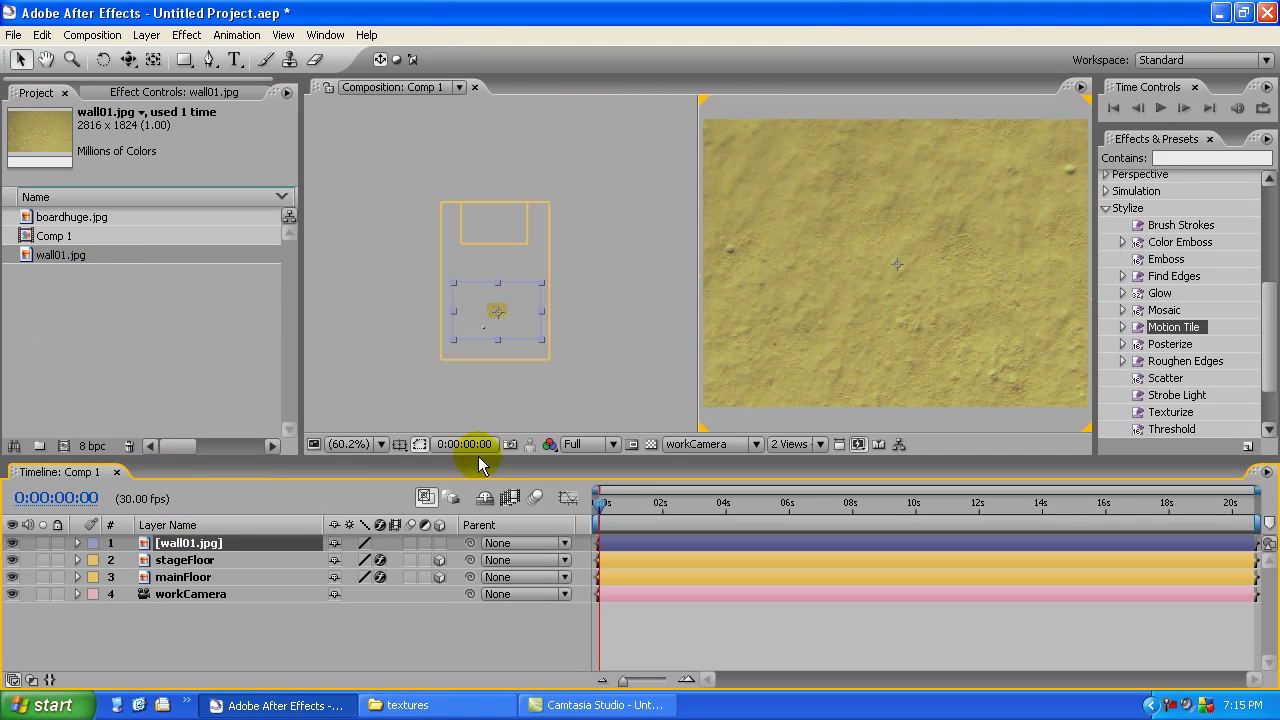
left_click(440, 543)
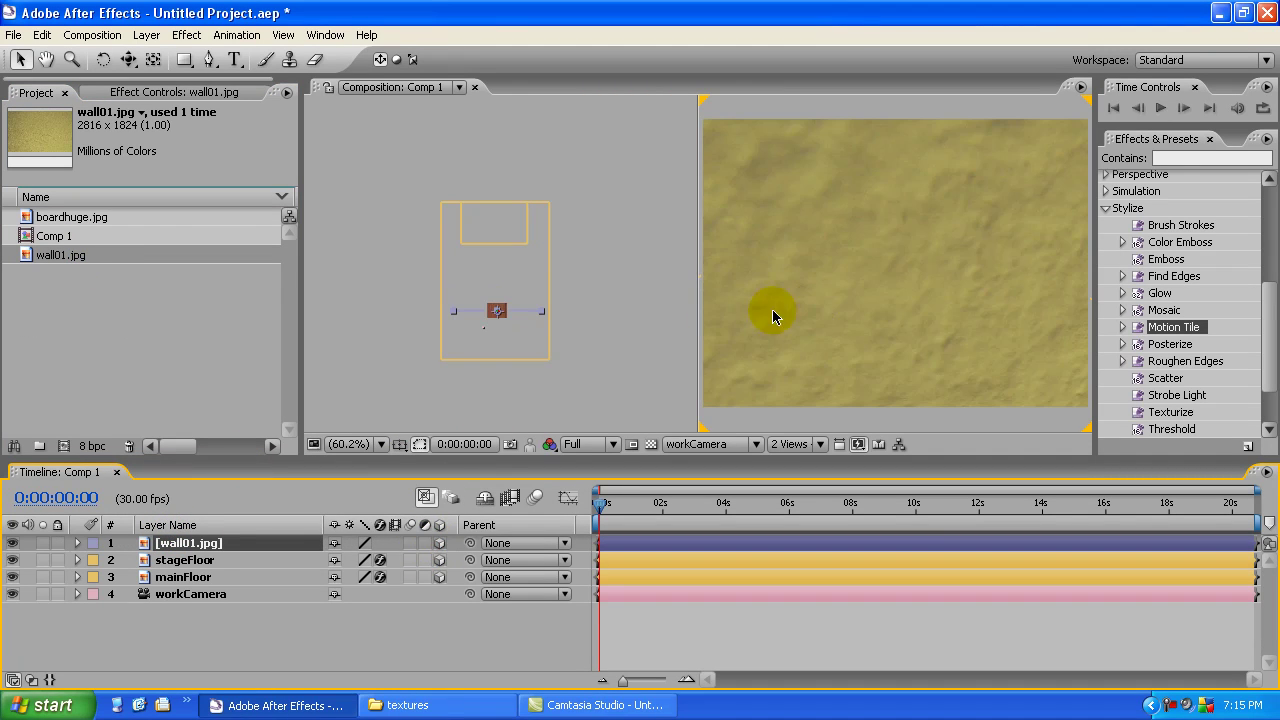
left_click_drag(530, 318, 523, 271)
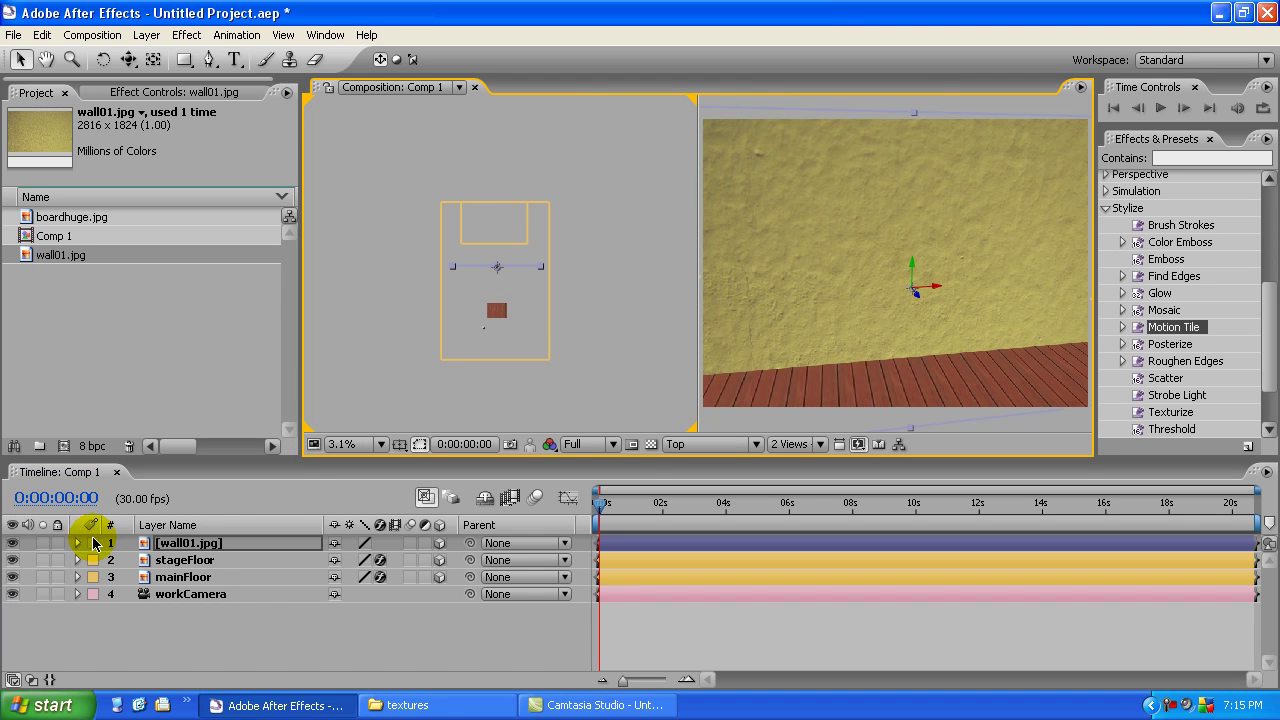
left_click(93, 543)
left_click(138, 620)
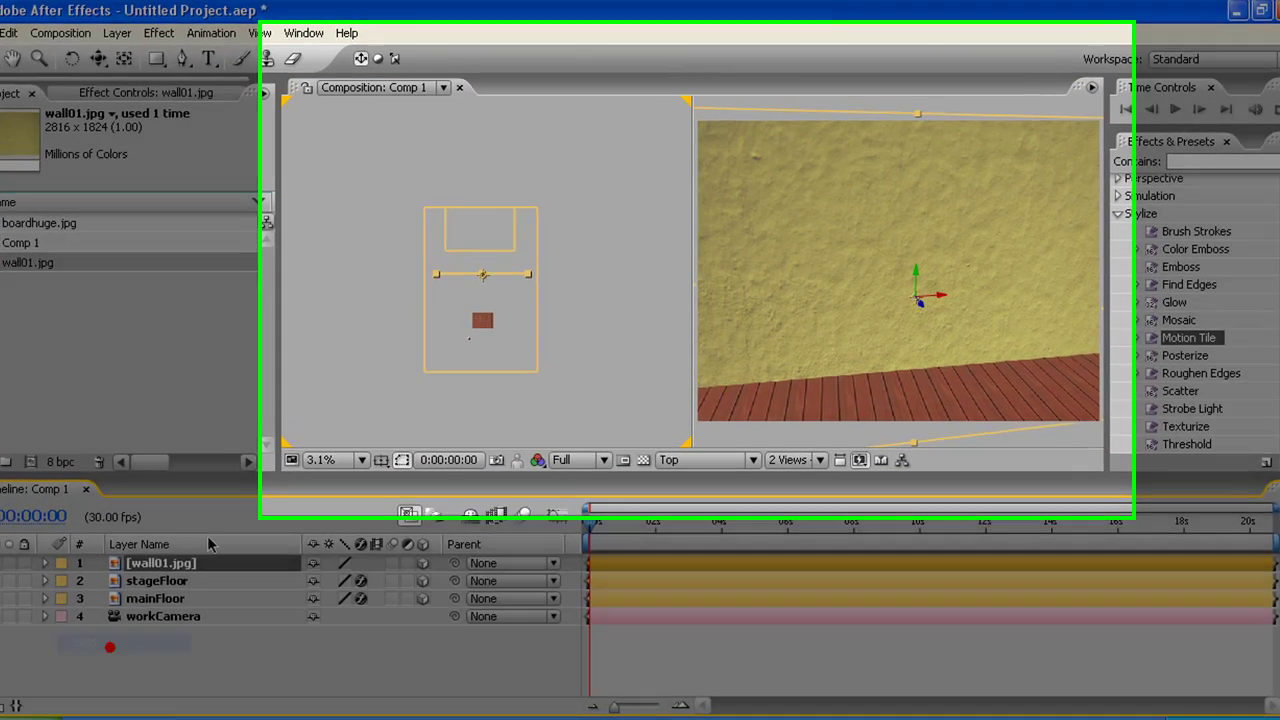
left_click(496, 277)
left_click_drag(511, 273, 509, 251)
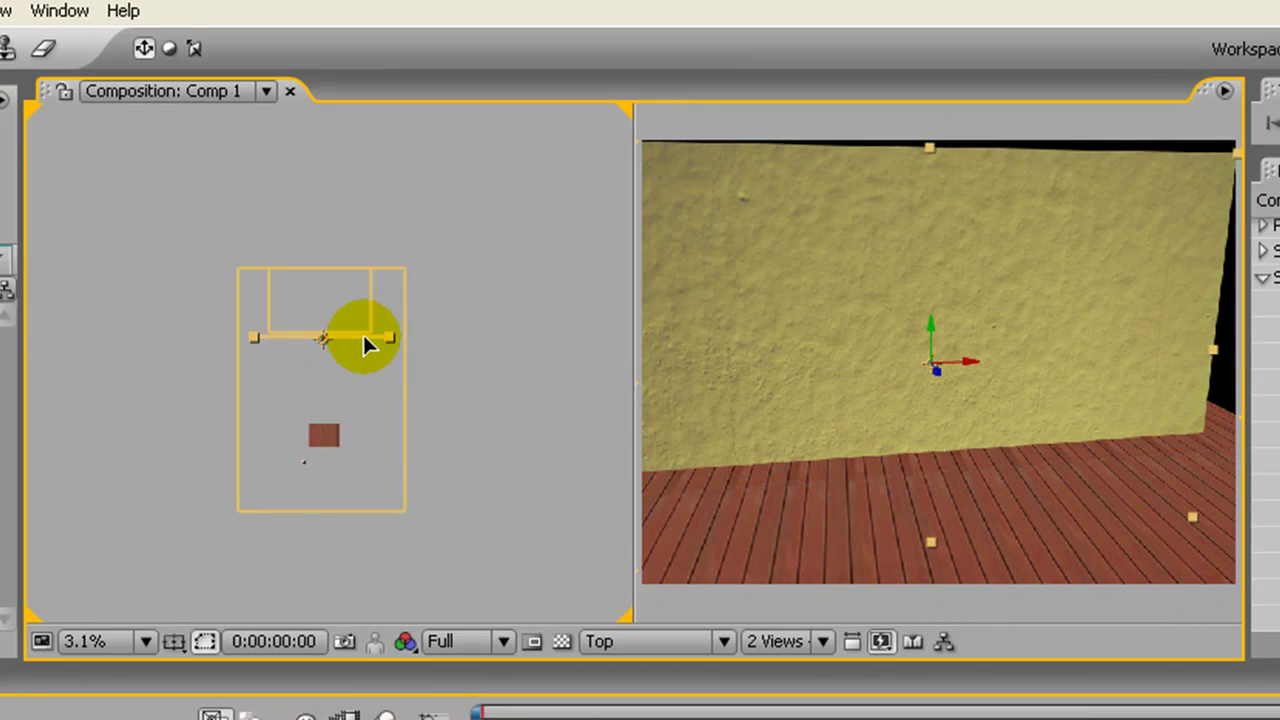
left_click_drag(363, 336, 366, 332)
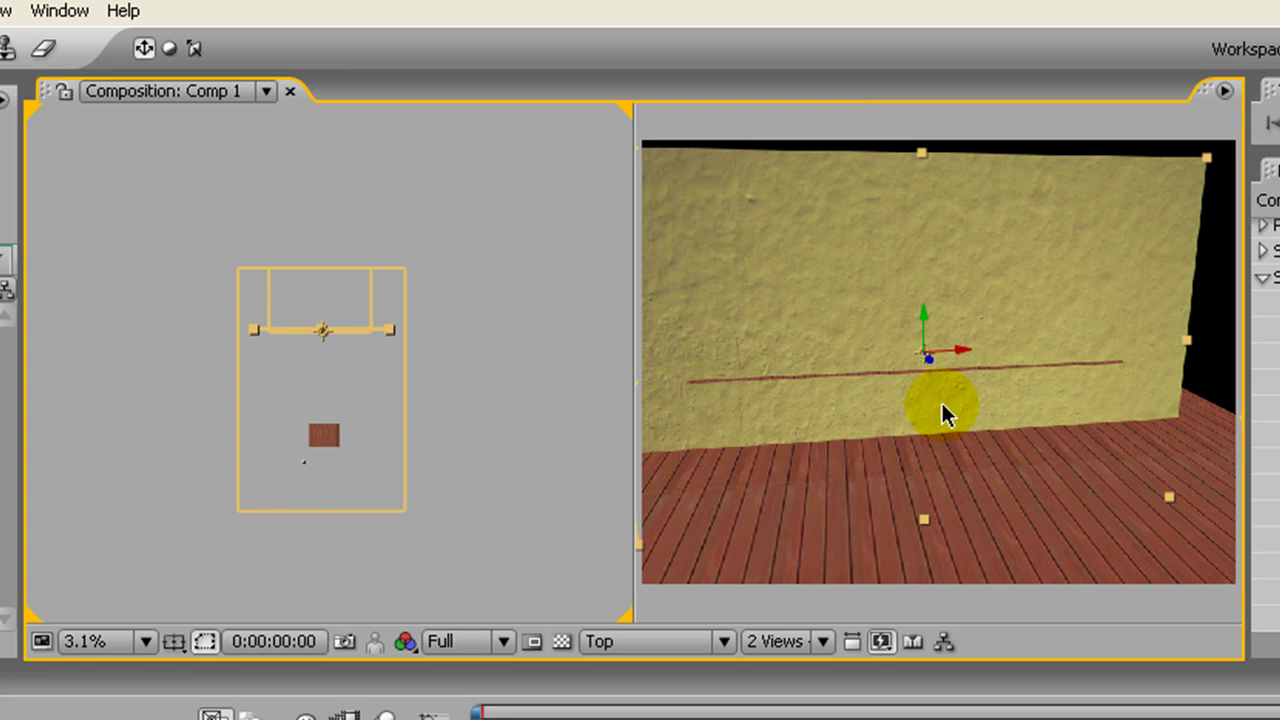
Step: Widen the composition viewer and orbit the work camera to look over the wall onto the stage
left_click_drag(1244, 438, 1279, 438)
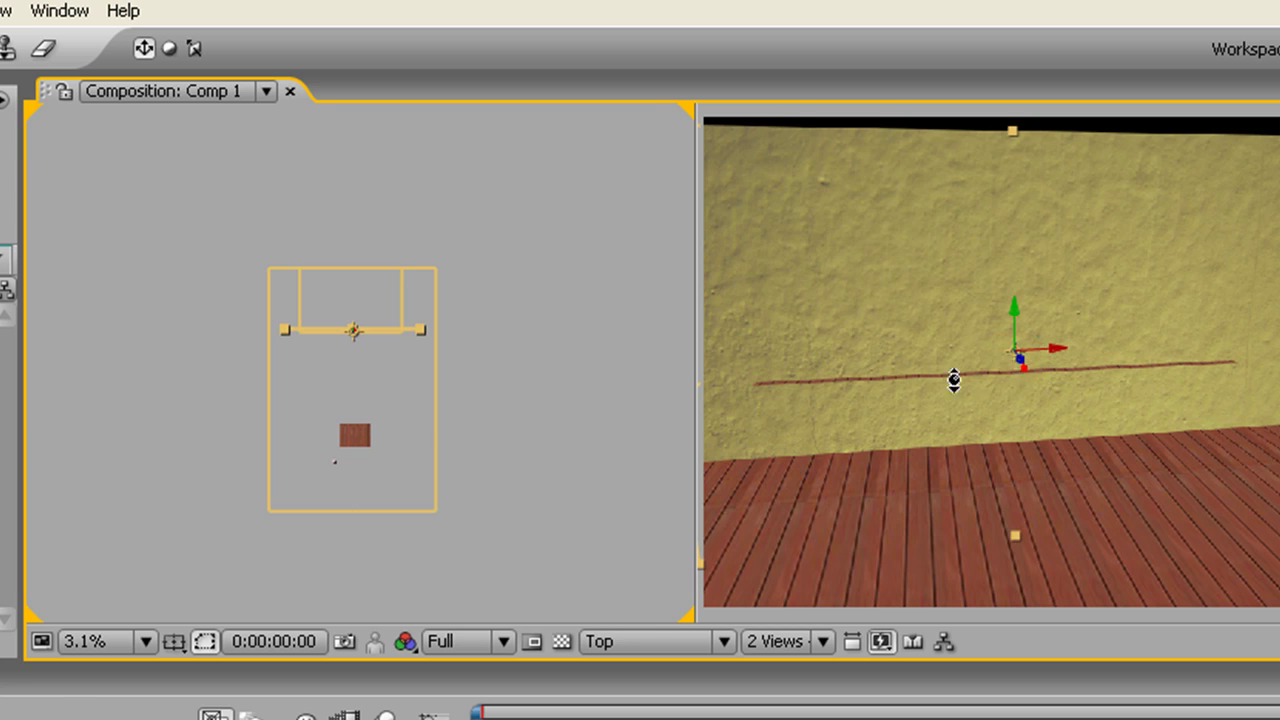
left_click_drag(953, 380, 883, 398)
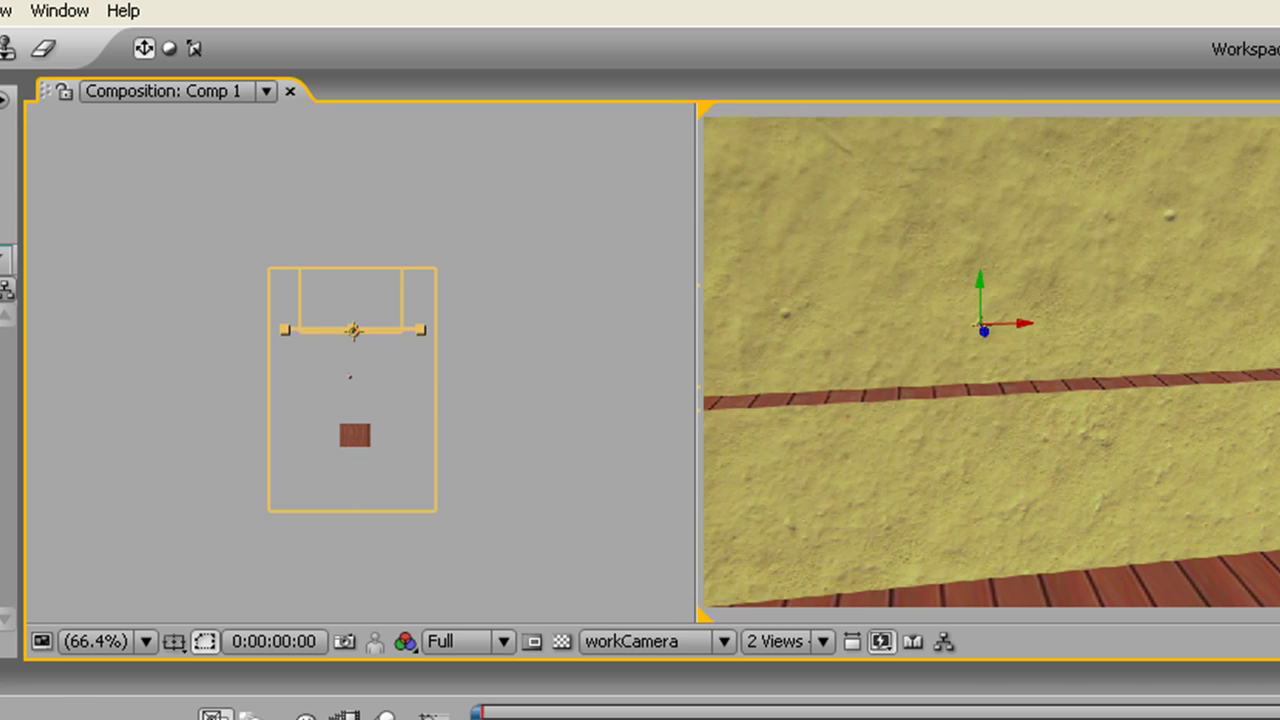
left_click_drag(960, 450, 1000, 688)
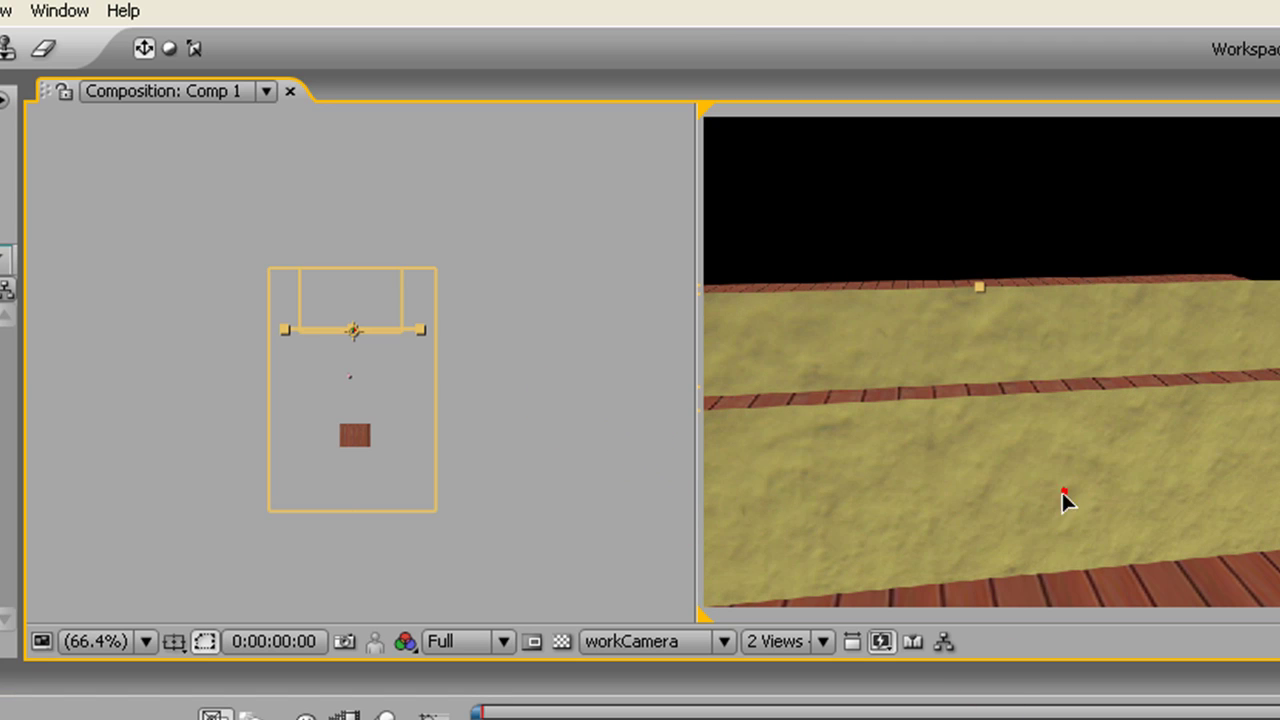
left_click_drag(1063, 500, 1053, 578)
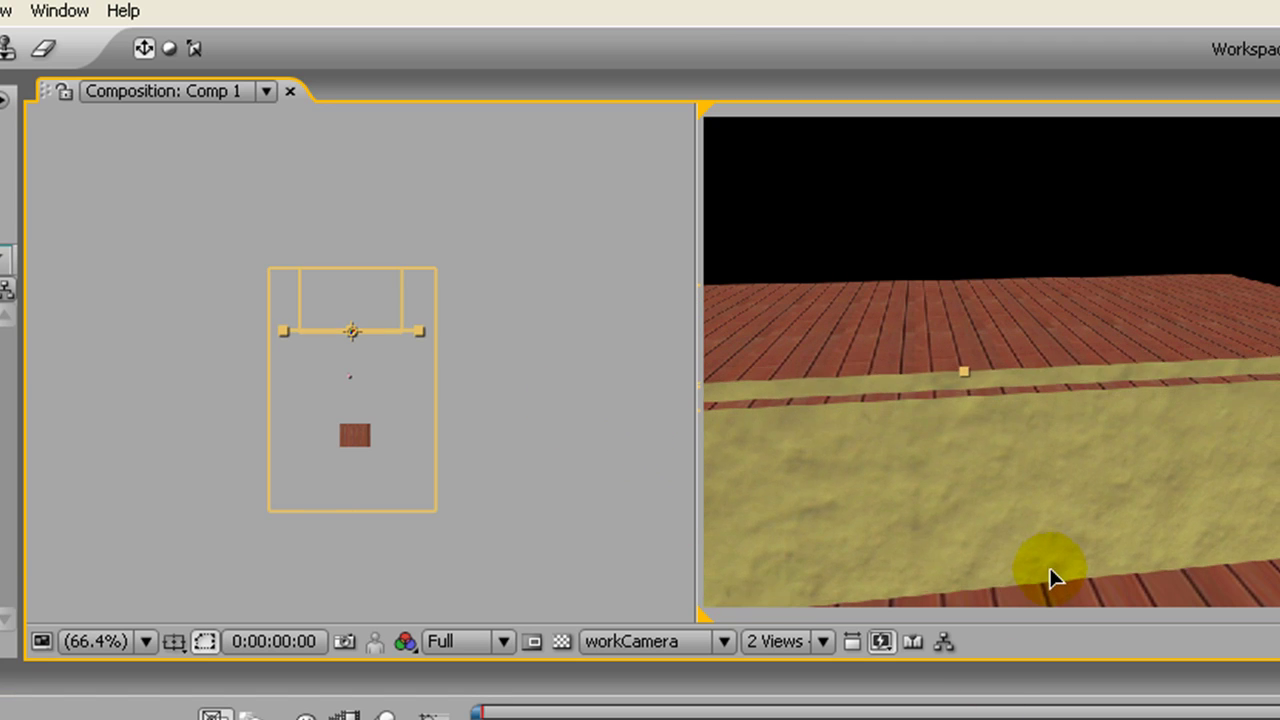
Step: Zoom the Top view in to 12.5%
key("z")
left_click(352, 328)
left_click(372, 379)
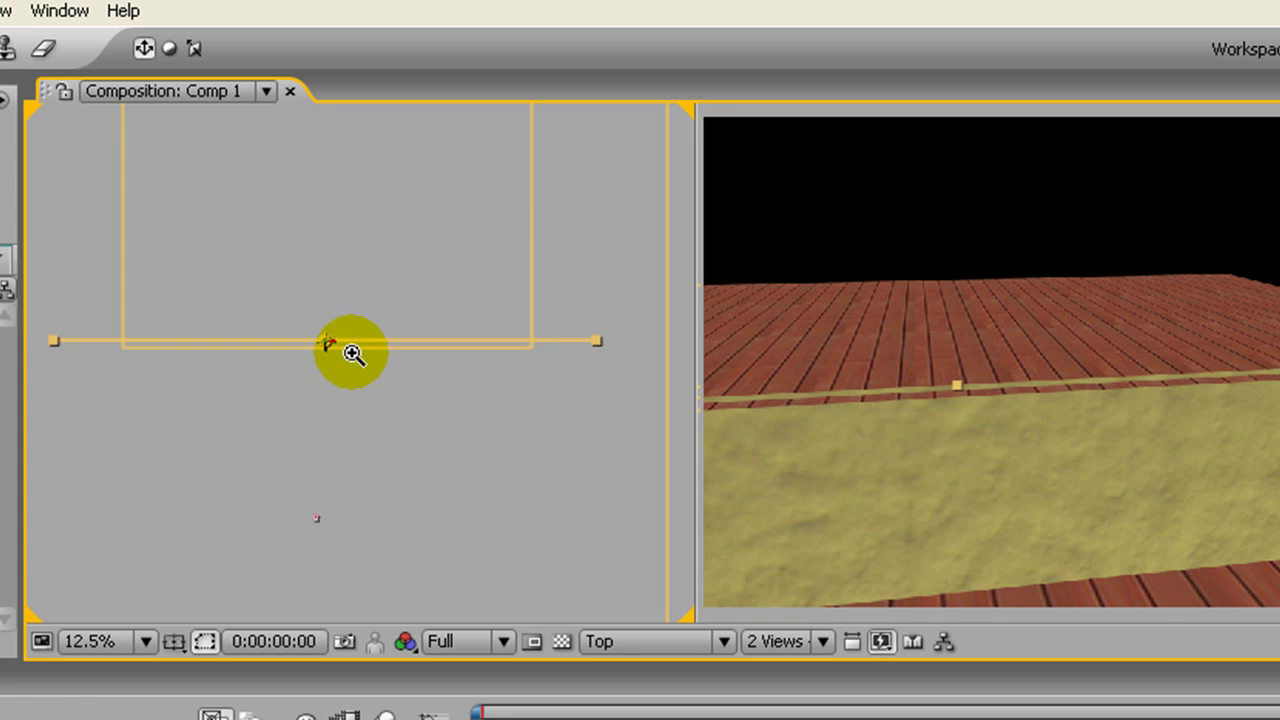
left_click_drag(595, 341, 593, 340)
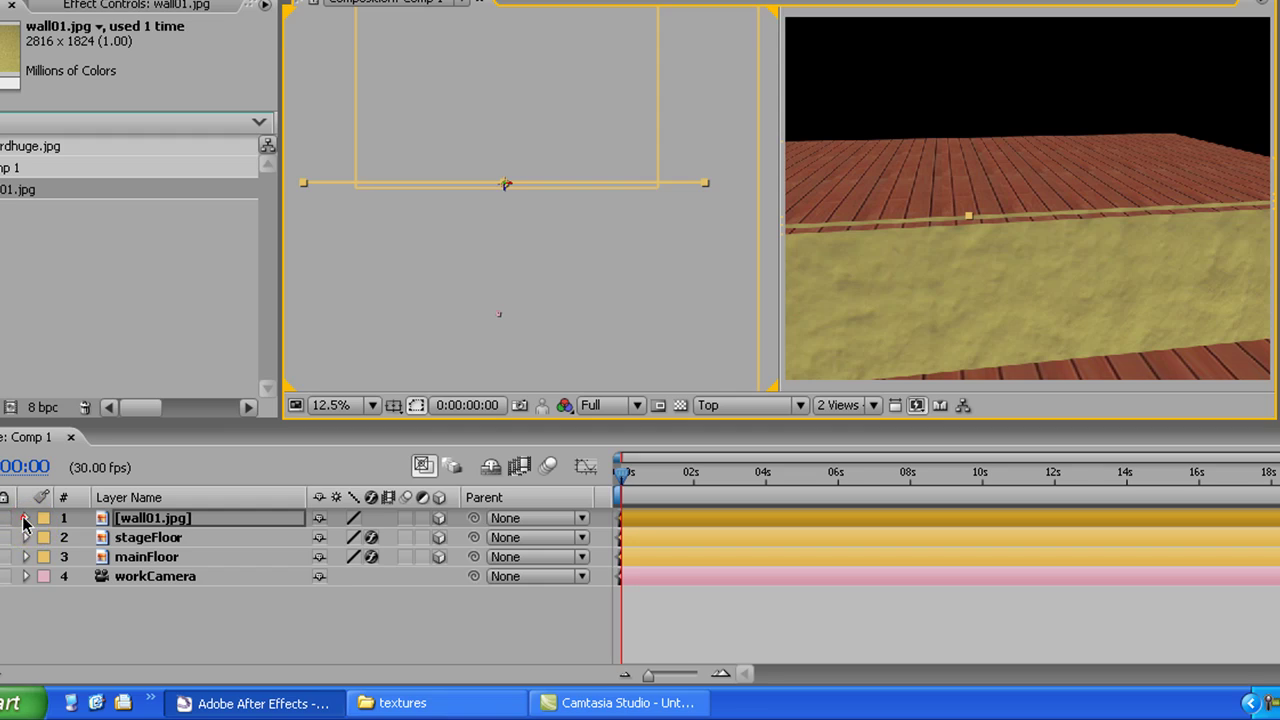
Step: Set wall01.jpg's Scale to 75, 100, 100 and shift the wall sideways to X 225.4
left_click(24, 518)
left_click(38, 537)
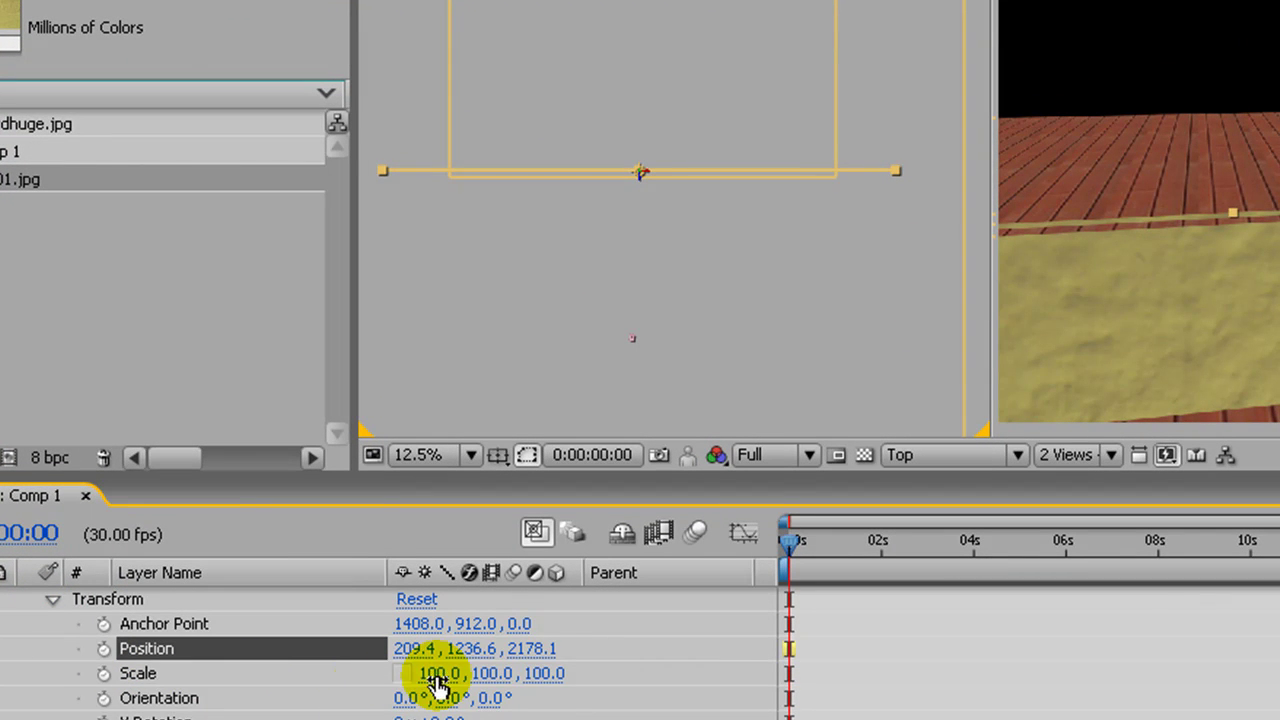
left_click_drag(441, 674, 399, 675)
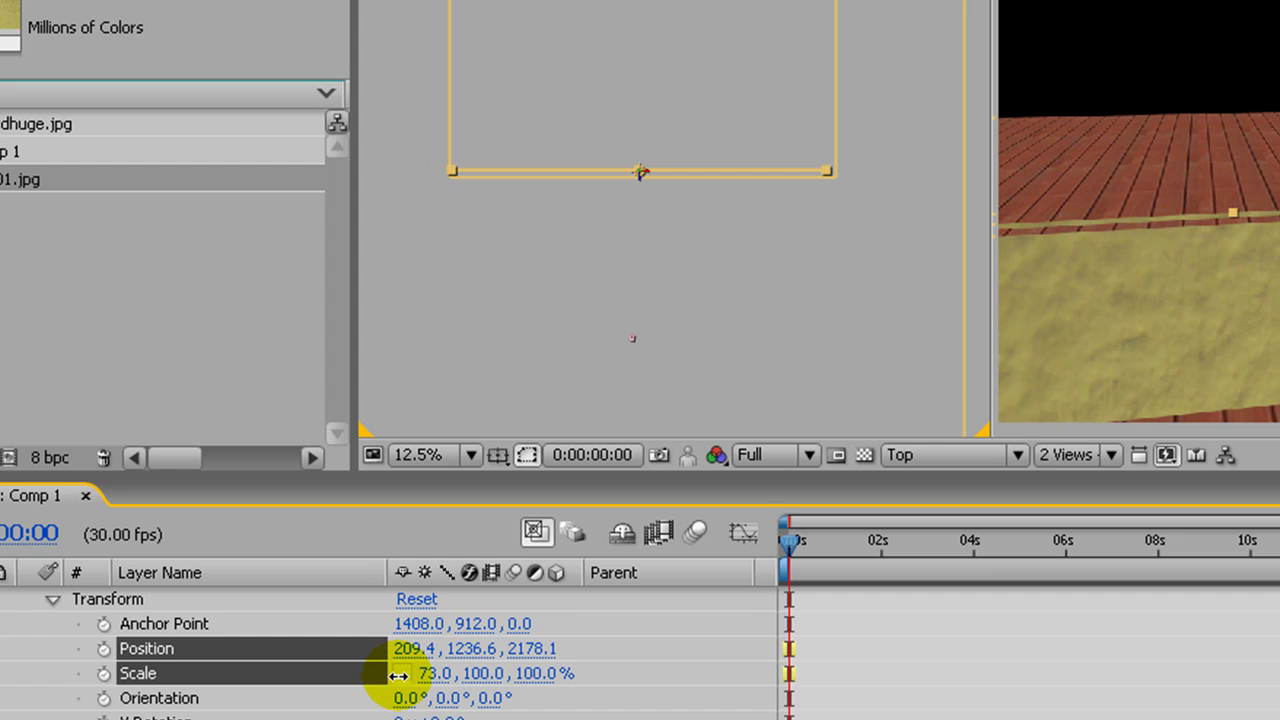
left_click(399, 675)
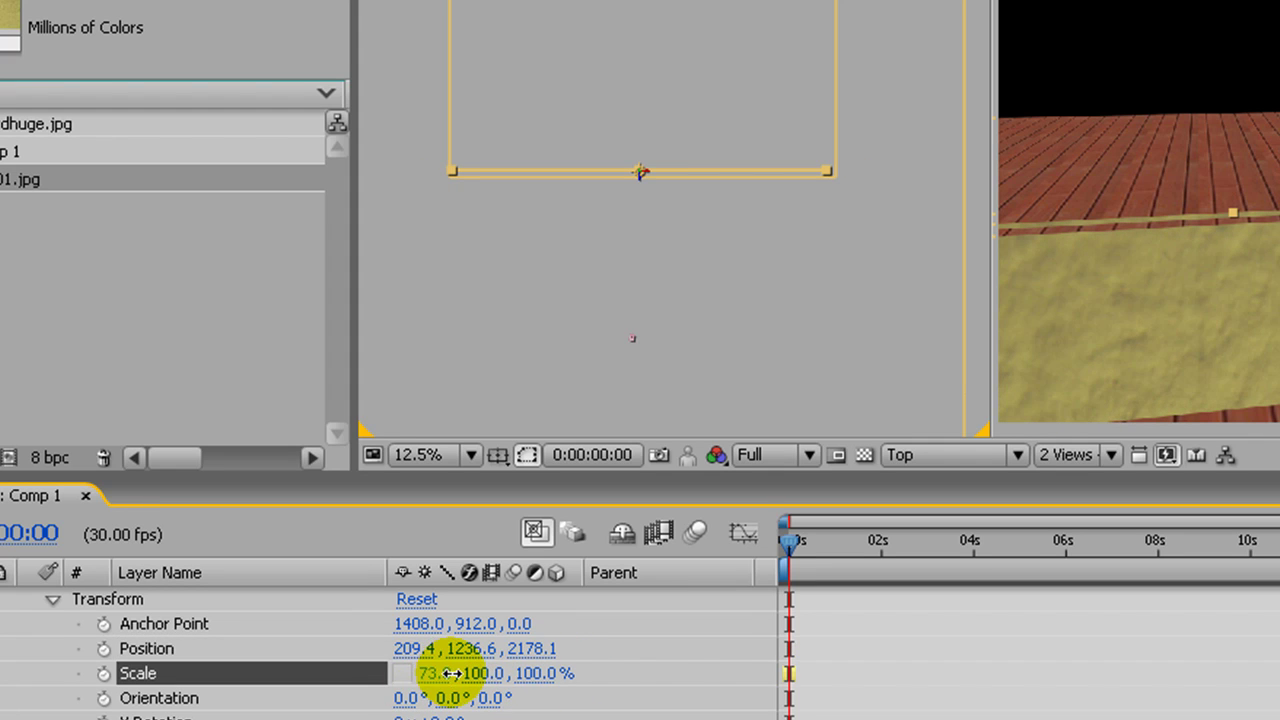
left_click_drag(452, 673, 456, 673)
left_click_drag(709, 175, 710, 175)
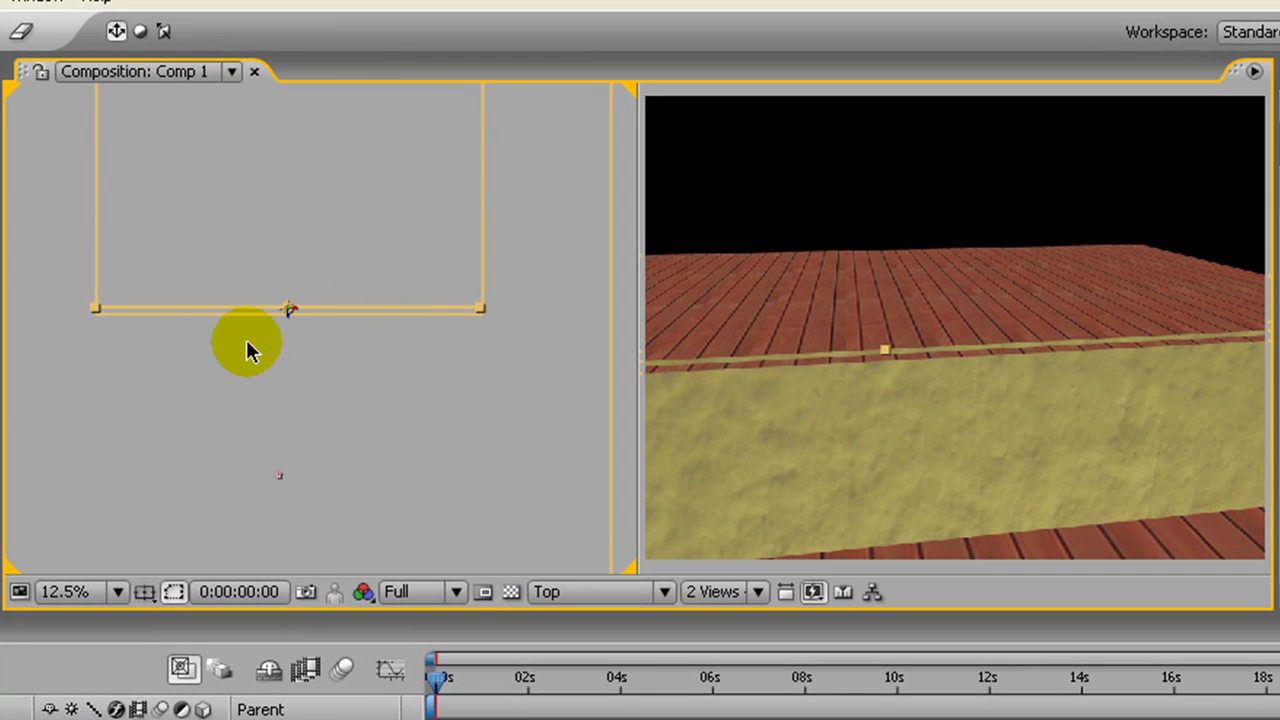
Step: Zoom the Top view to 50% and move the wall along its depth axis to 227.4, 1242.6, 2148.1
left_click(140, 332)
left_click(364, 306)
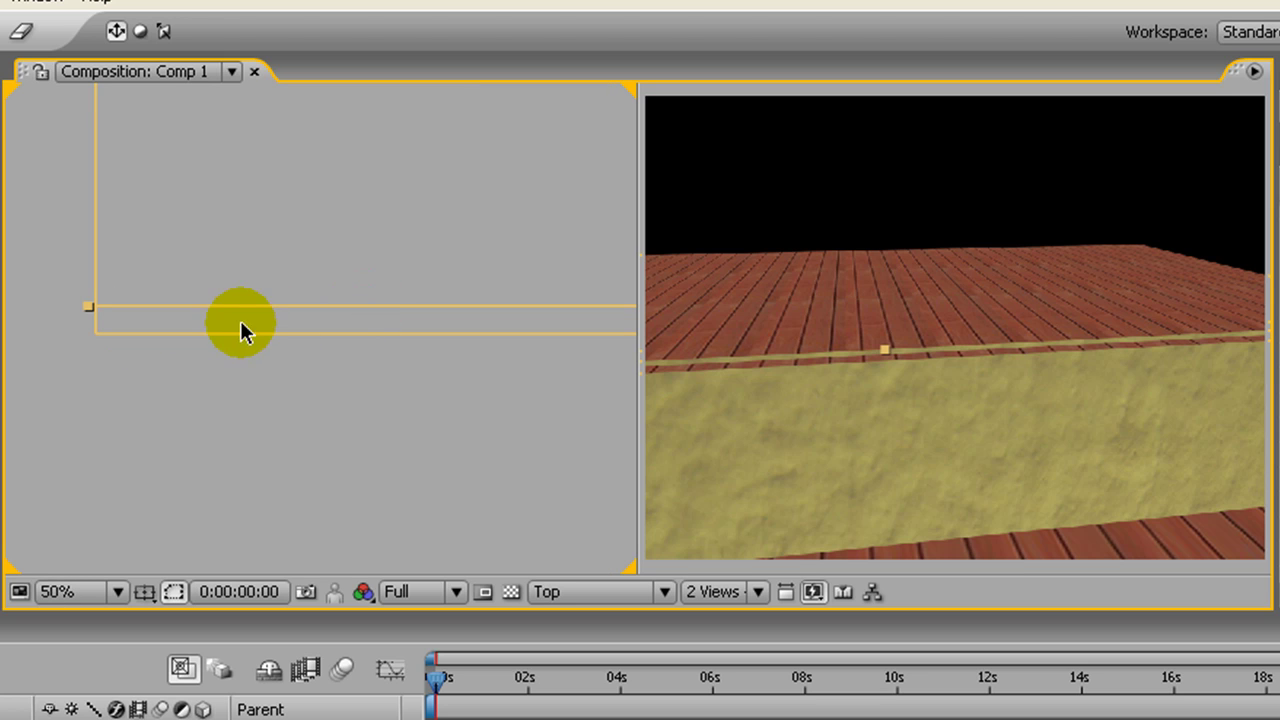
left_click_drag(241, 305, 250, 310)
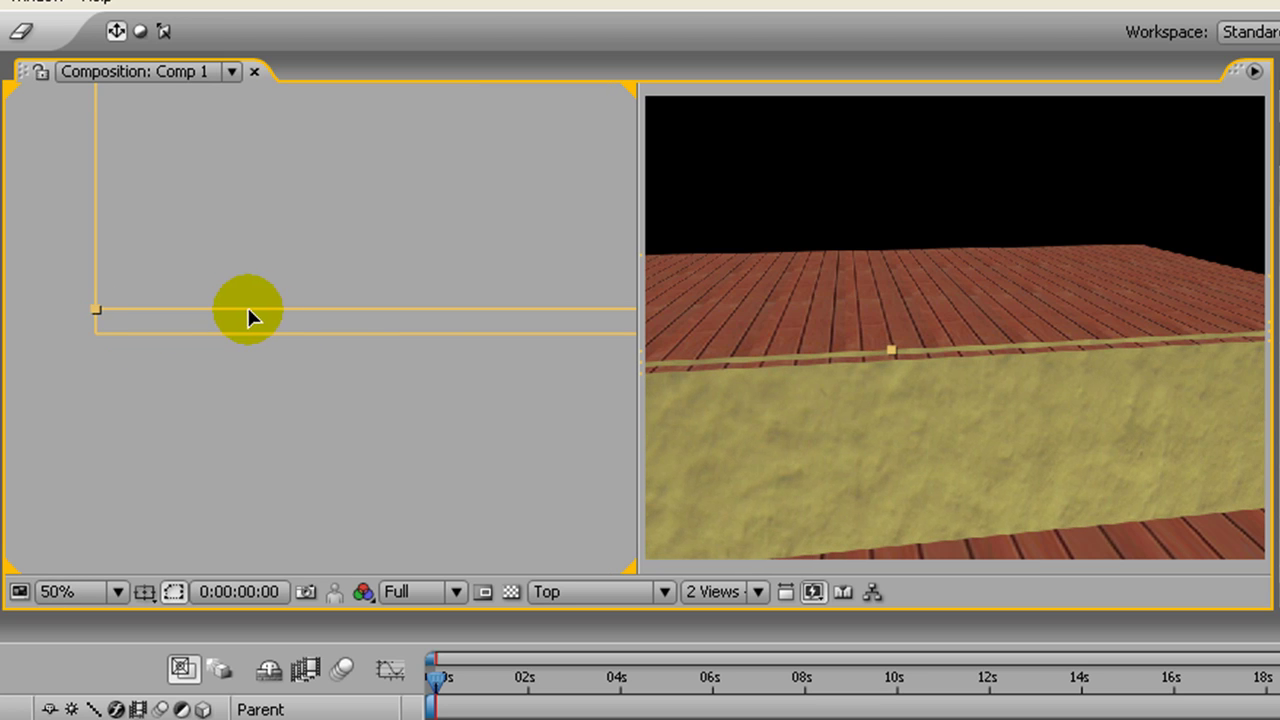
left_click_drag(542, 330, 191, 309)
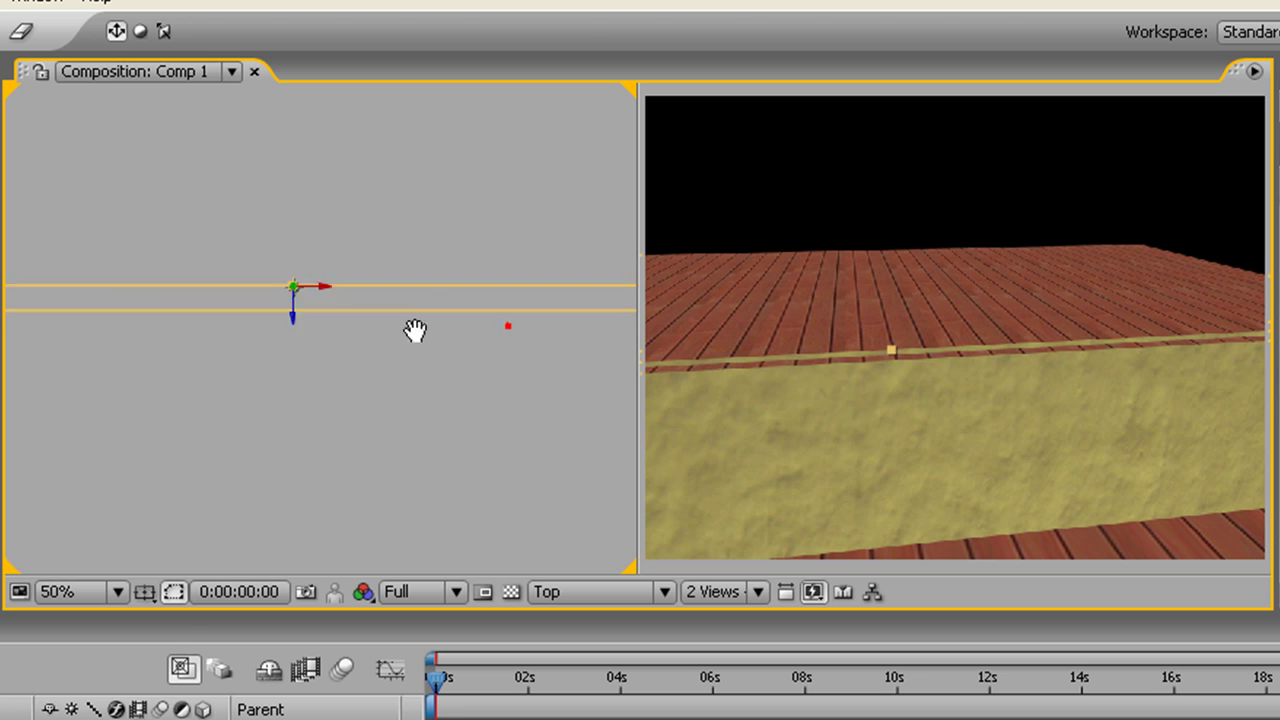
left_click_drag(471, 343, 331, 343)
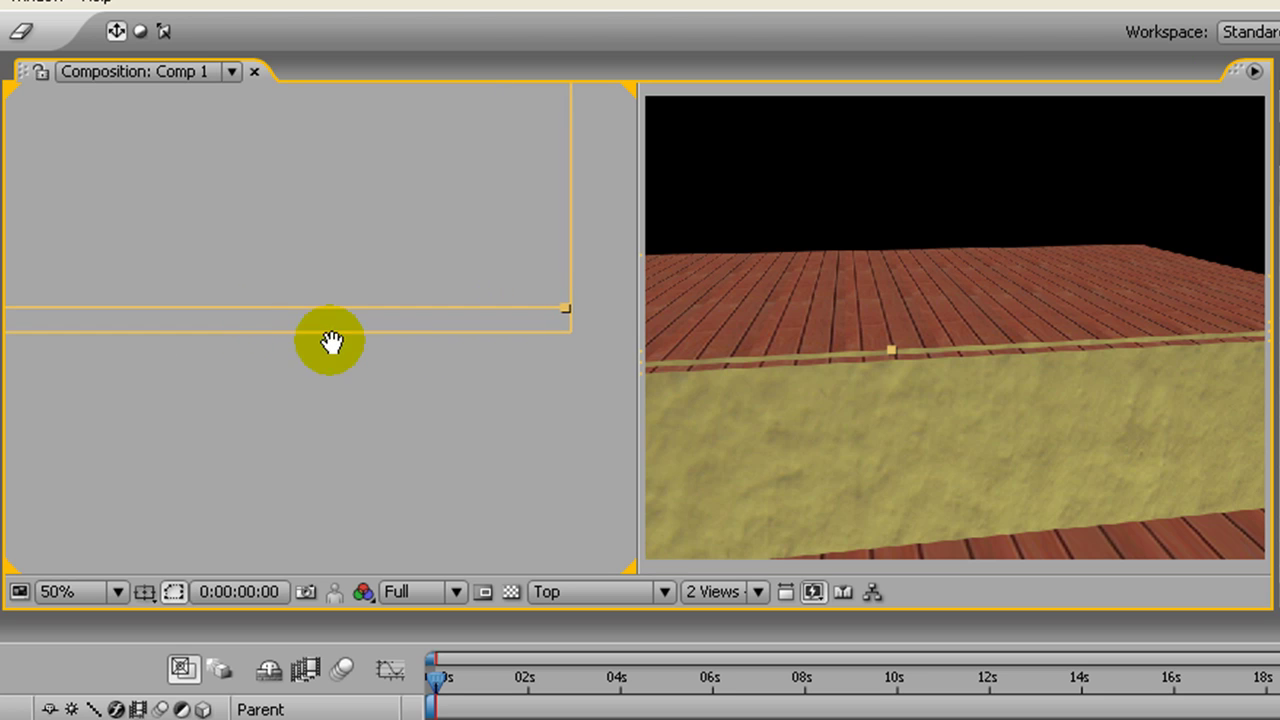
left_click_drag(223, 360, 532, 371)
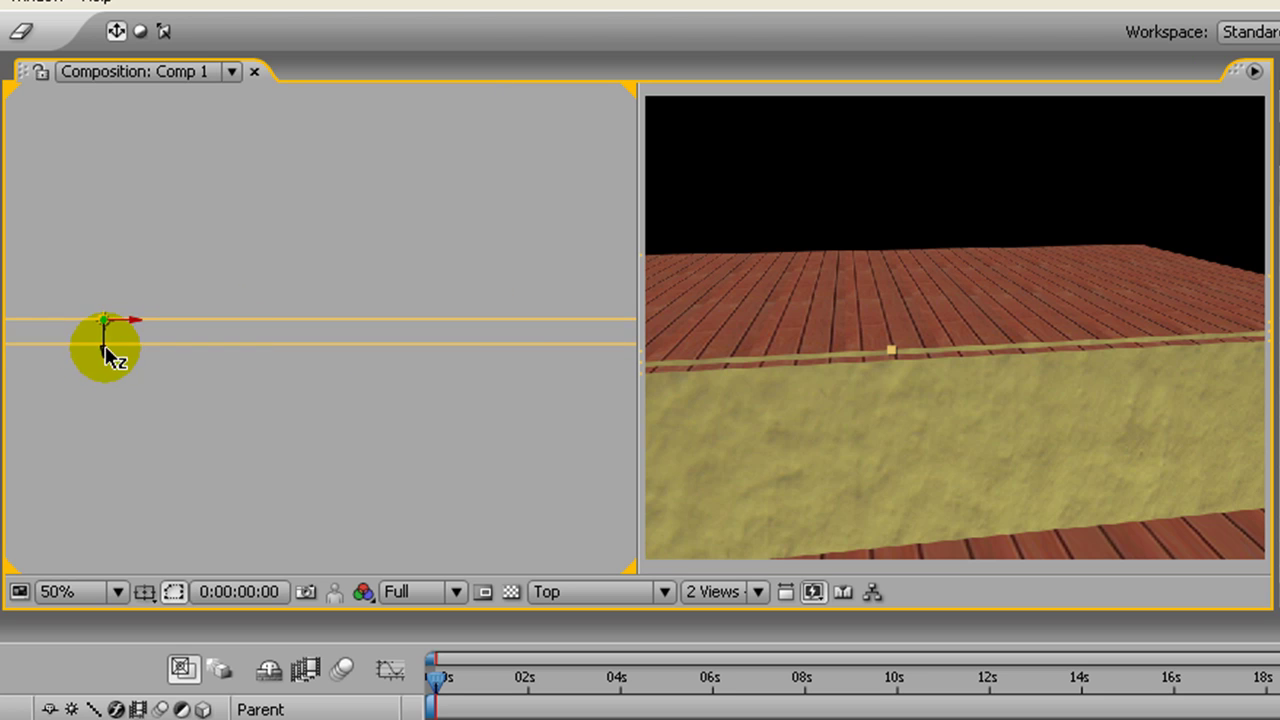
left_click_drag(103, 347, 97, 367)
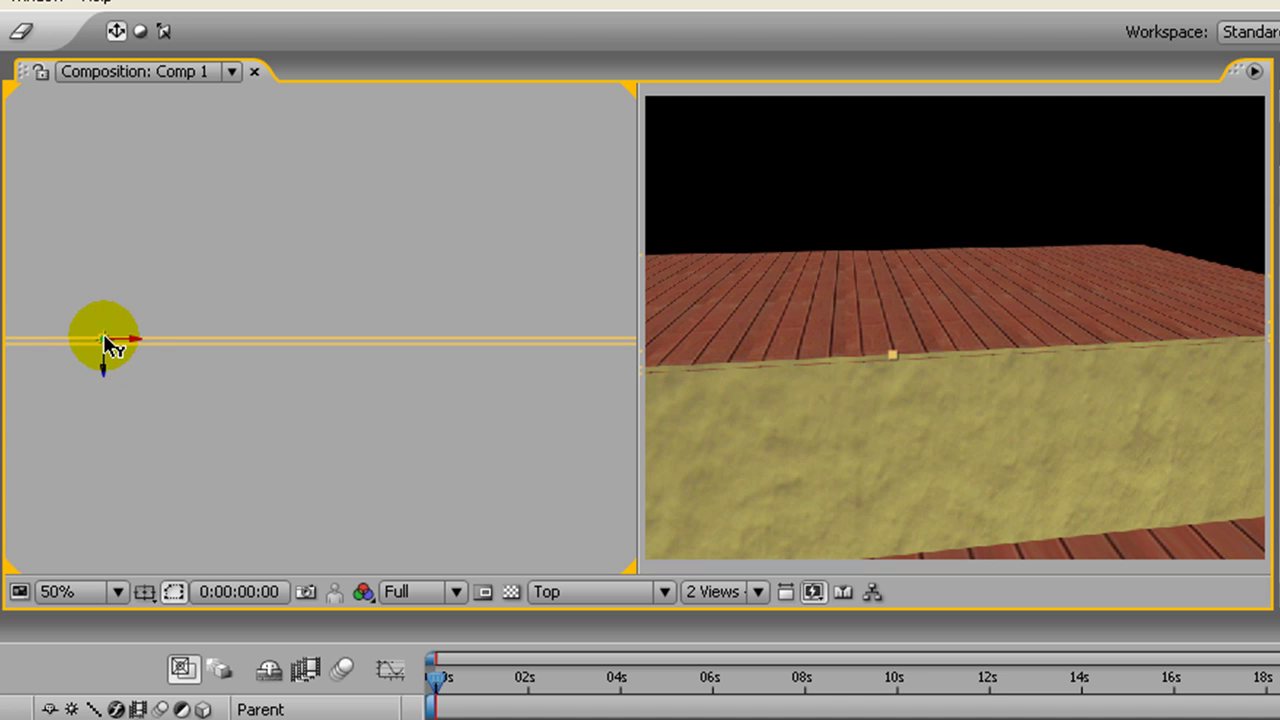
left_click_drag(107, 343, 100, 345)
Step: Fit the camera view to the panel and orbit the camera higher to check the wall
left_click(871, 318, "alt")
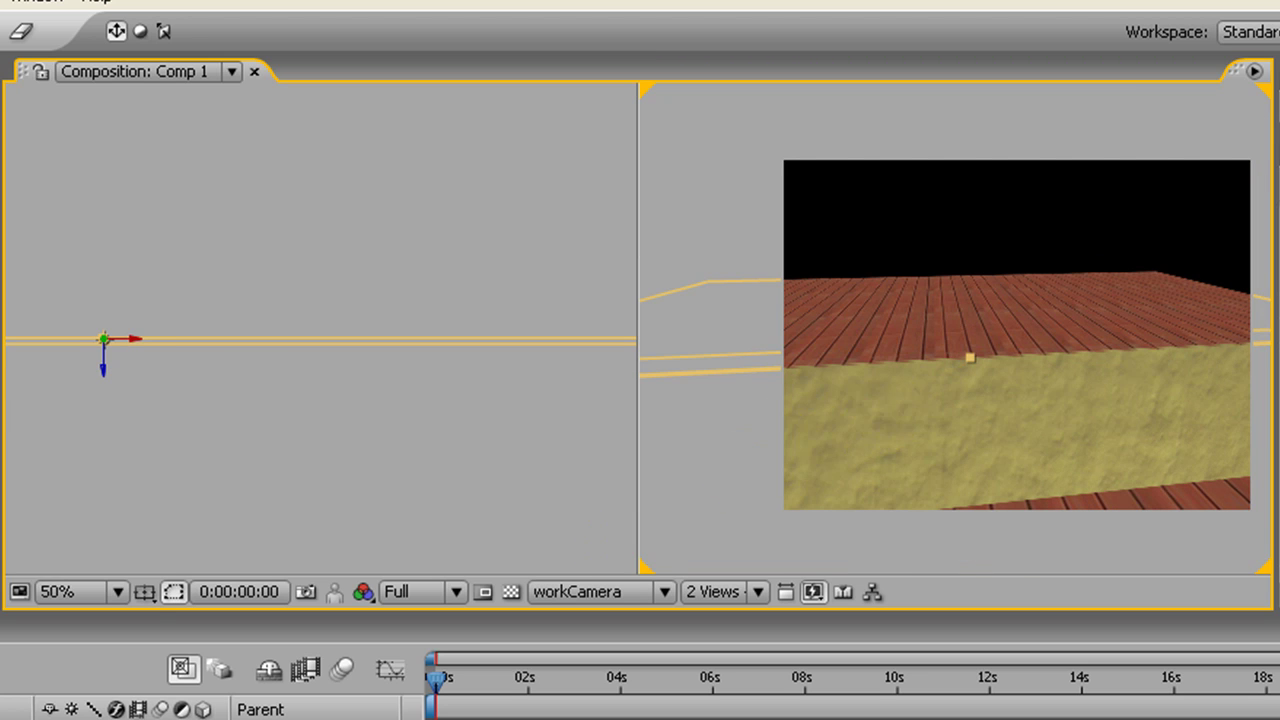
left_click(118, 592)
left_click(129, 178)
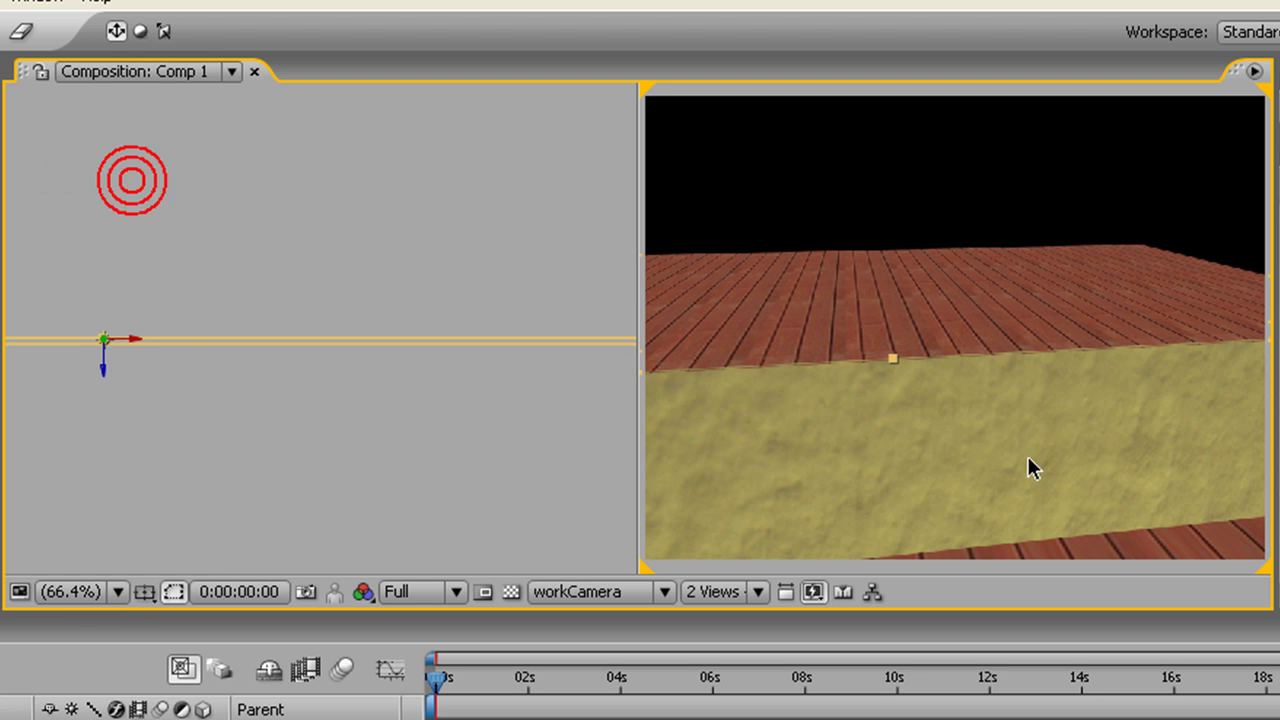
left_click_drag(963, 415, 934, 401)
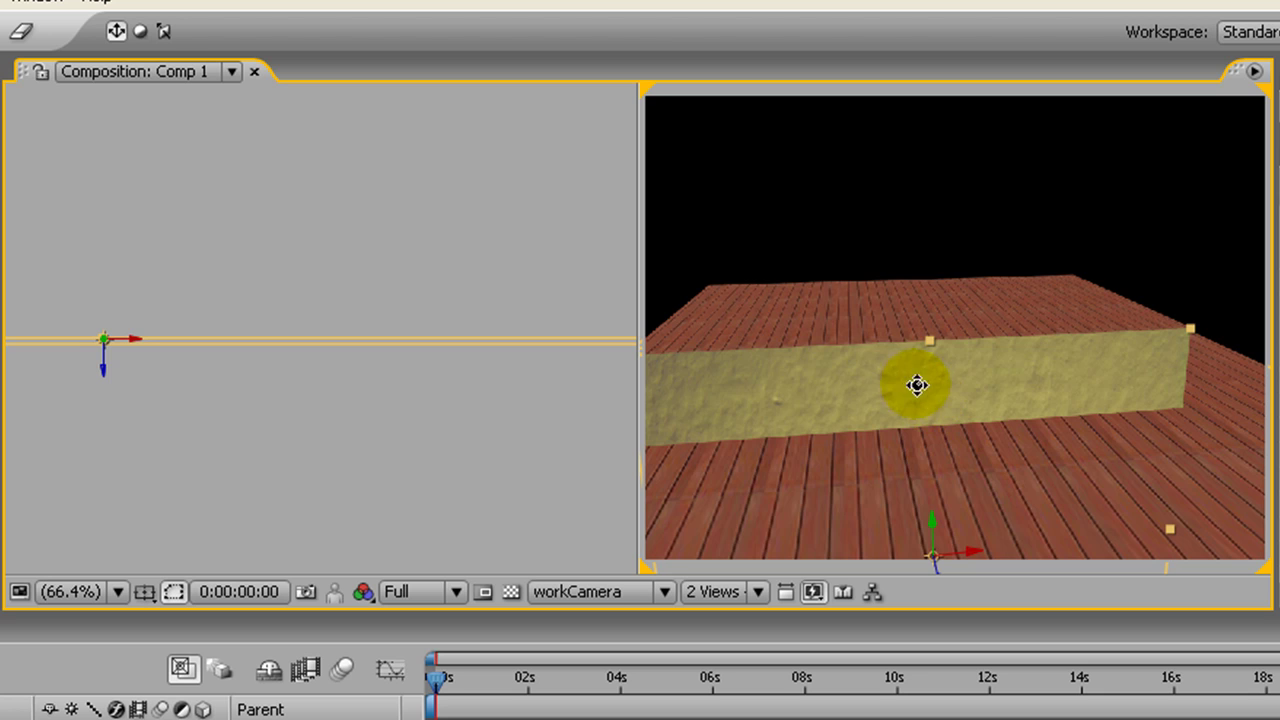
left_click_drag(878, 348, 877, 354)
left_click_drag(1066, 466, 1137, 478)
mouse_move(928, 429)
left_mouse_down()
mouse_move(1149, 451)
mouse_move(938, 418)
left_mouse_up()
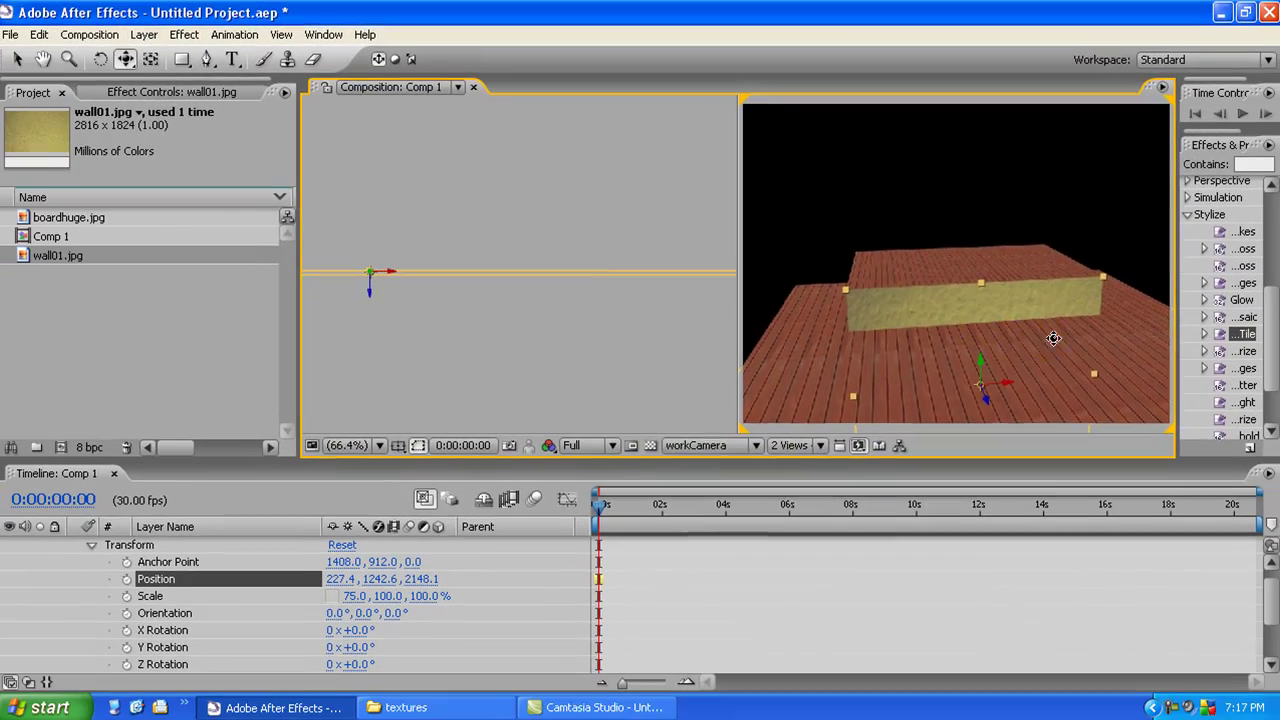
left_click_drag(980, 500, 989, 362)
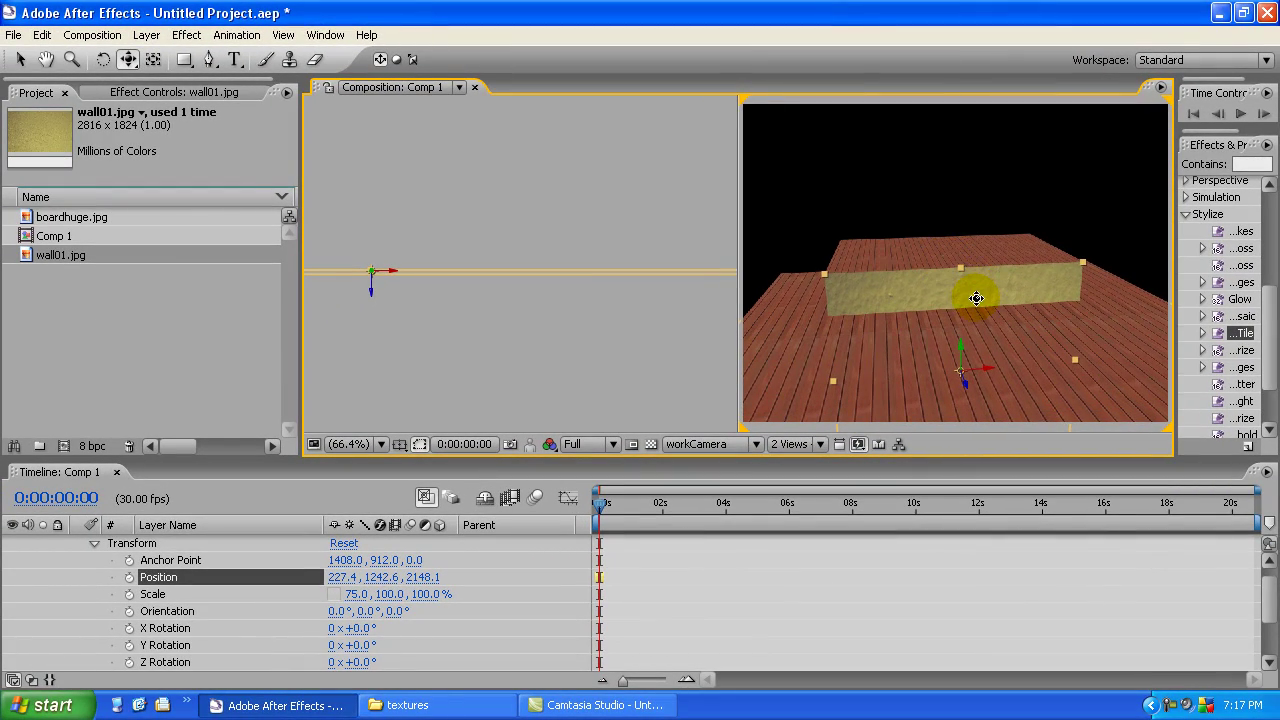